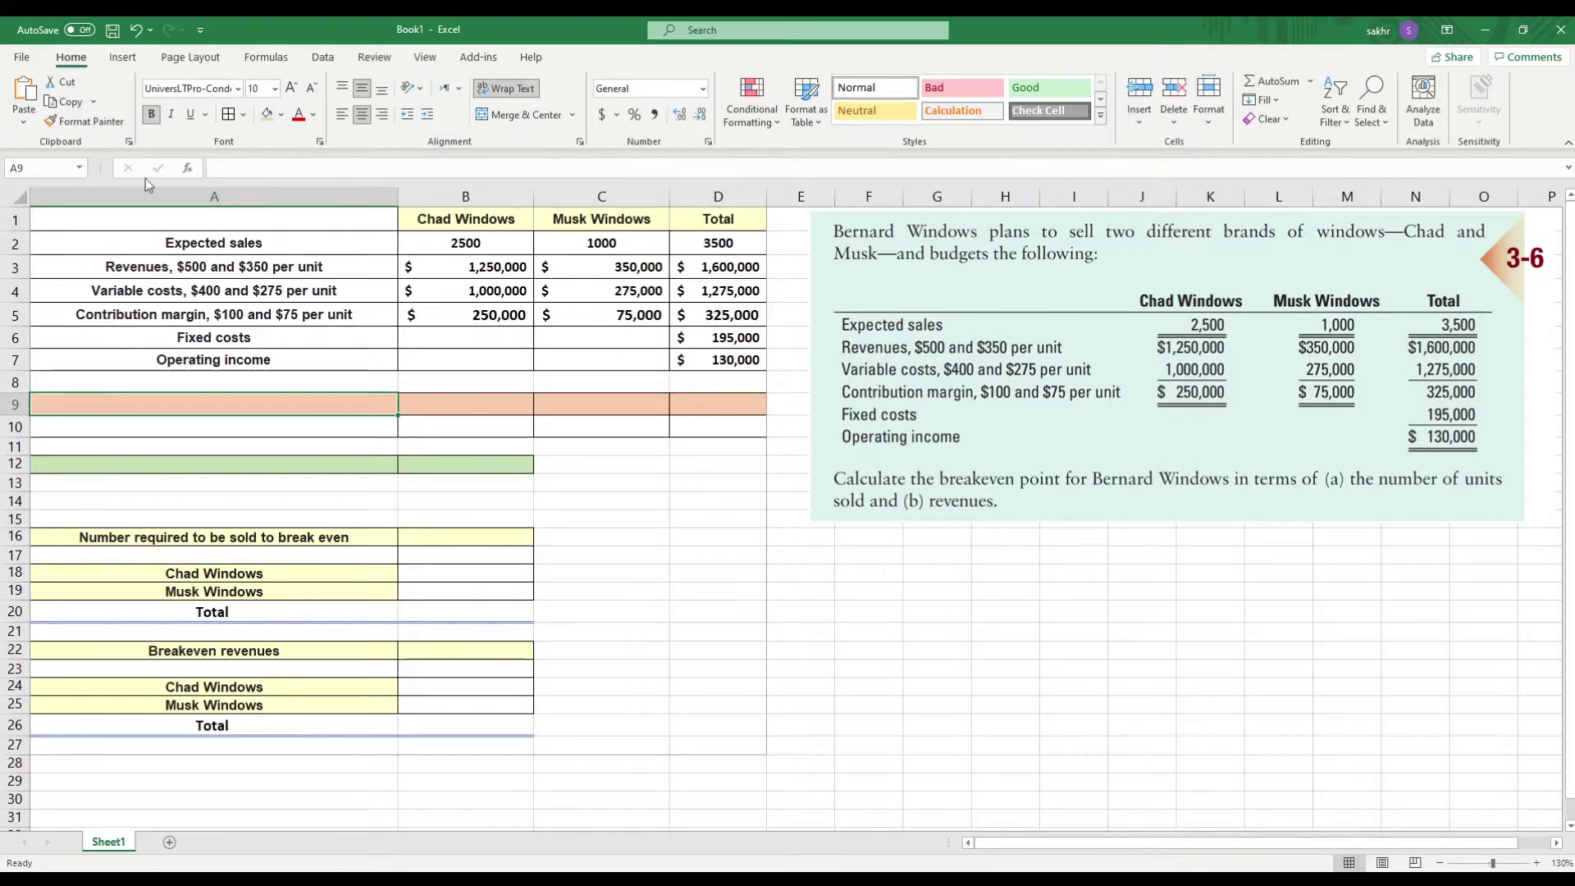
left_click_drag(455, 220, 694, 336)
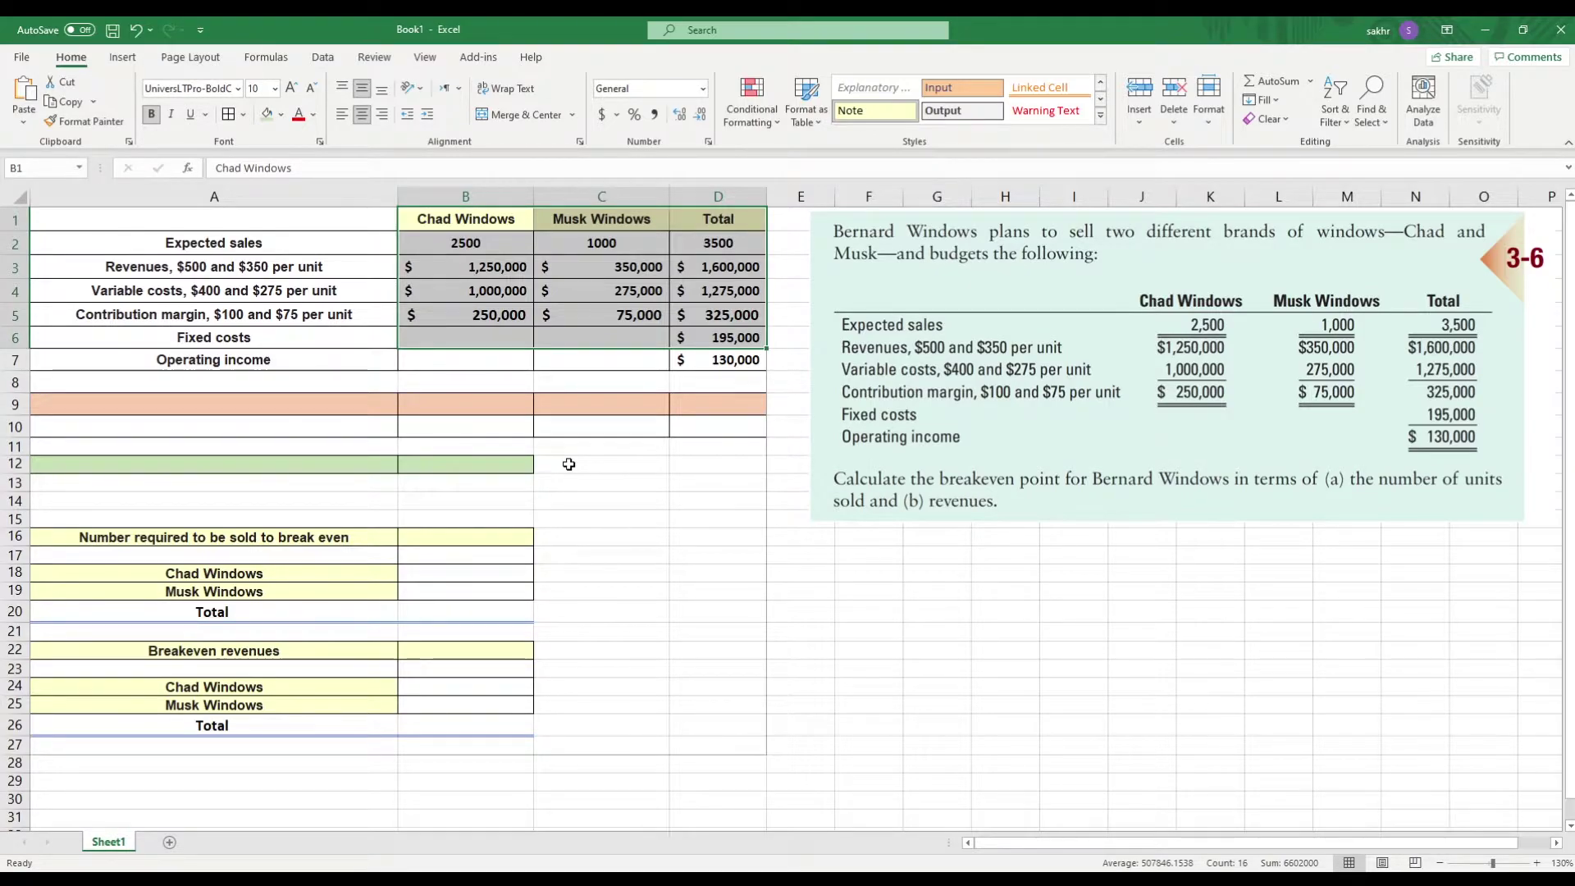
left_click(696, 343)
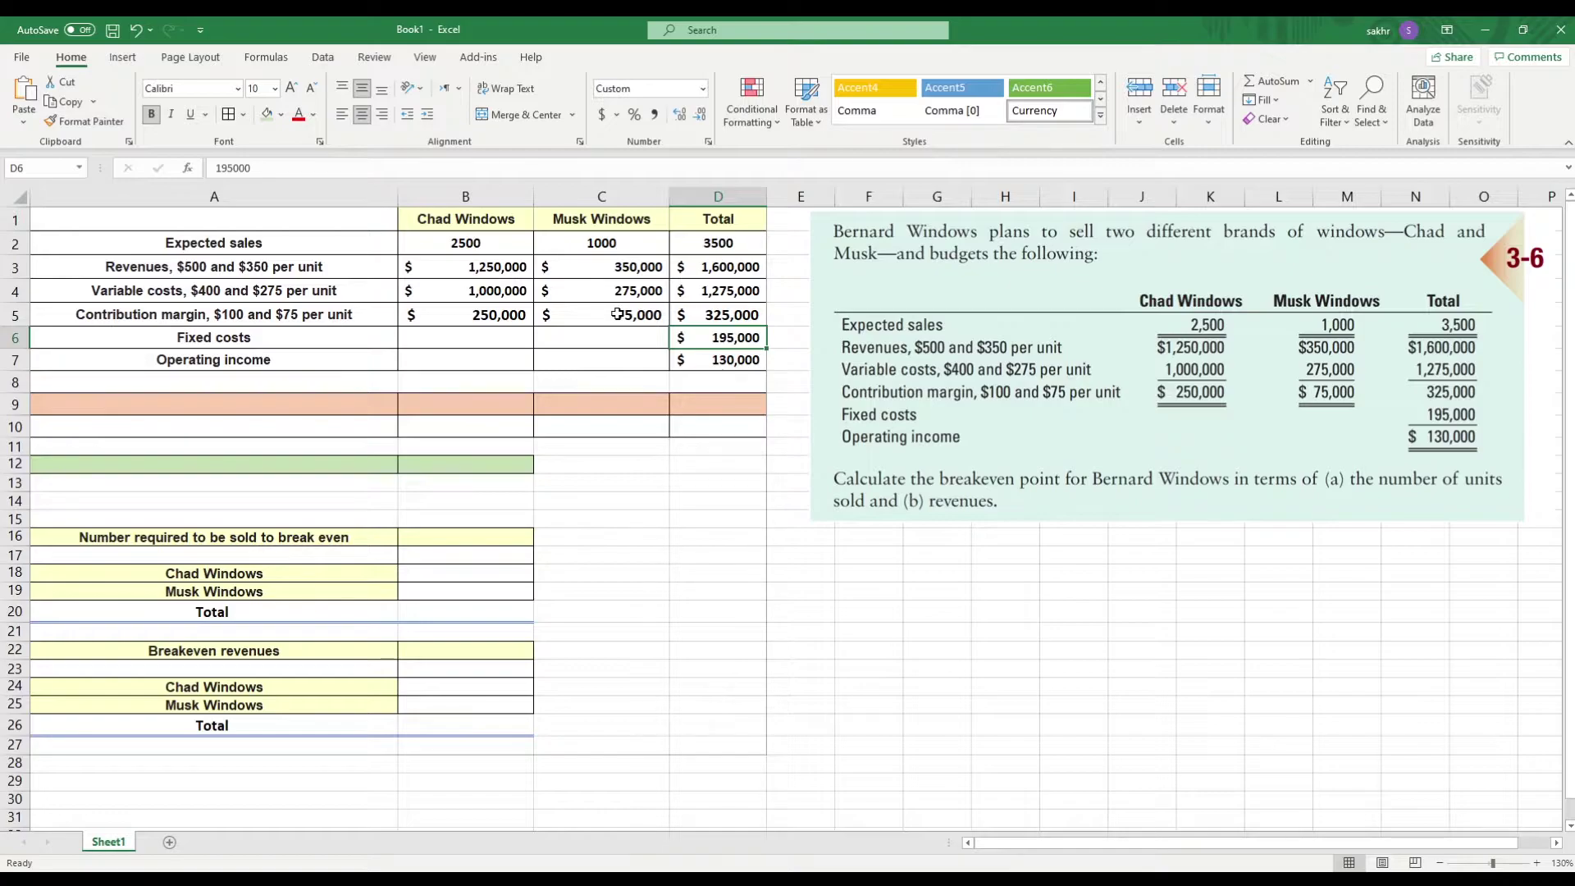
Label the empty orange row by entering "Sales mix - Units" in cell A9.
left_click(206, 408)
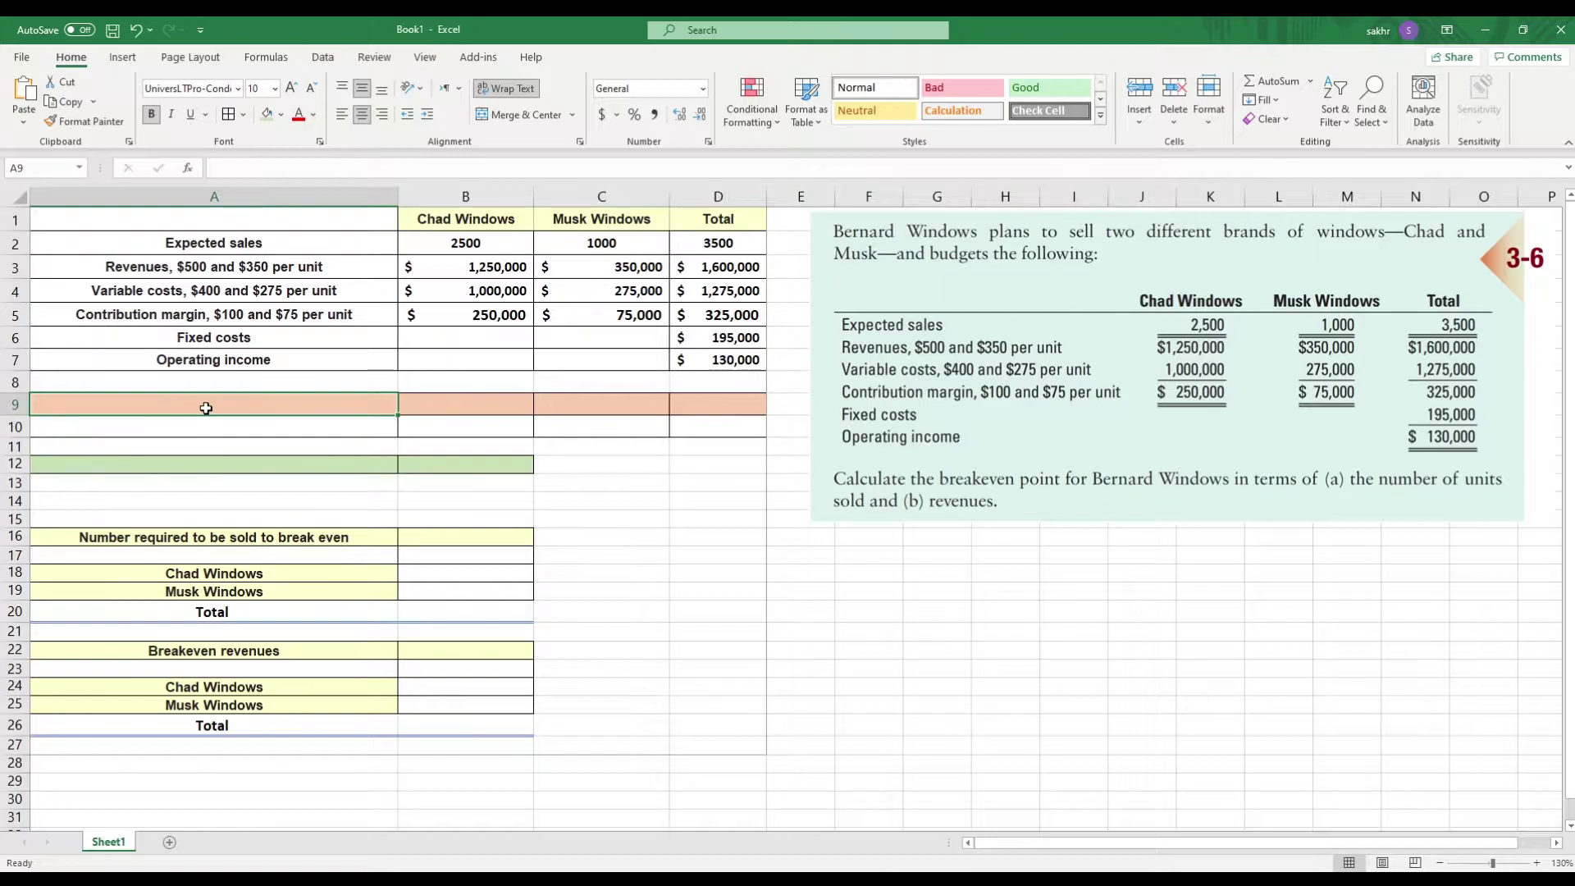
type("S")
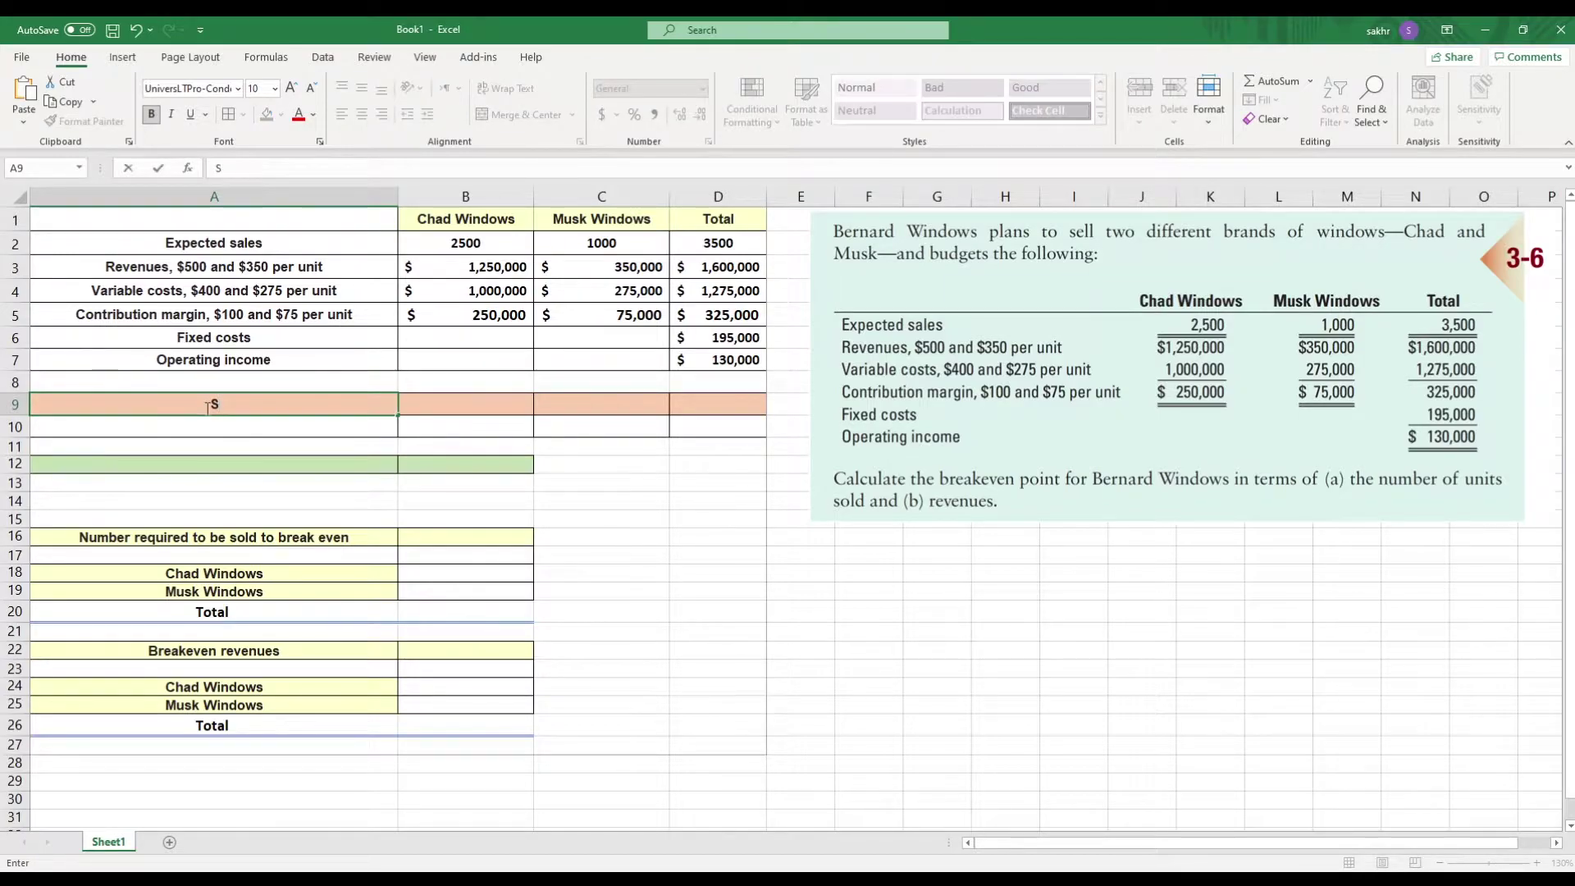
type("ales mix")
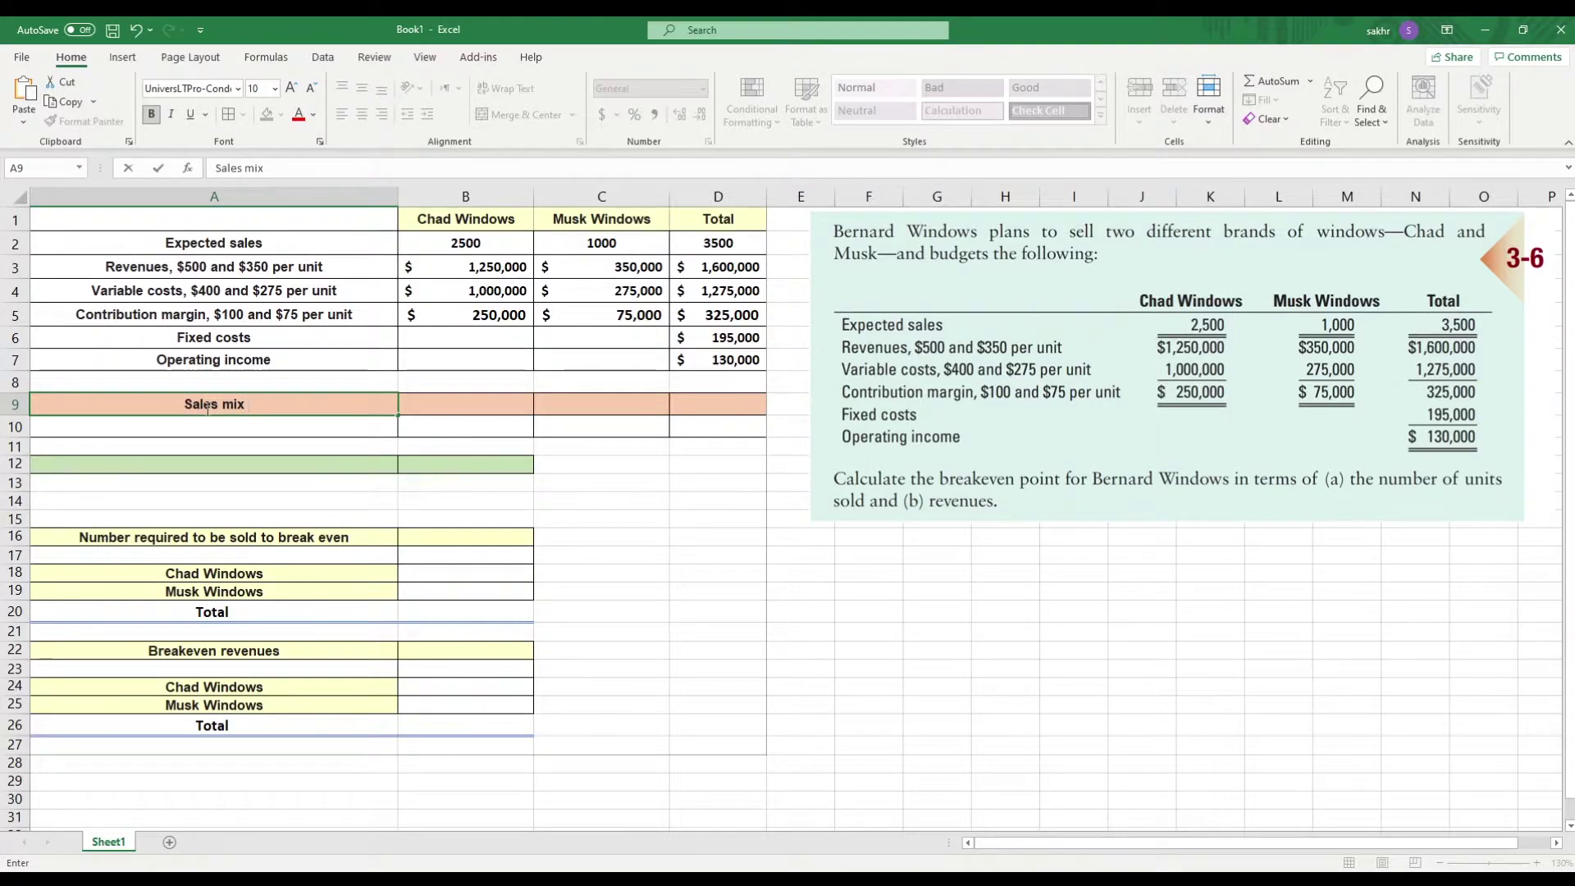
type(" - U")
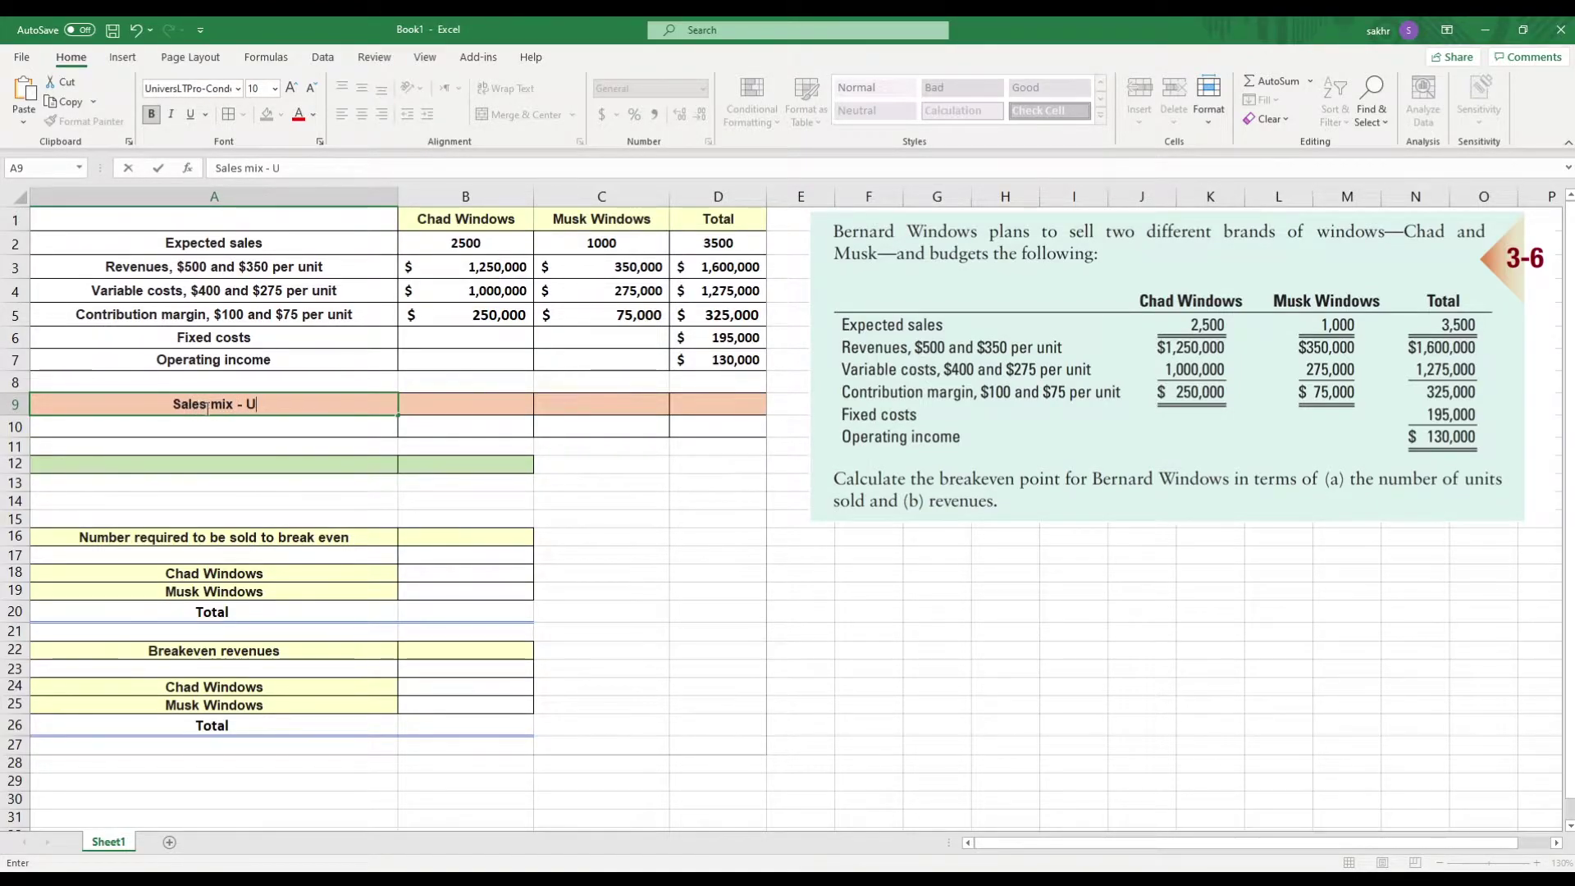
type("nit")
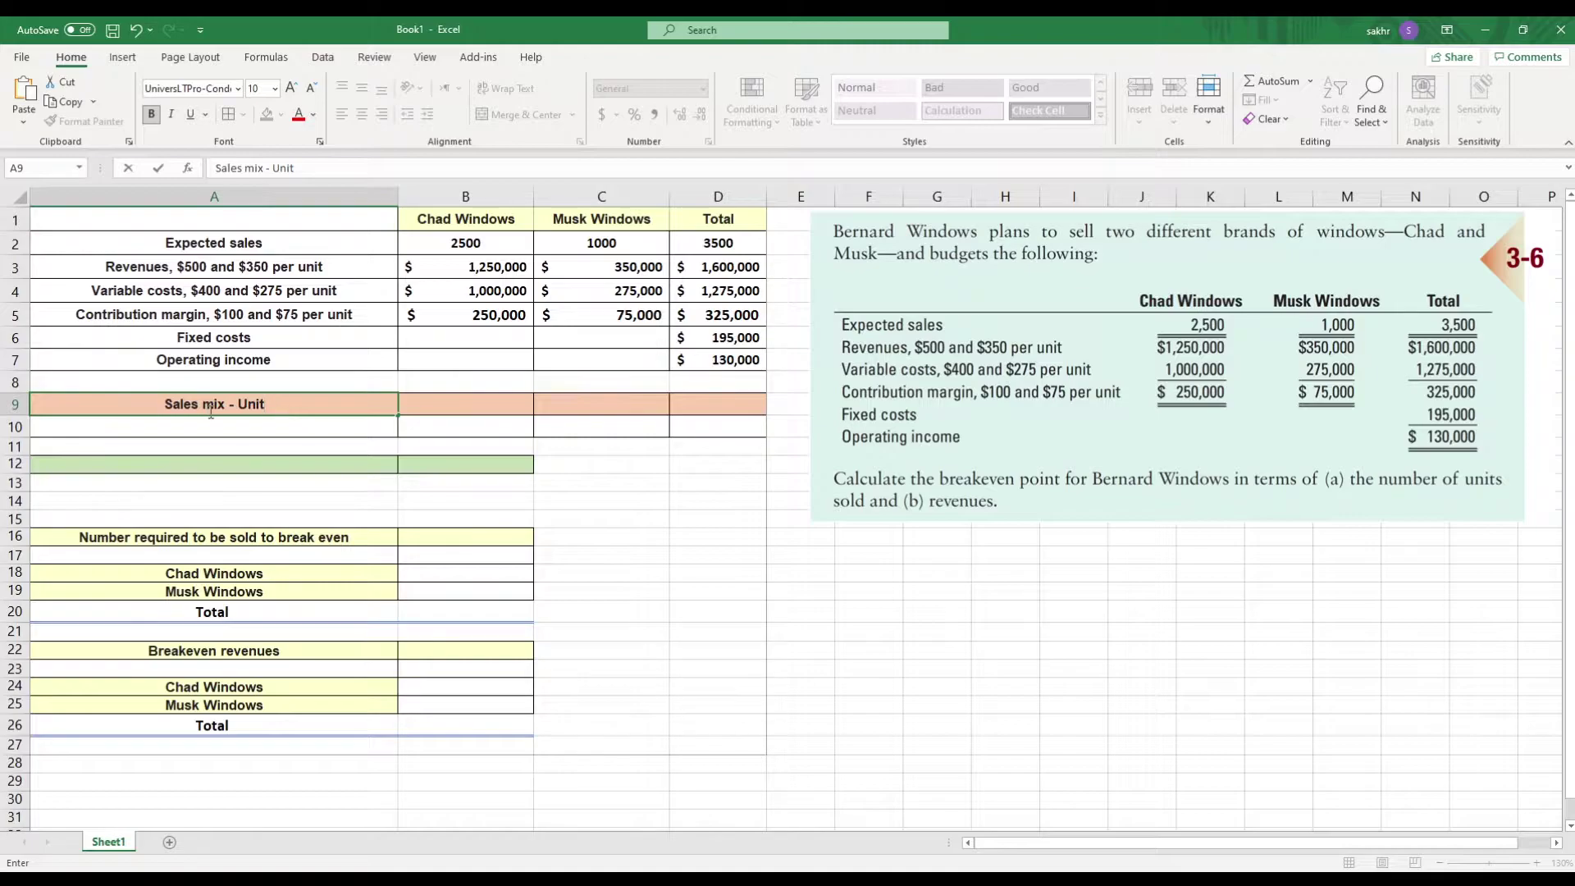
type("s")
key("Tab")
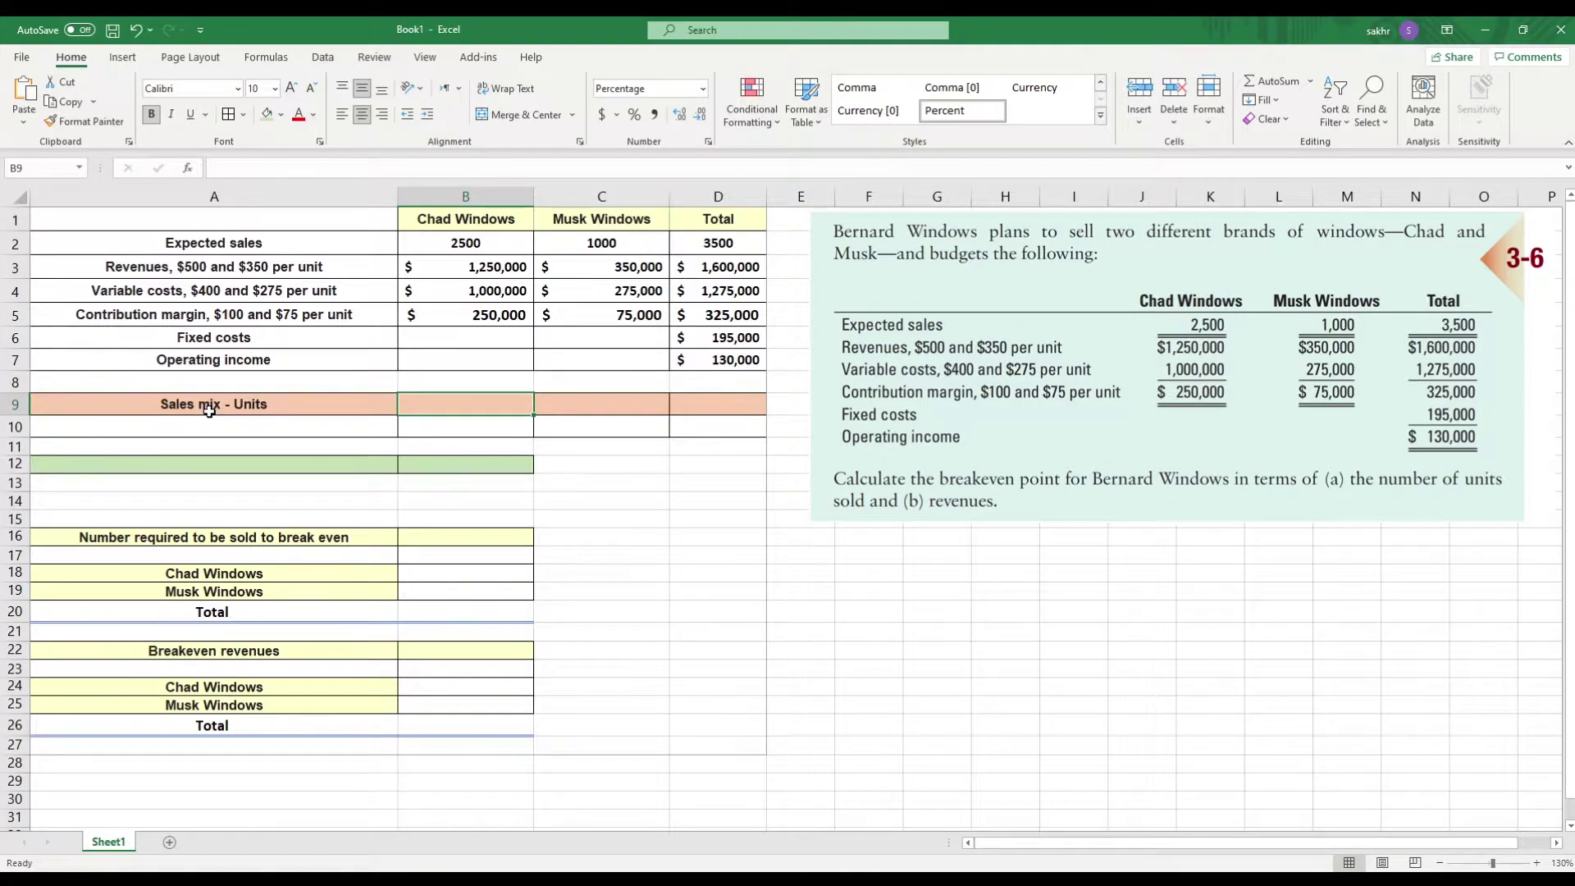
Calculate the Chad Windows sales mix in B9 by dividing its expected sales by the total with =B2/D2.
key("F2")
type("=")
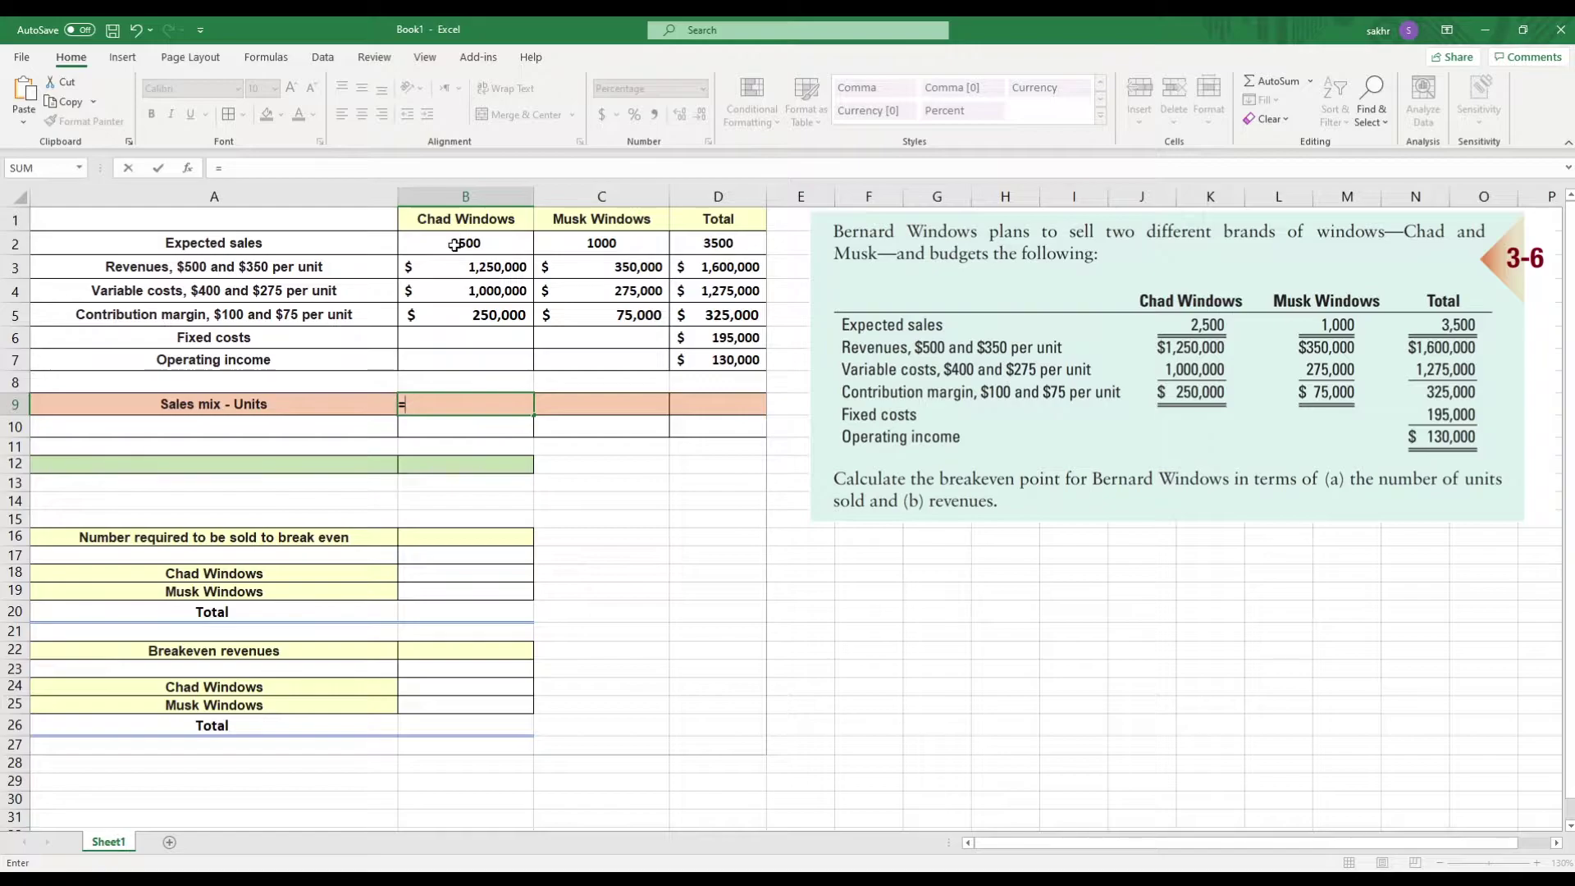
left_click(490, 246)
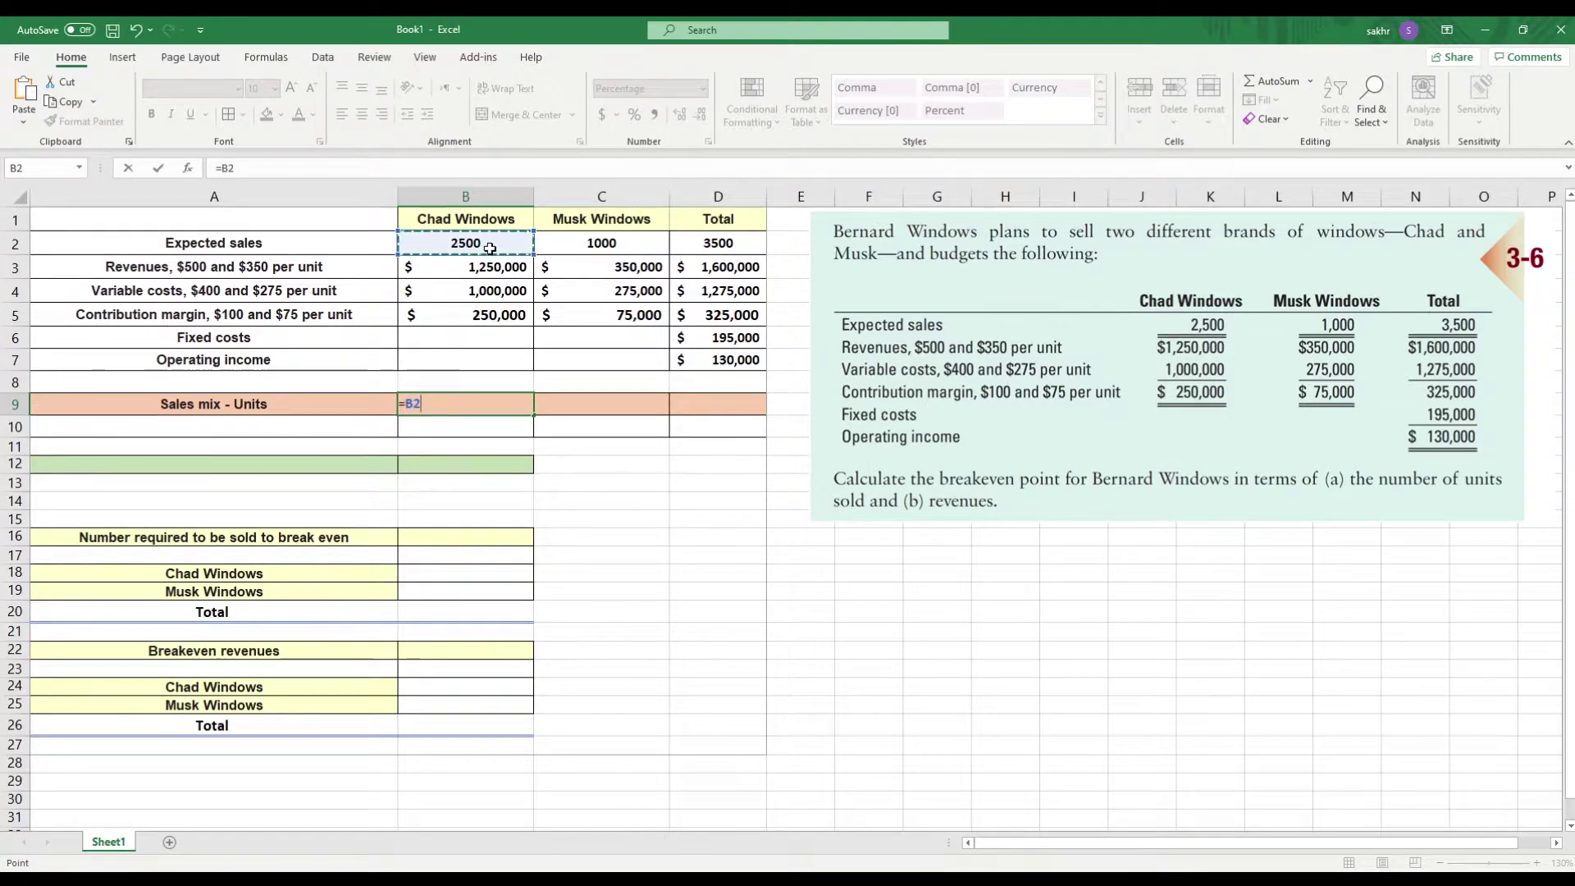
type("/")
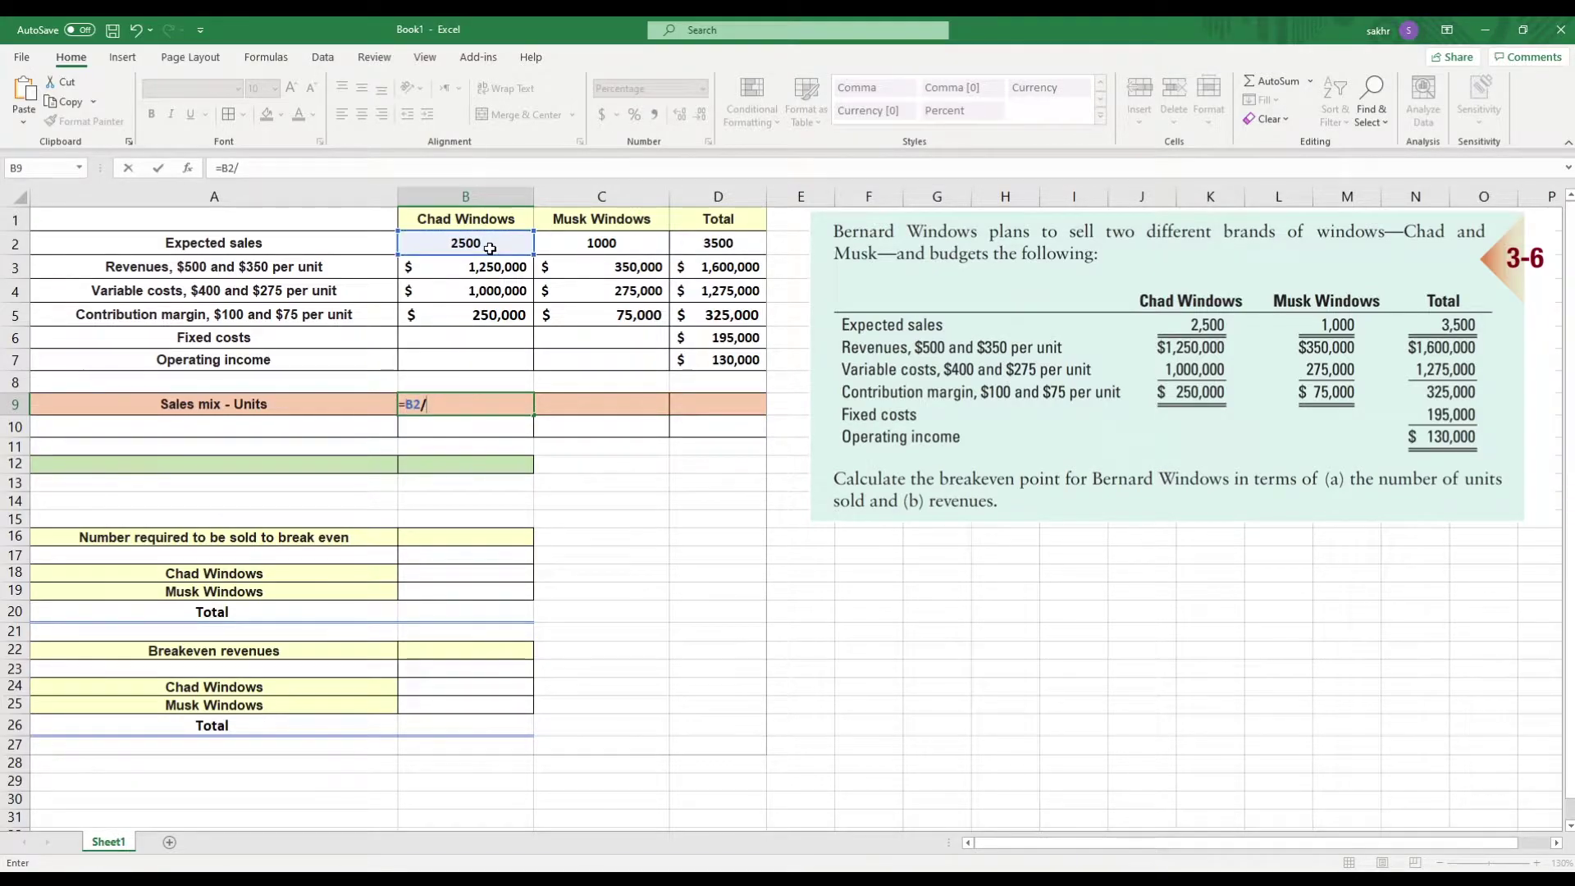
left_click(742, 243)
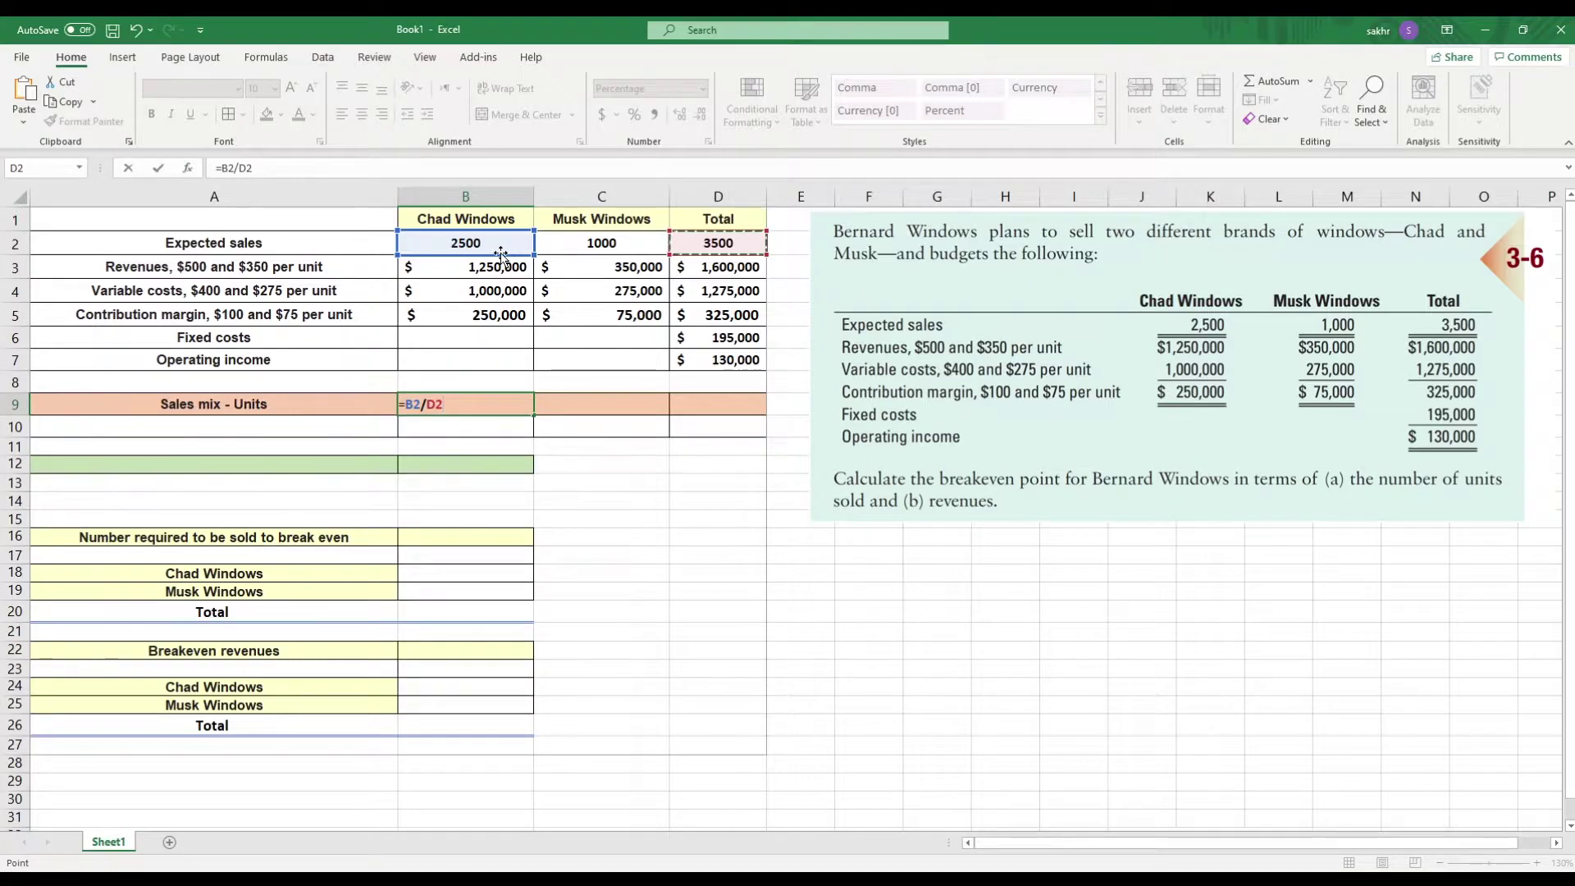
key("Return")
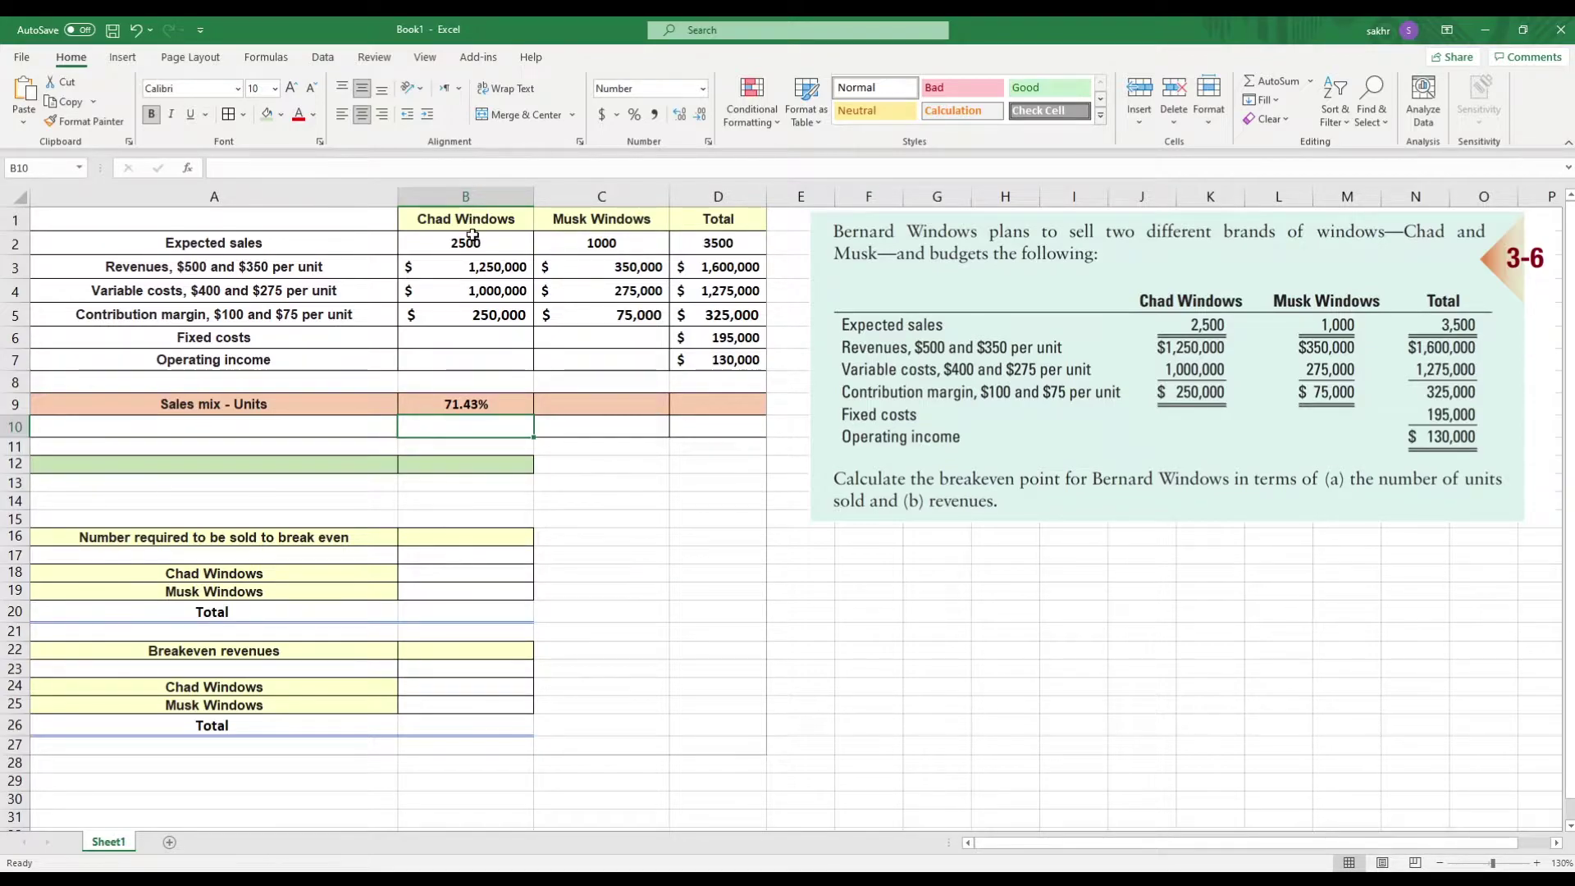
Calculate the Musk Windows sales mix in C9 by dividing its expected sales by the total with =C2/D2.
left_click(592, 403)
type("=")
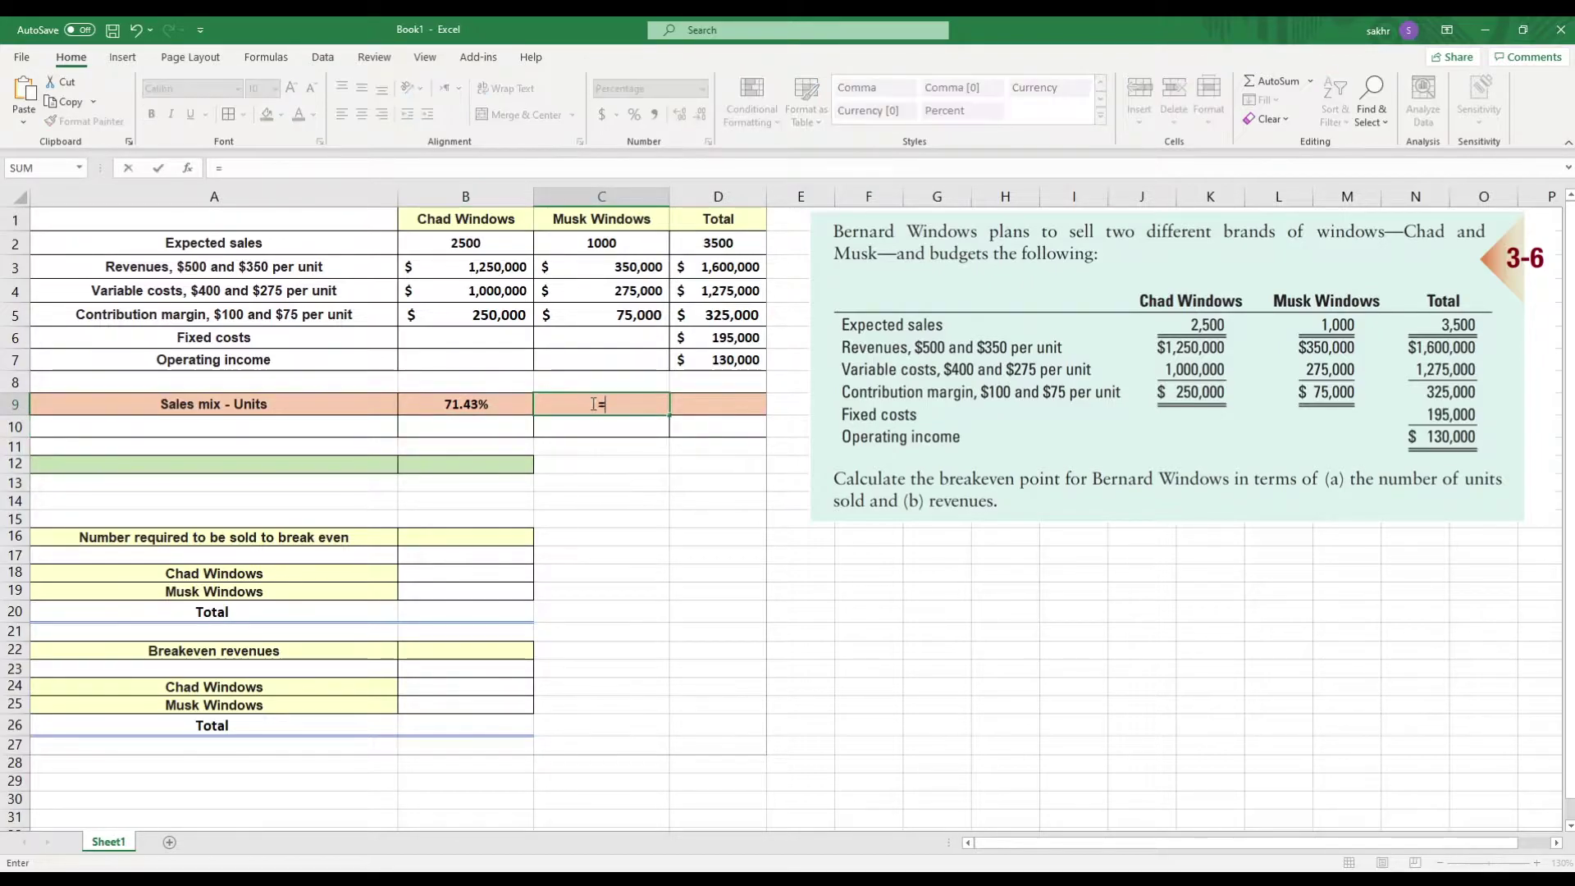
left_click(601, 243)
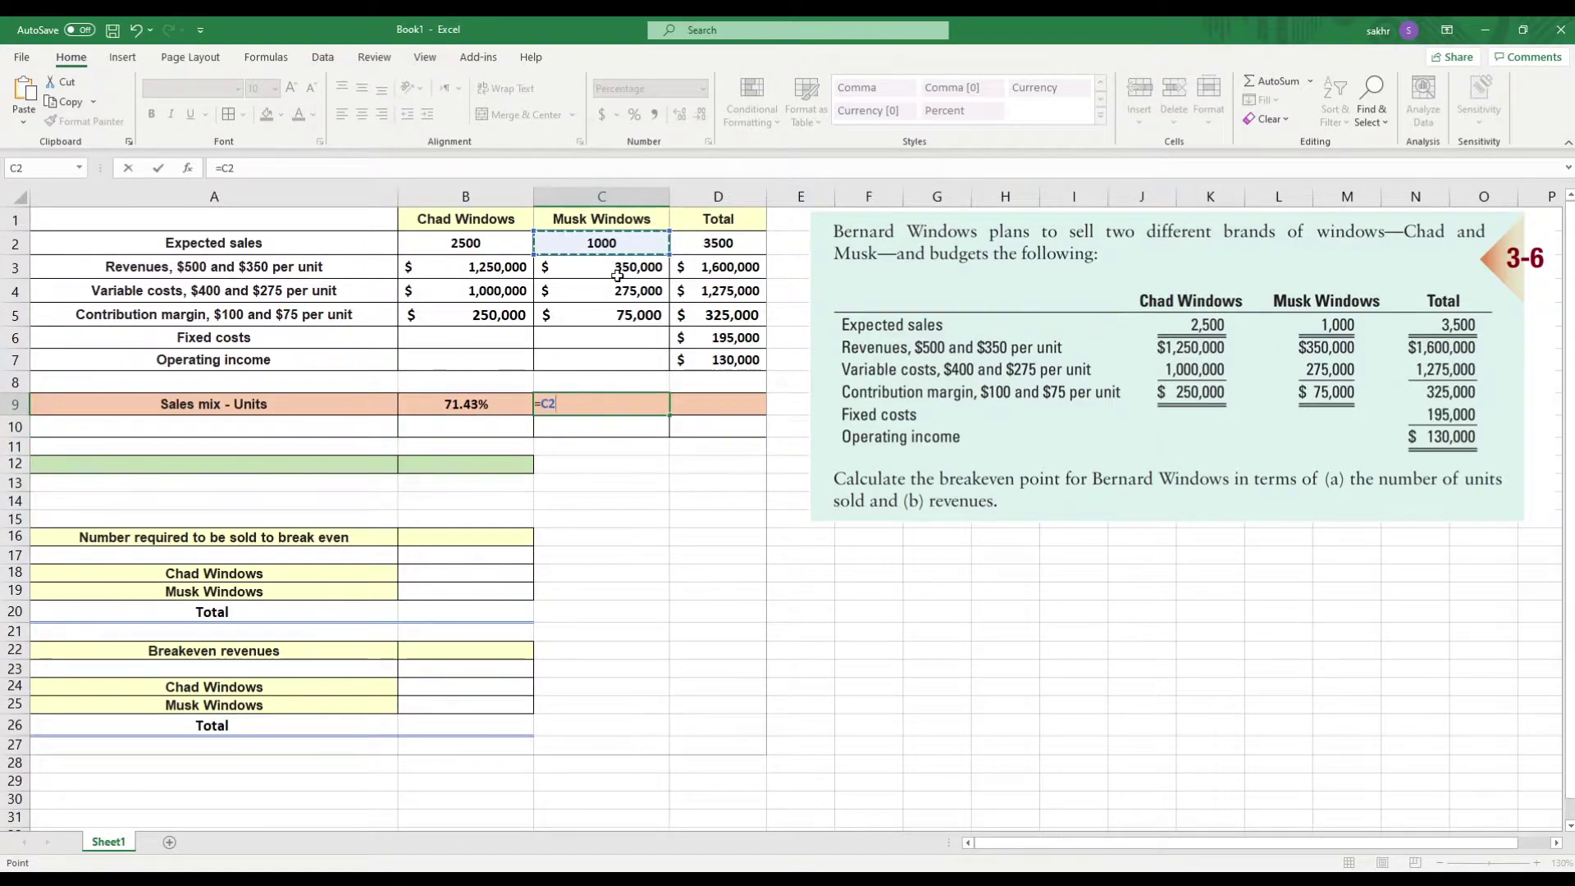
type("/")
left_click(719, 246)
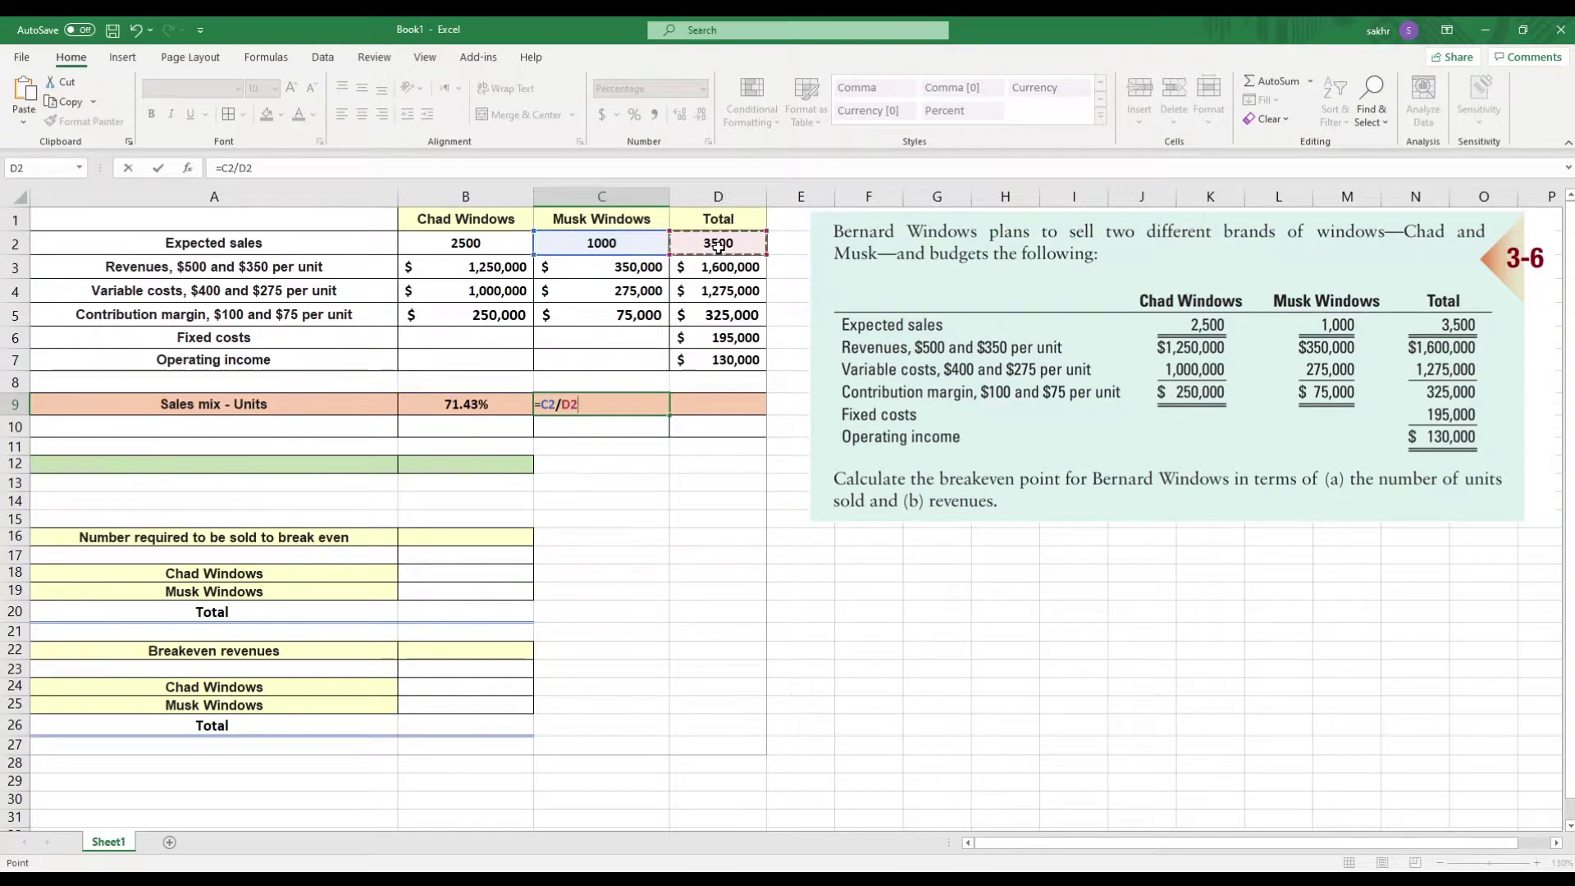
key("Return")
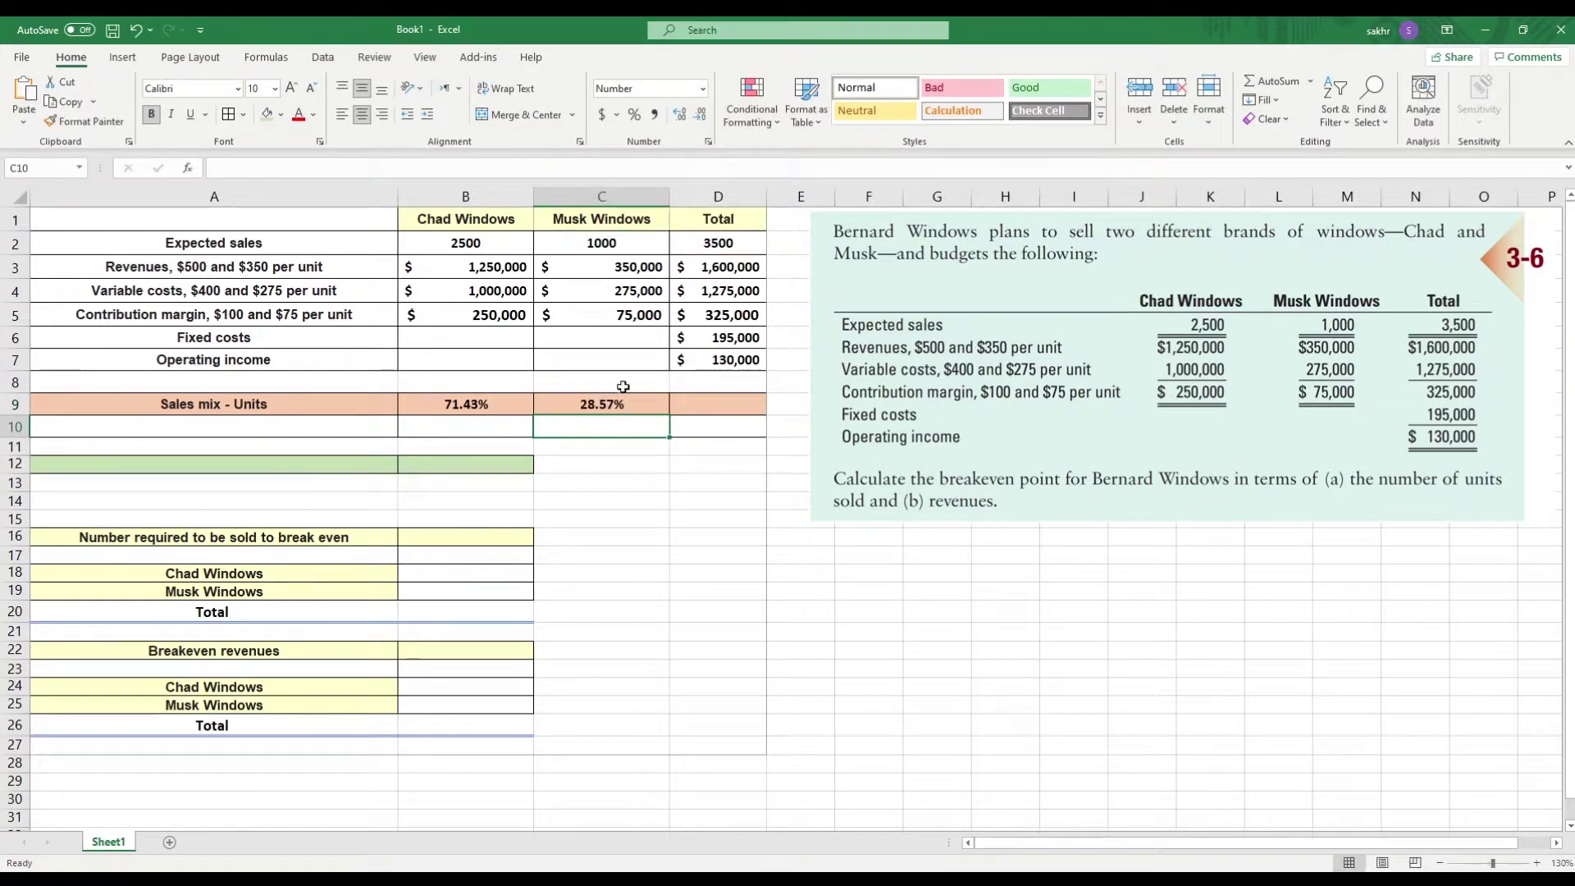
Total the sales mix in D9 with =C9+B9 and show the percentage without decimal places.
left_click(742, 410)
type("=")
left_click(584, 402)
type("+")
left_click(487, 408)
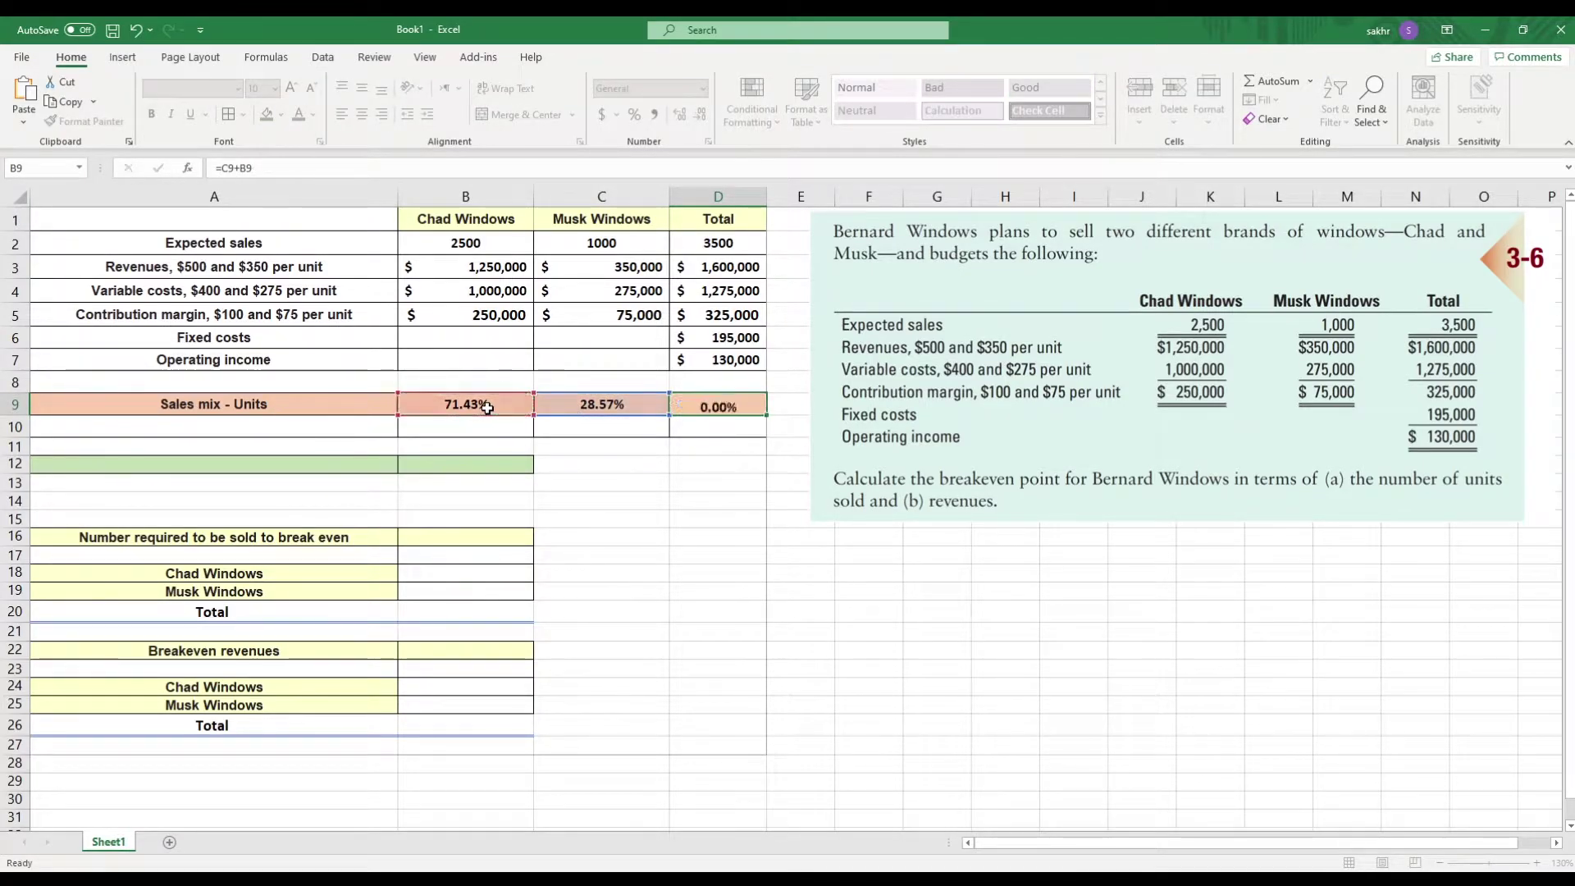
key("Return")
left_click(725, 410)
left_click(700, 114)
left_click(699, 114)
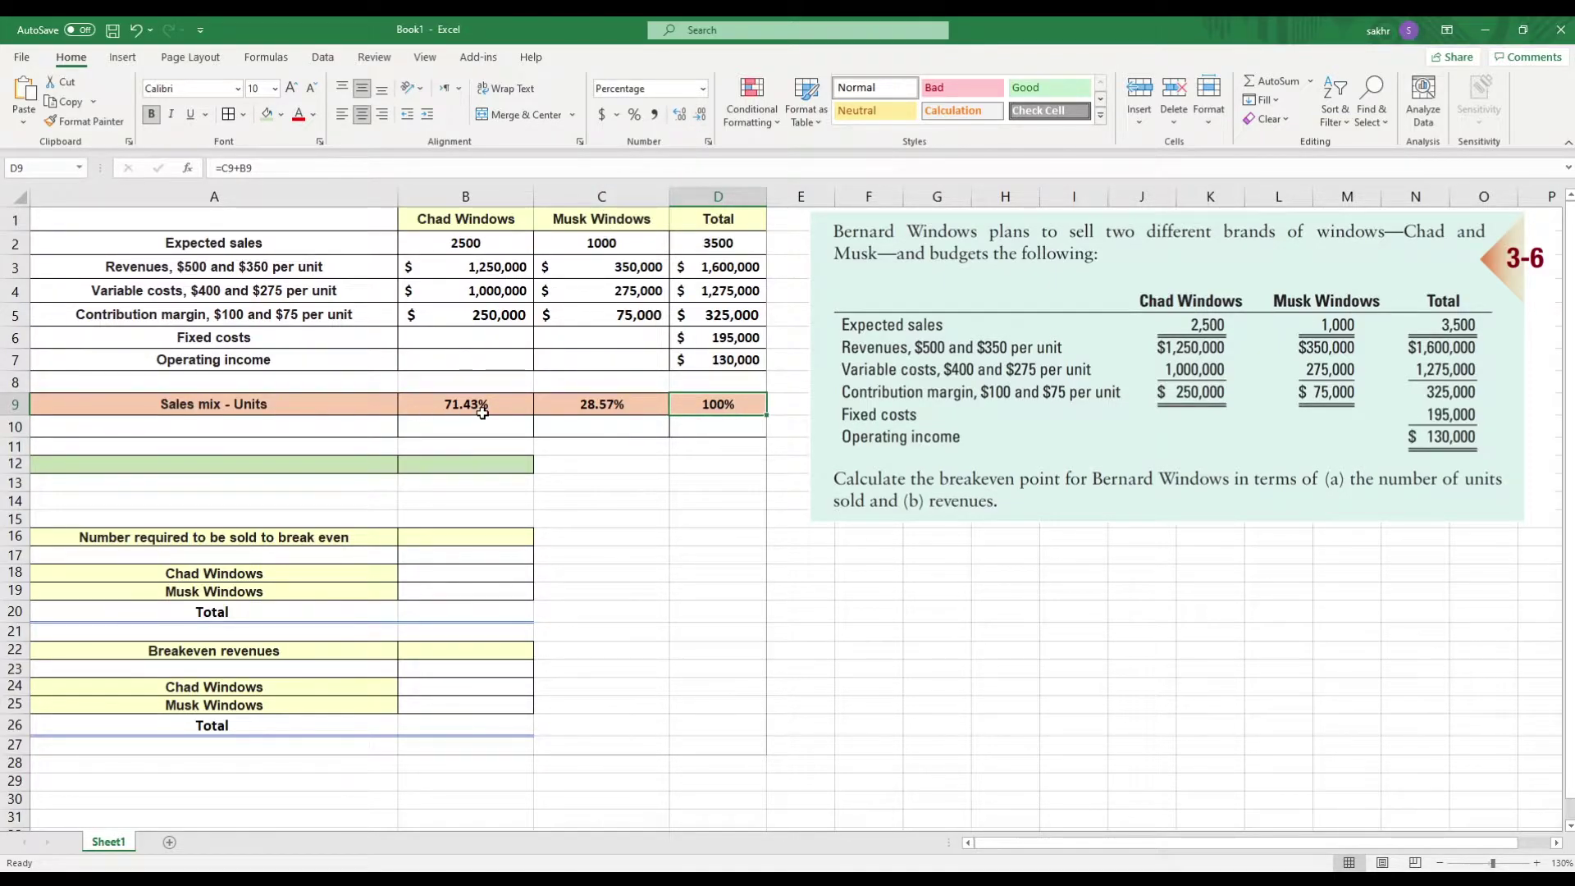
Enter the label "Weighted avarage contribution margin per unit" in cell A10.
left_click(362, 422)
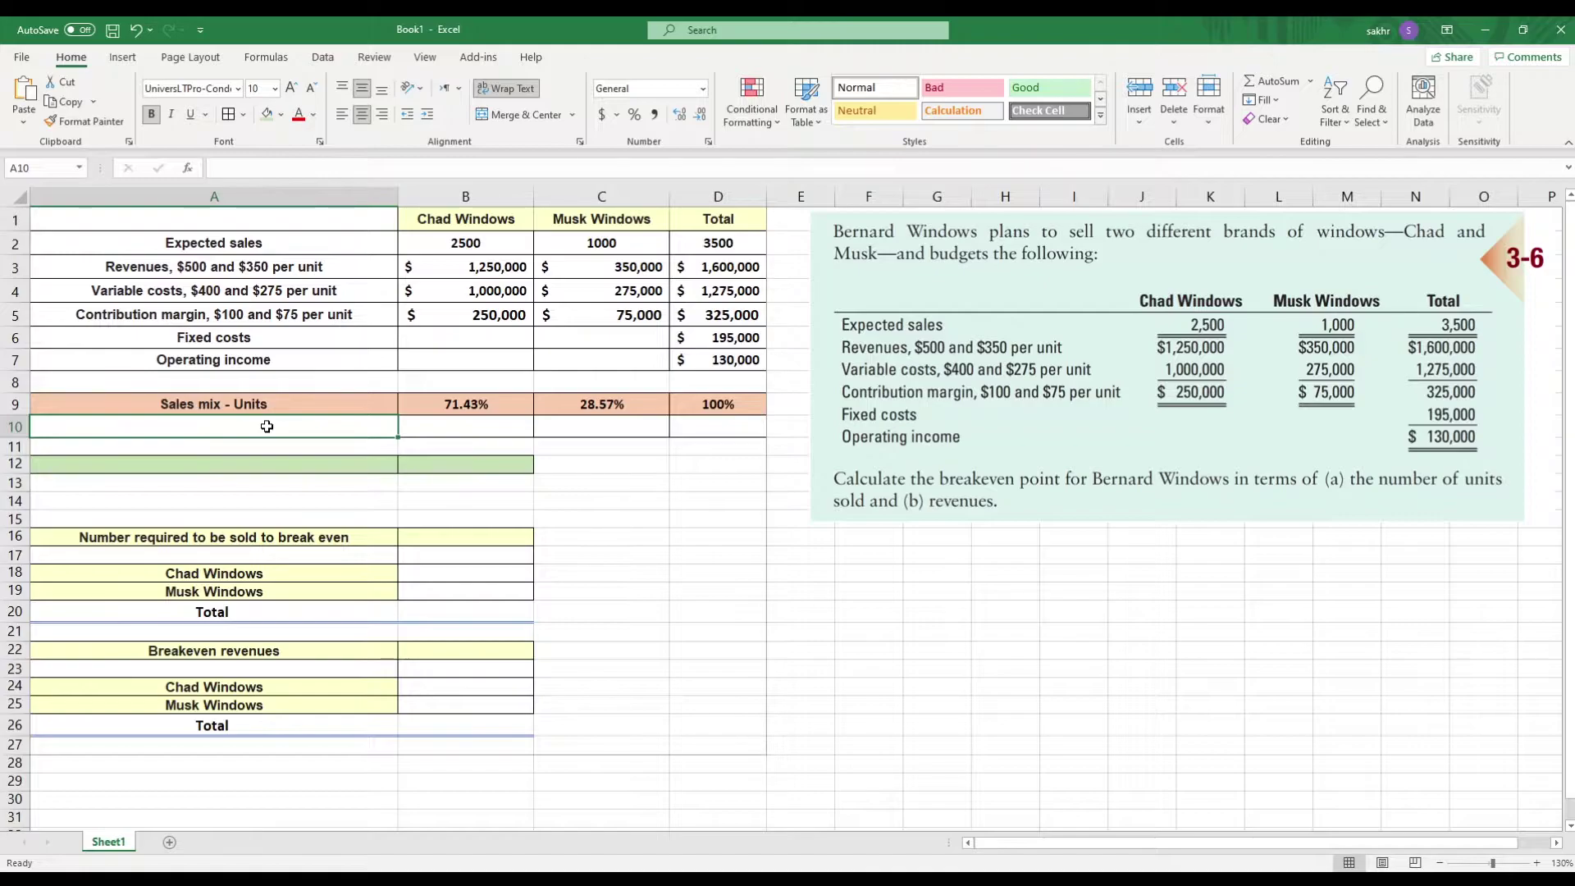
type("We")
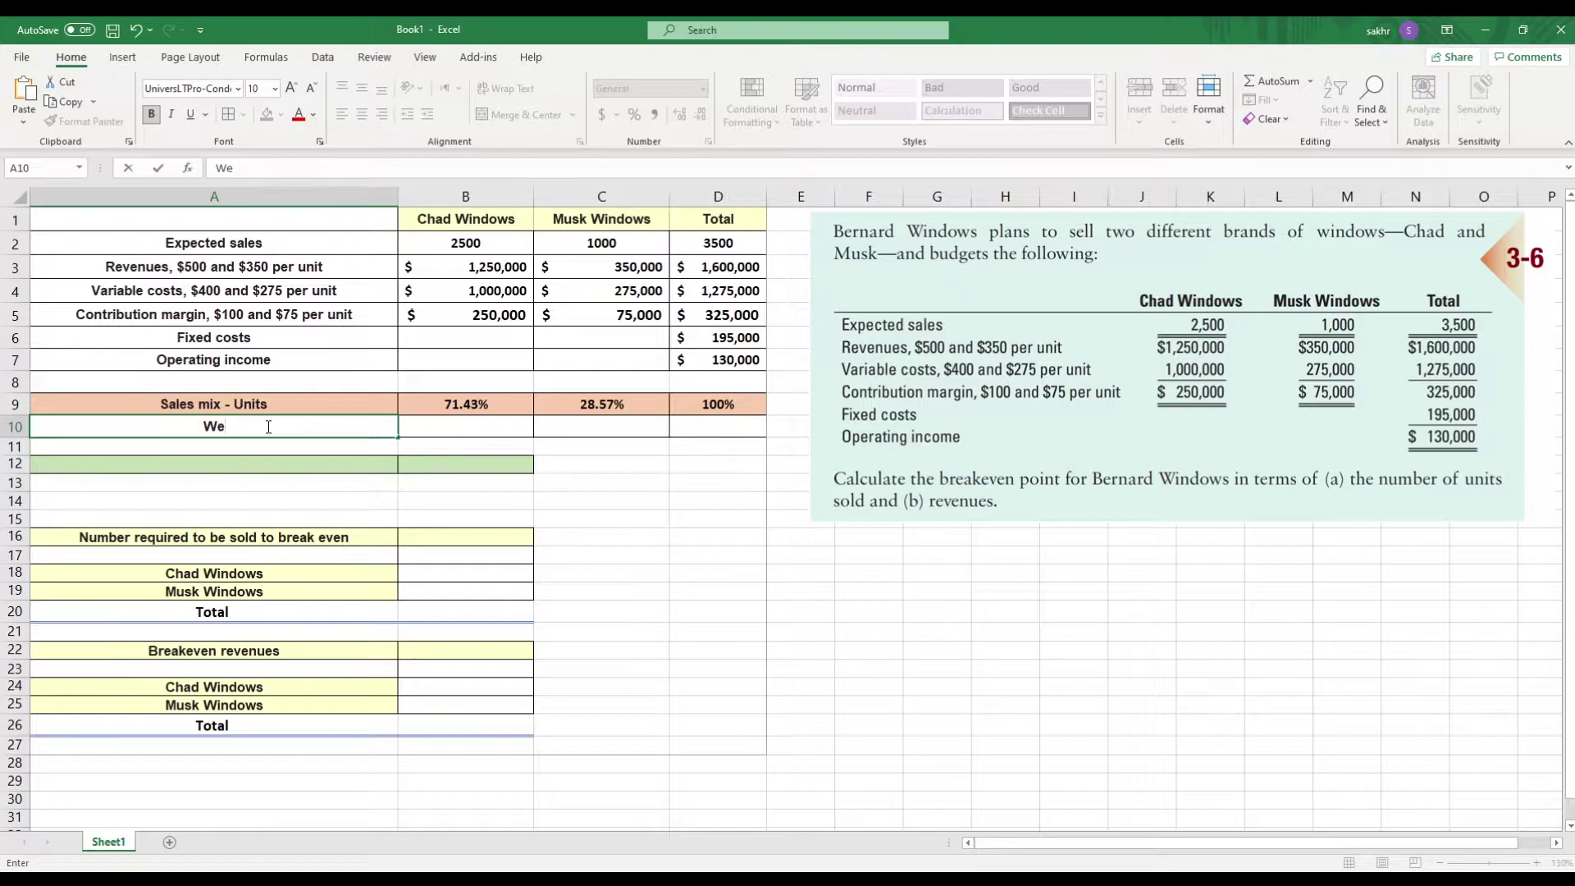
type("ighted avarage ")
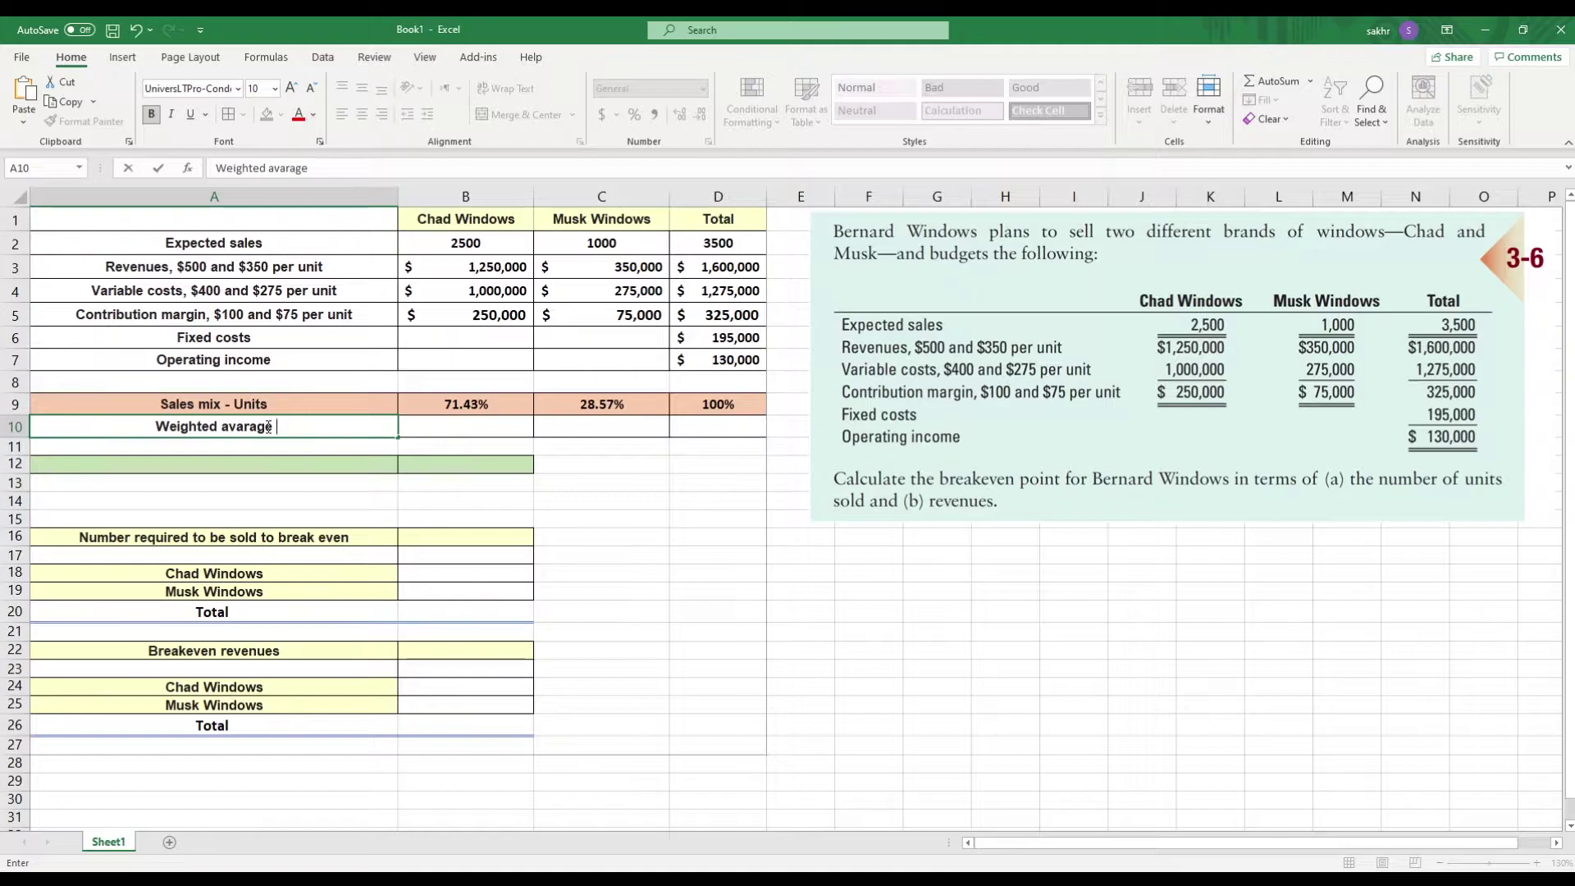
type("con")
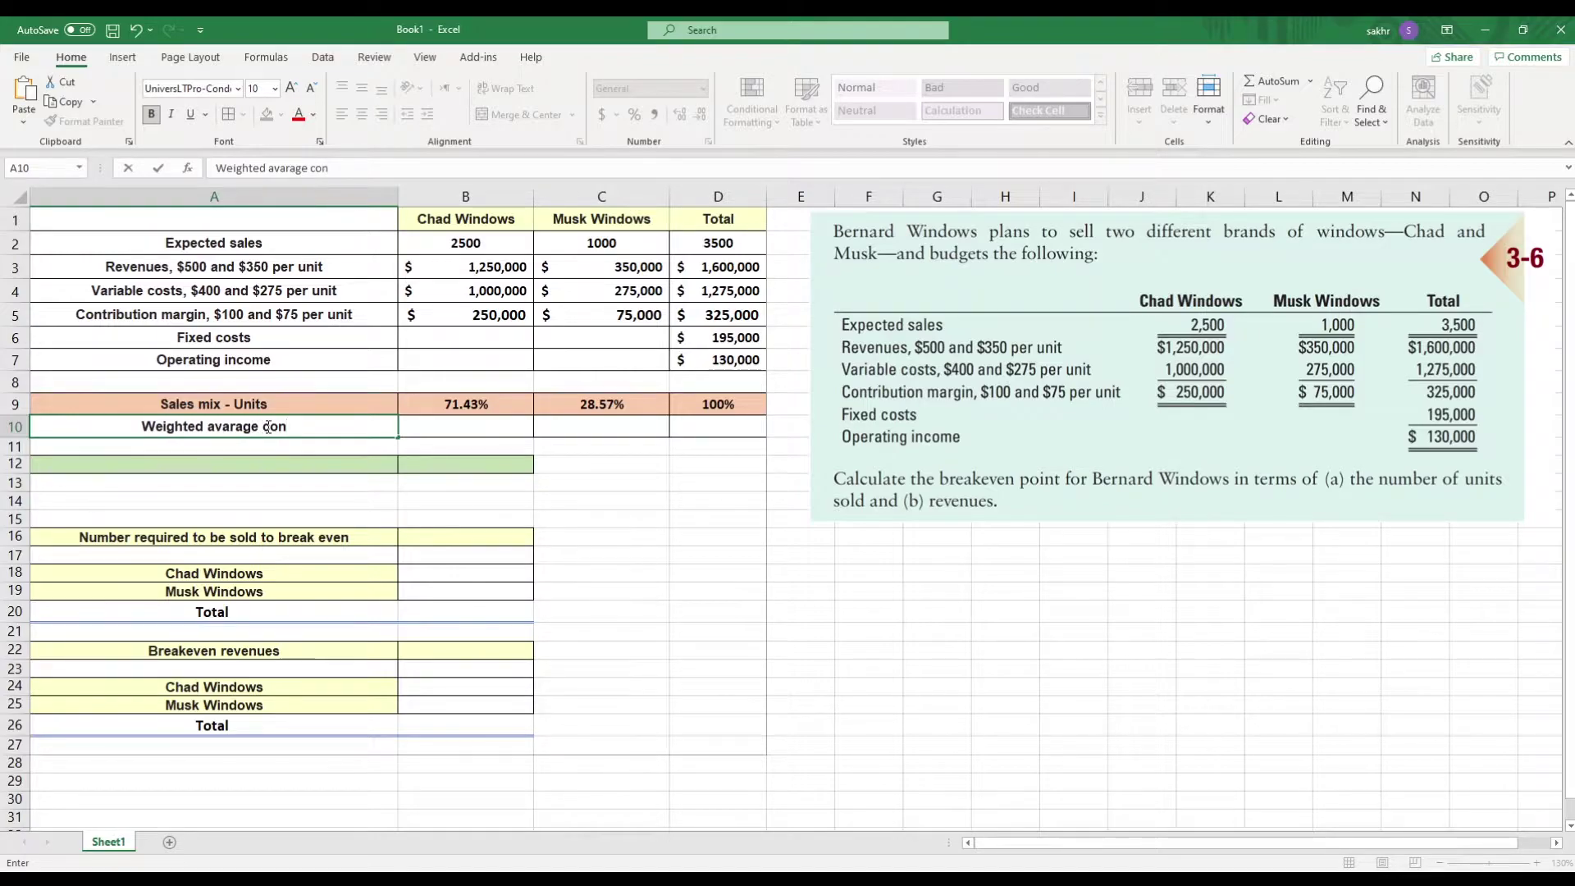
type("tri")
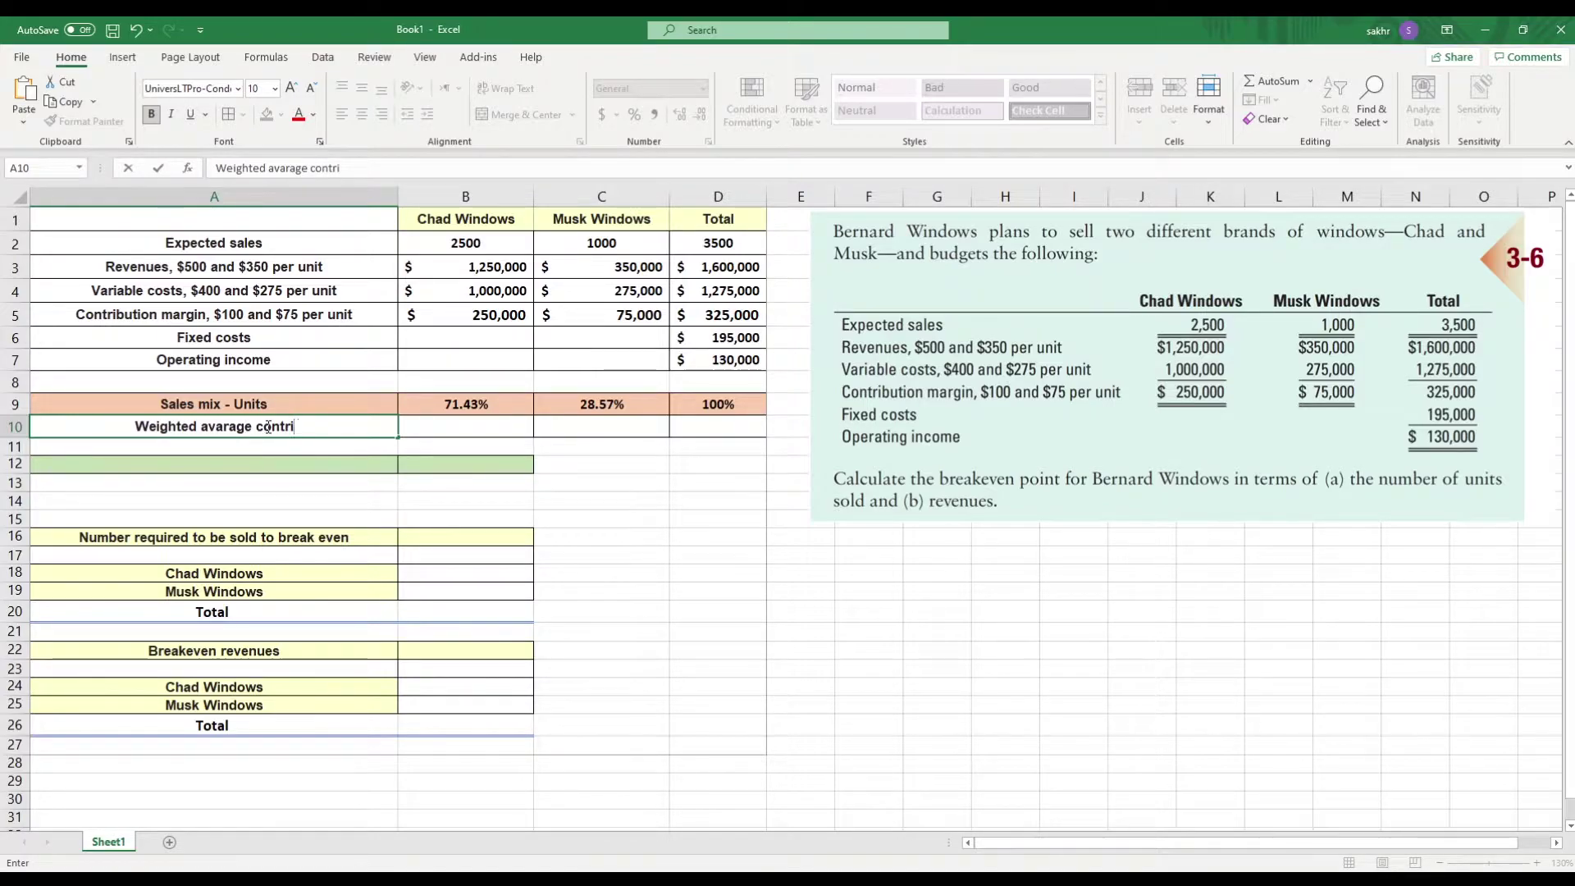
type("bution")
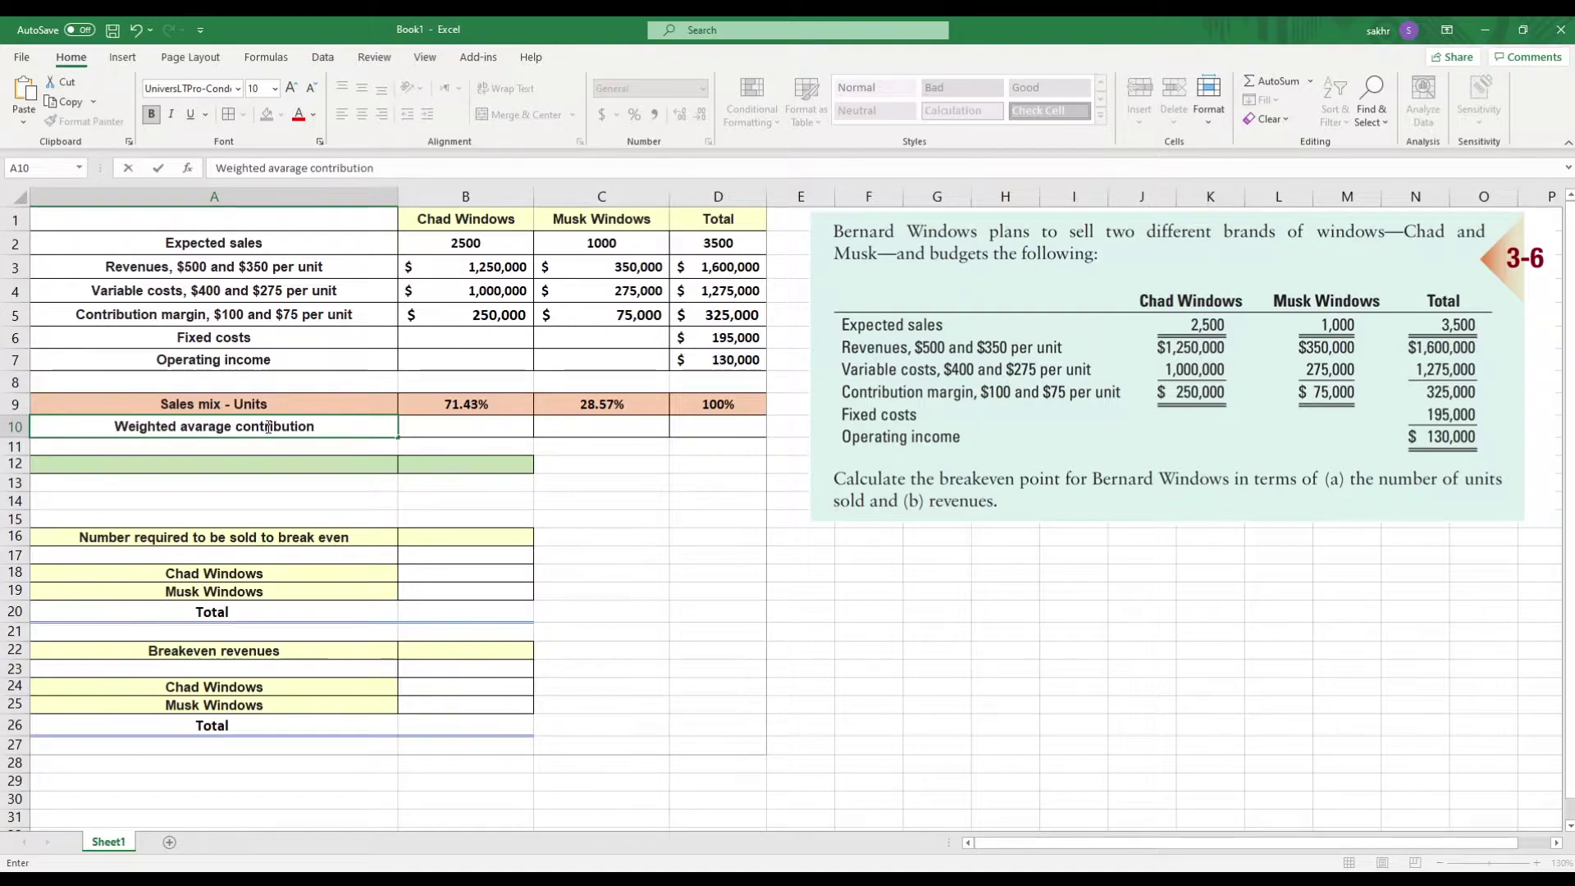
type(" margin")
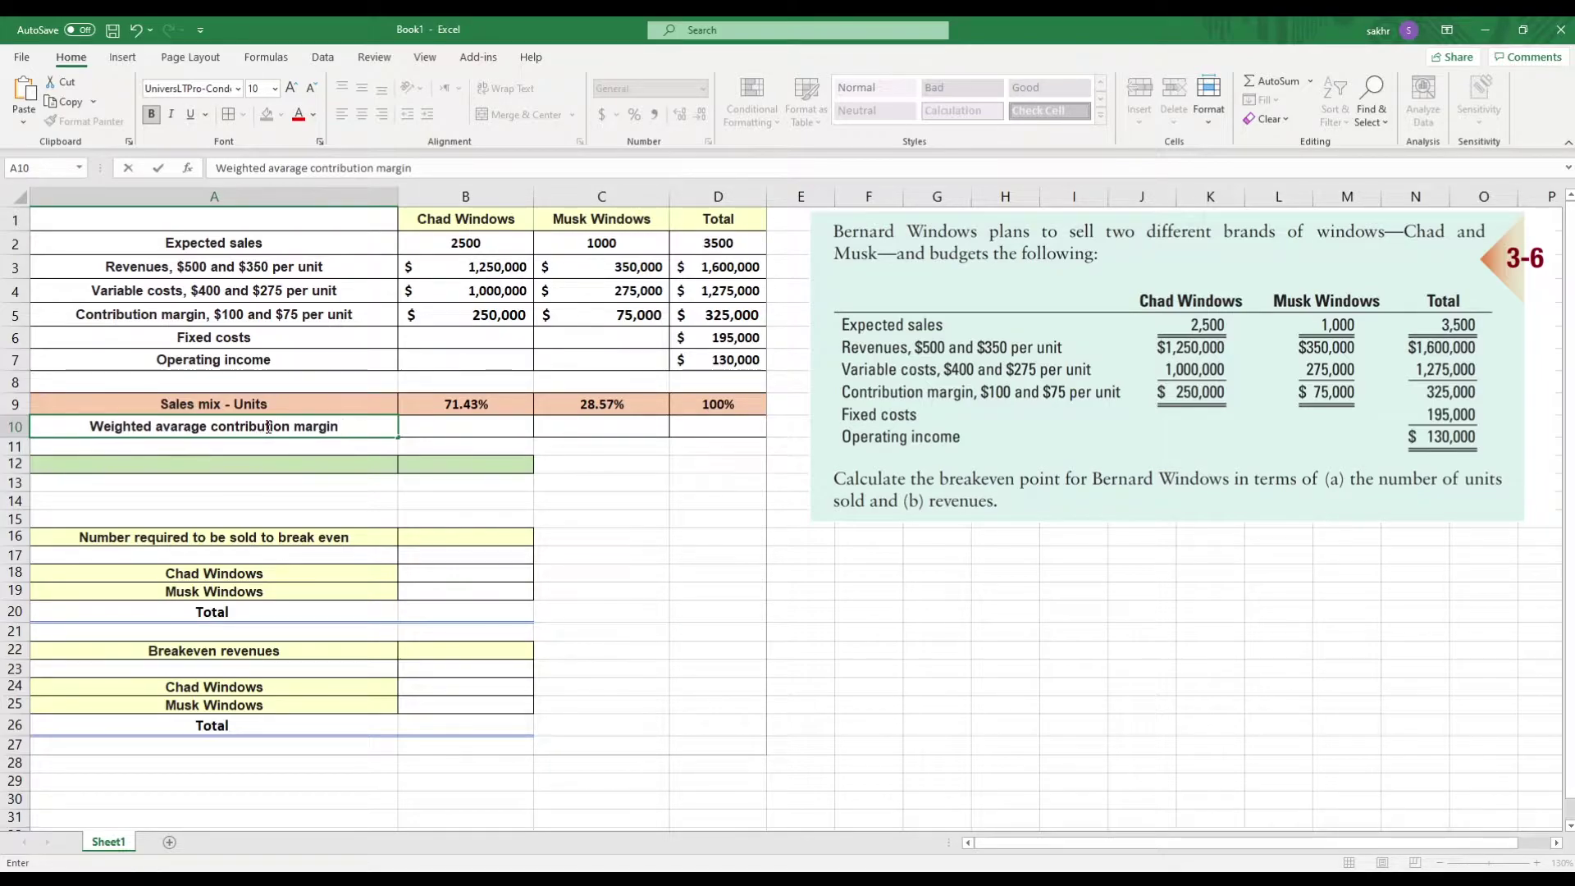
type("pe")
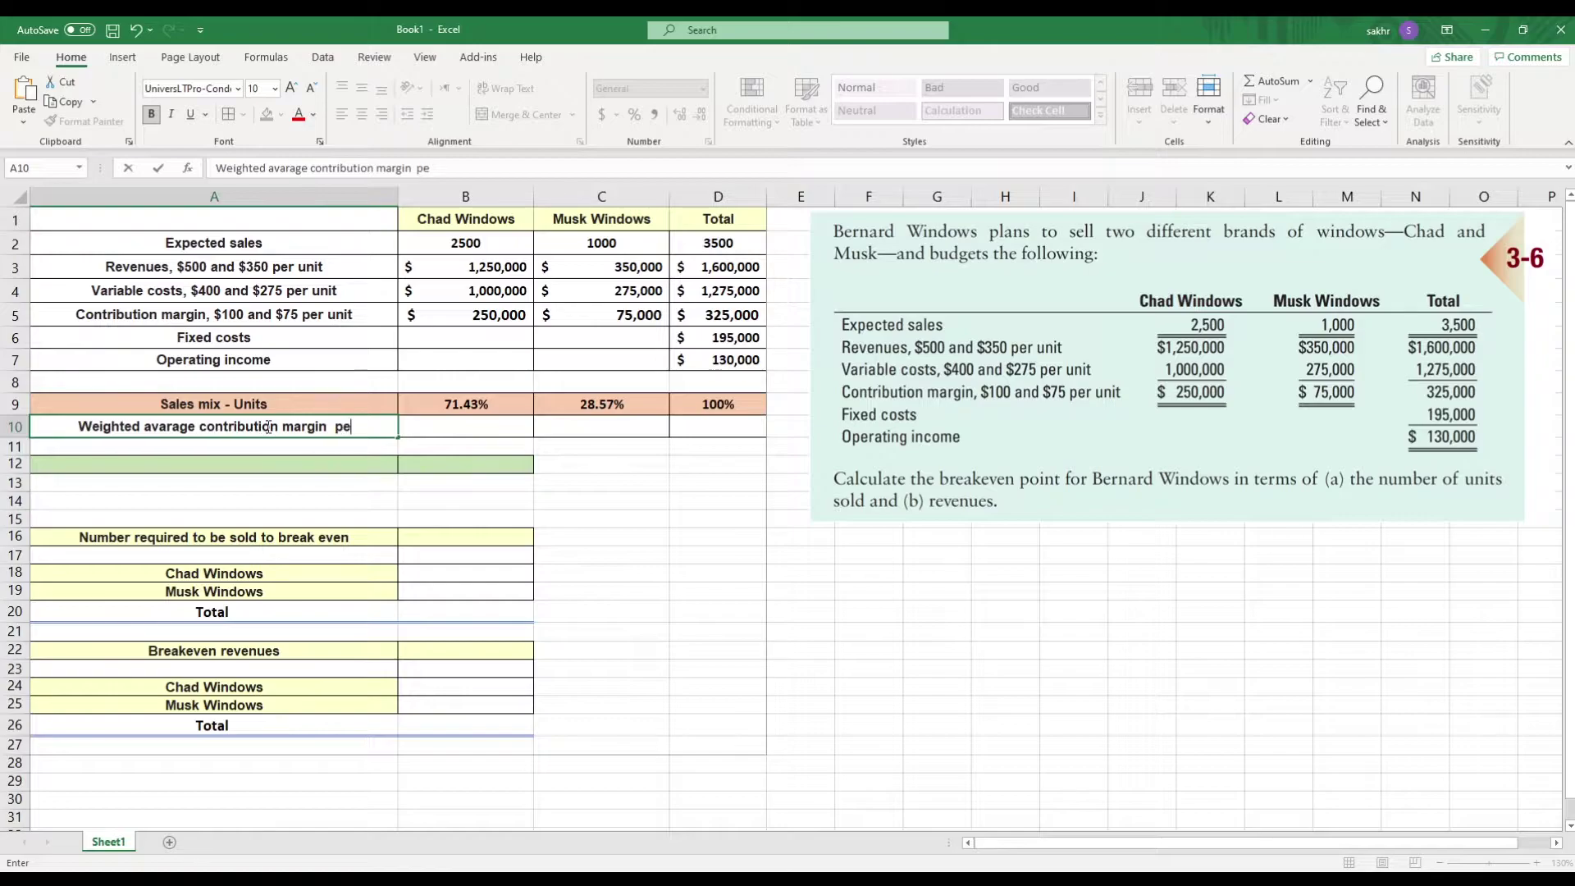
type("r unit")
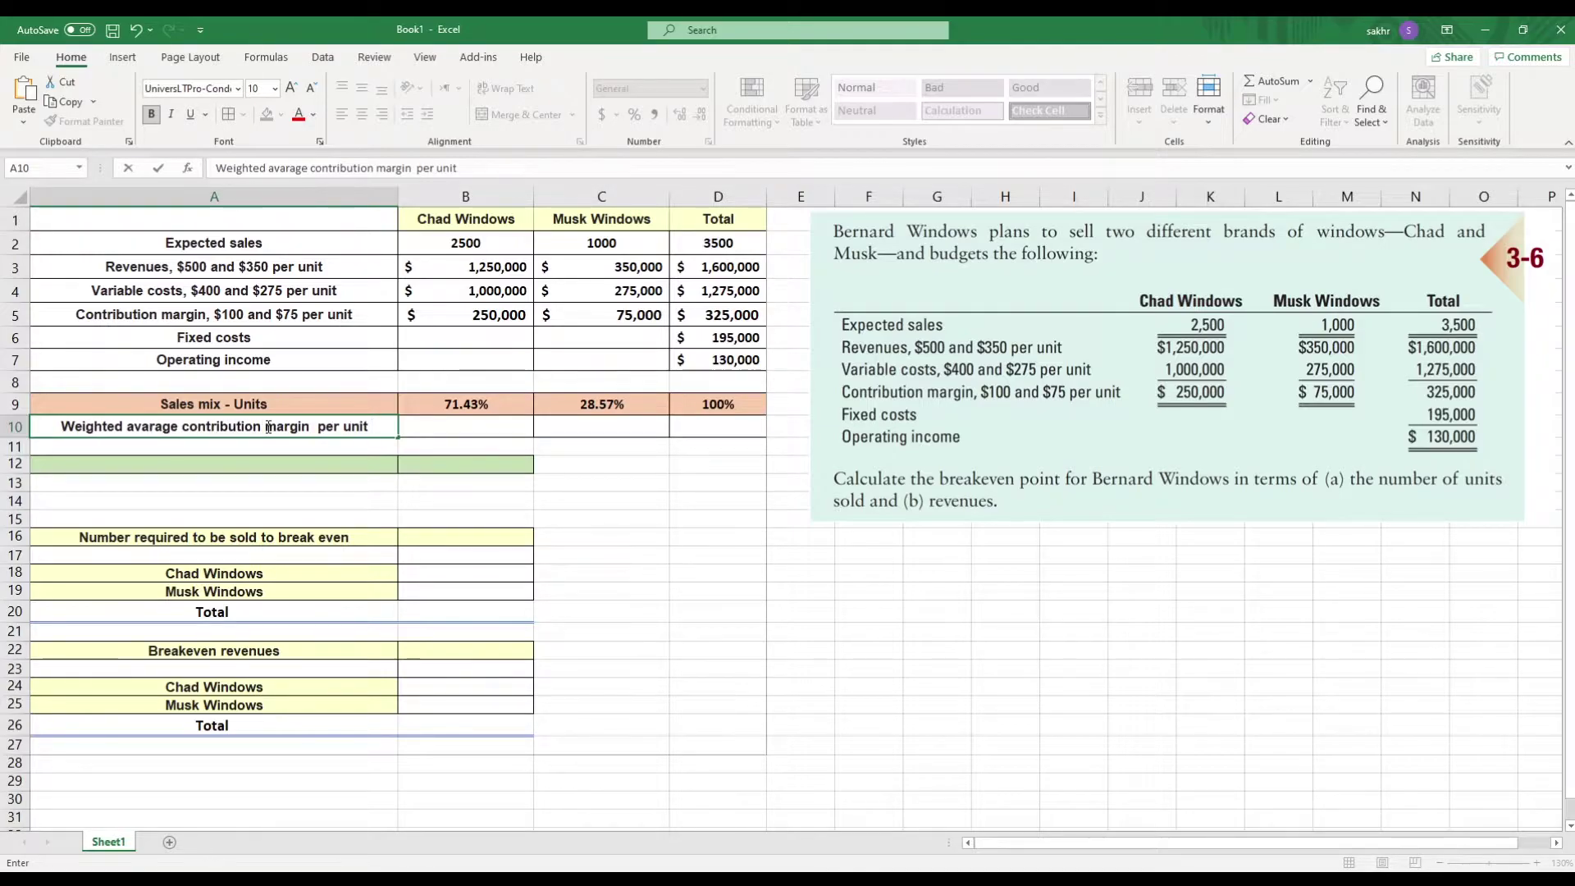
key("Tab")
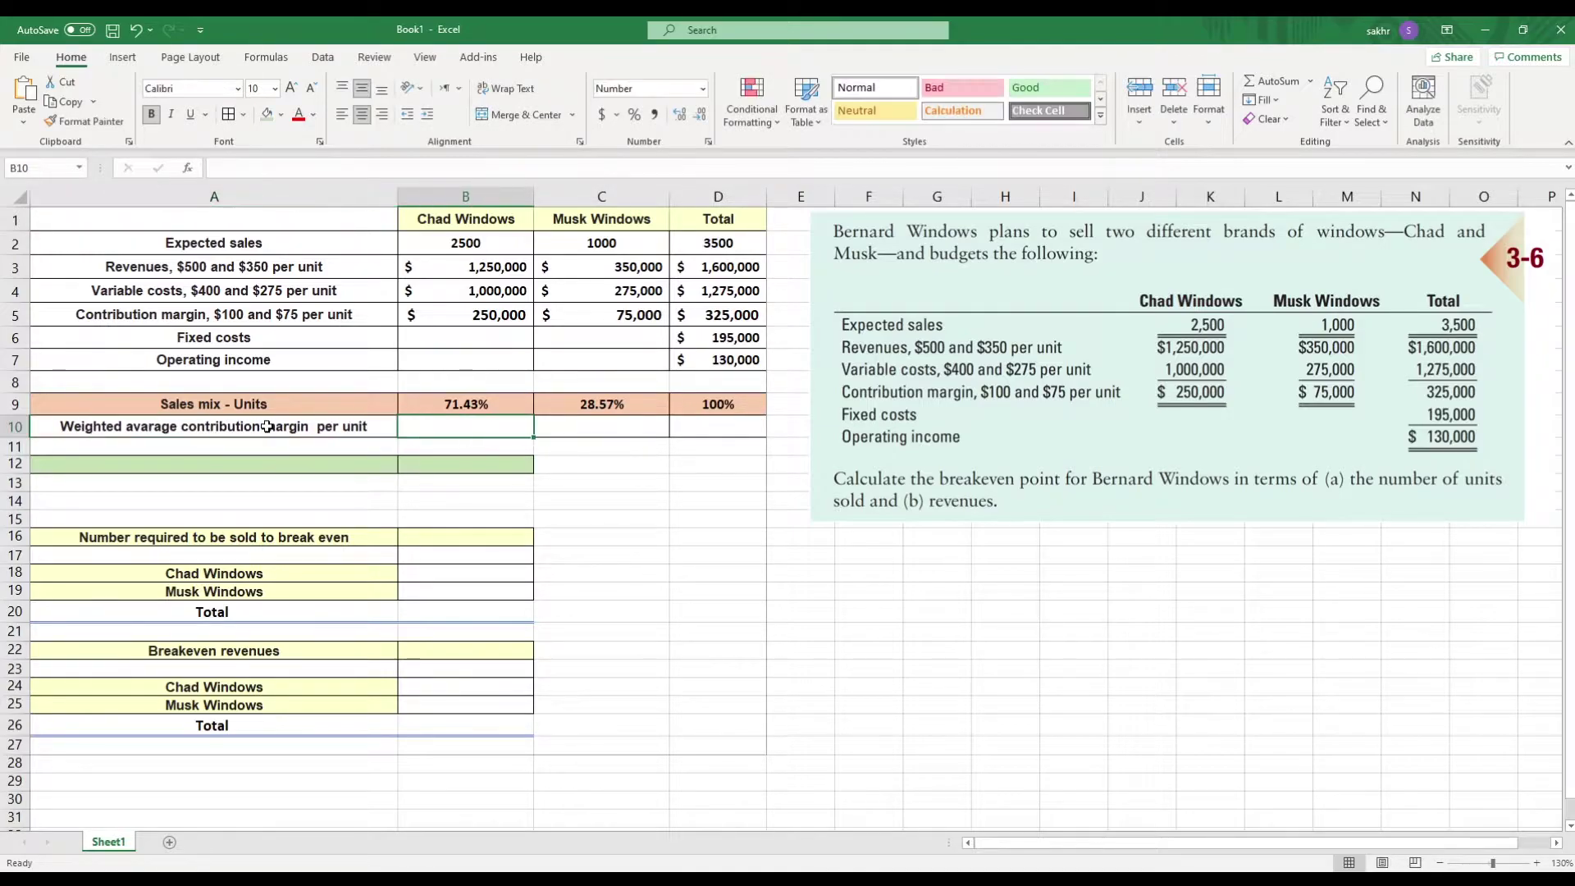
Calculate the Chad Windows weighted contribution margin in B10 by multiplying its sales mix by the $100 unit margin with =B9*100.
type("=")
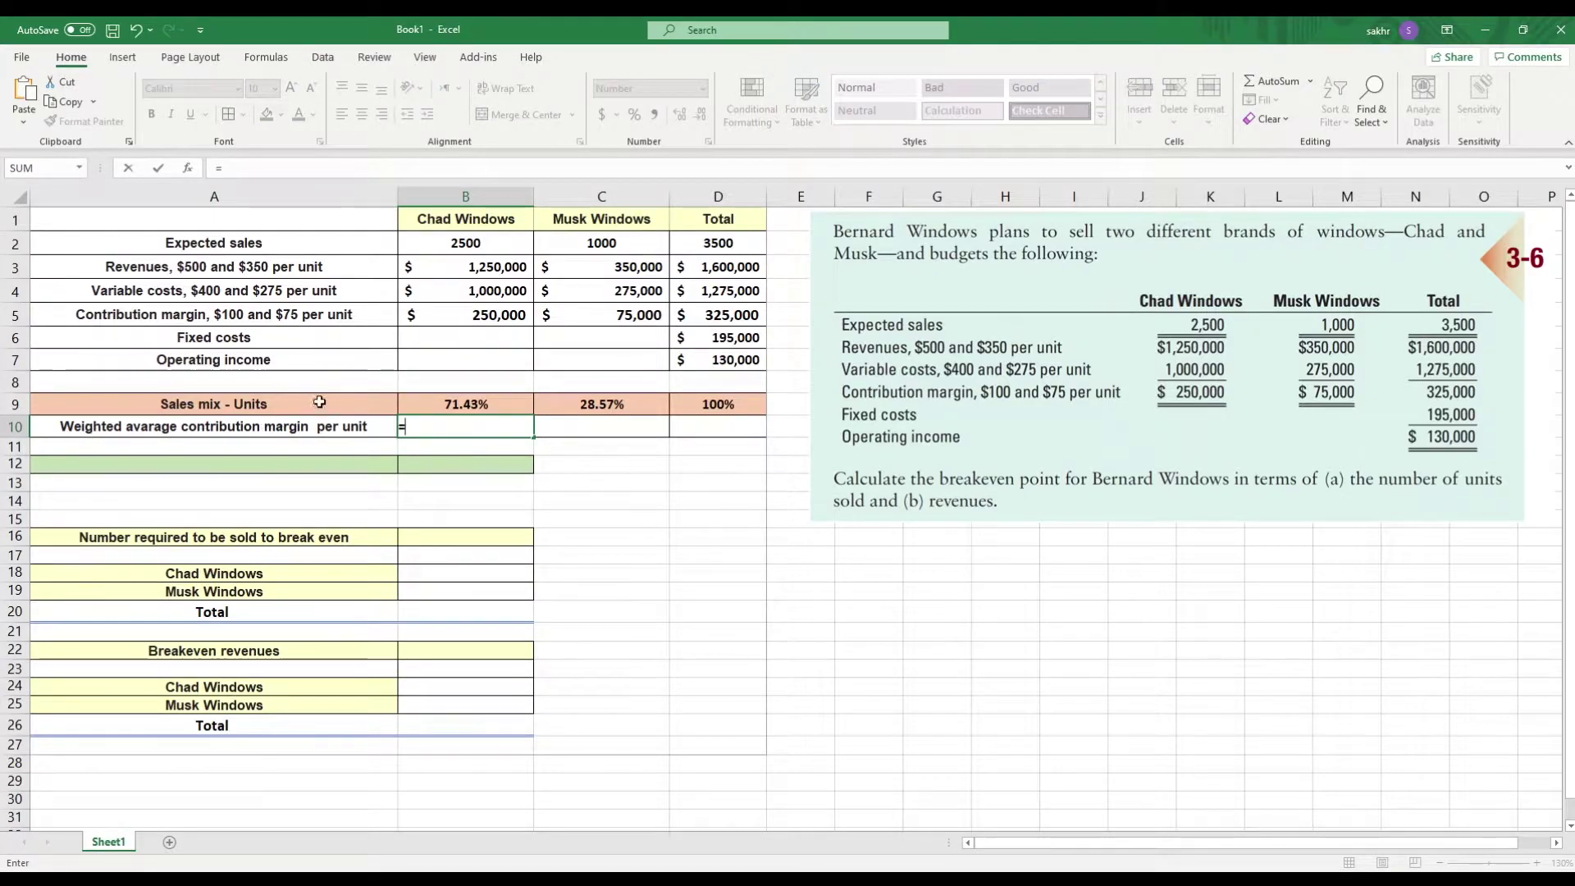
left_click(436, 399)
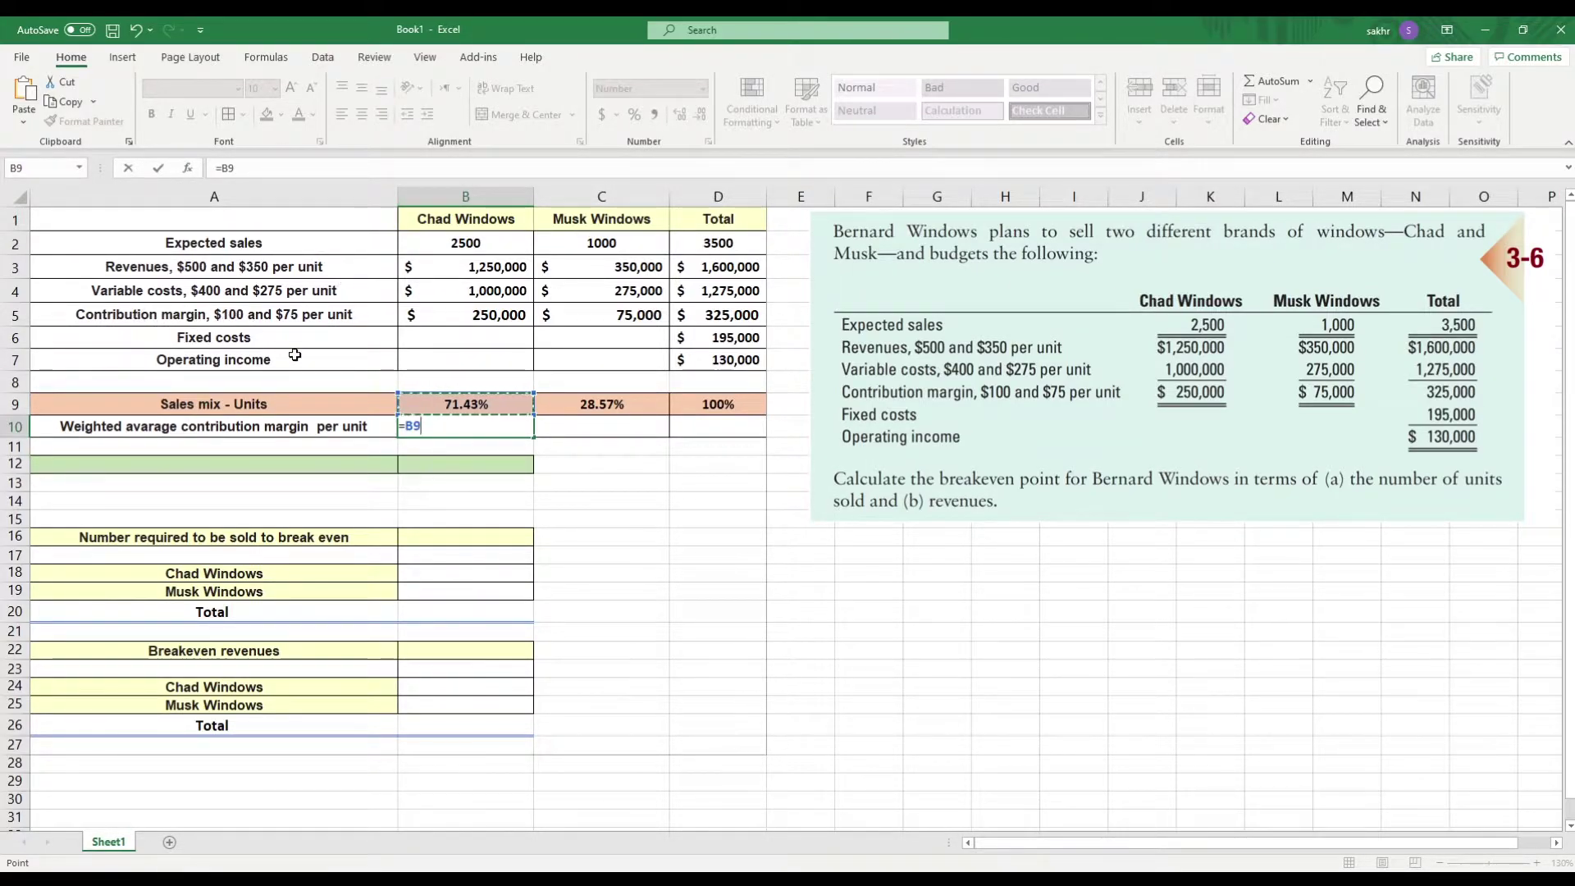
type("*100")
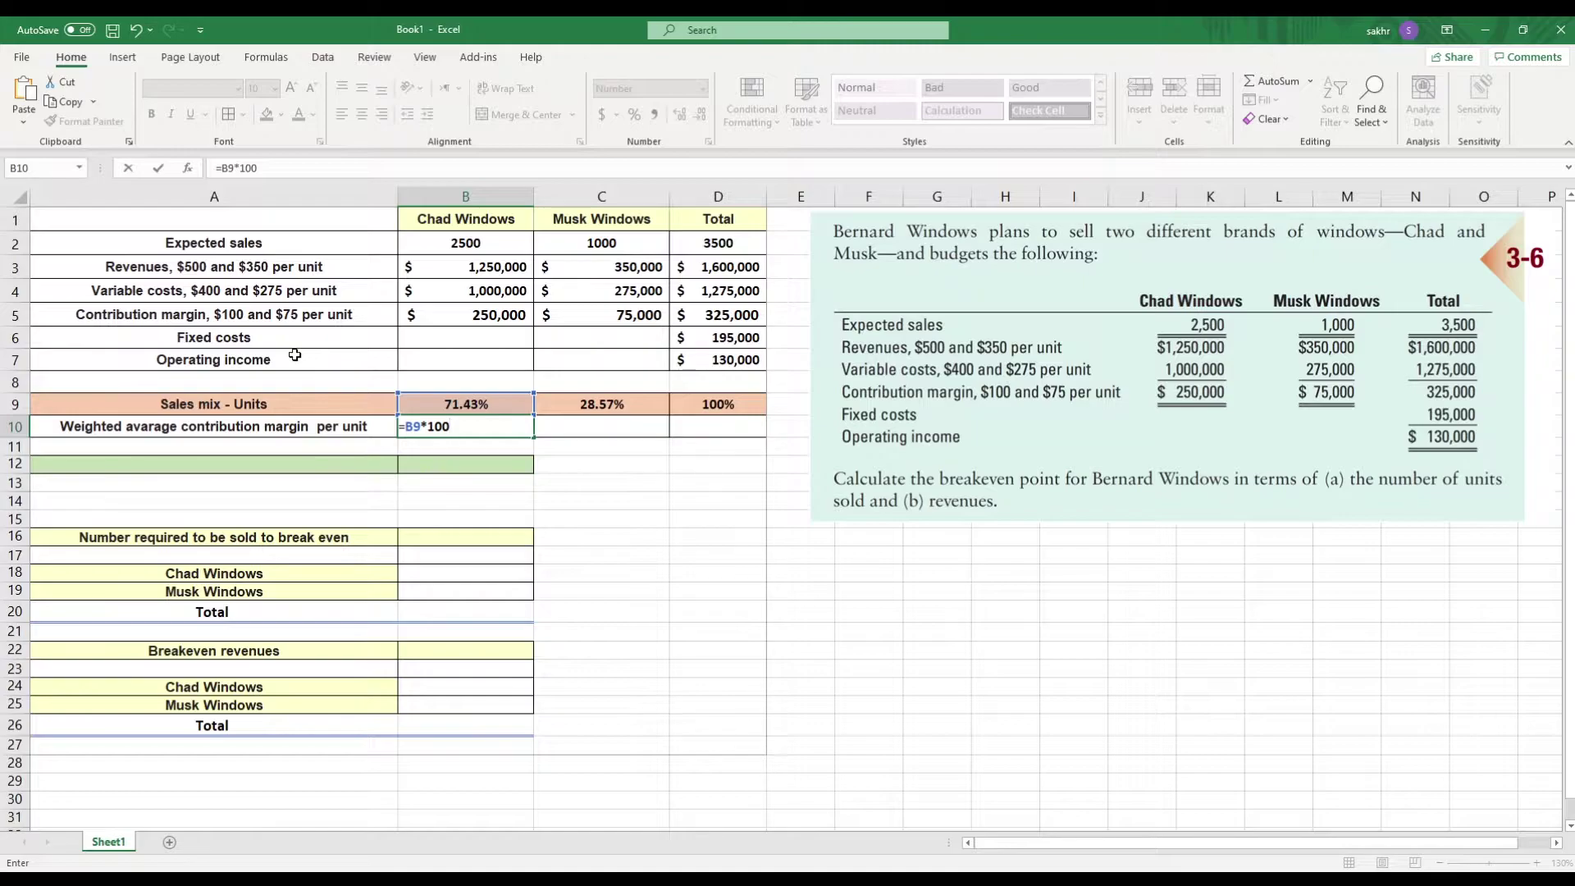
key("Return")
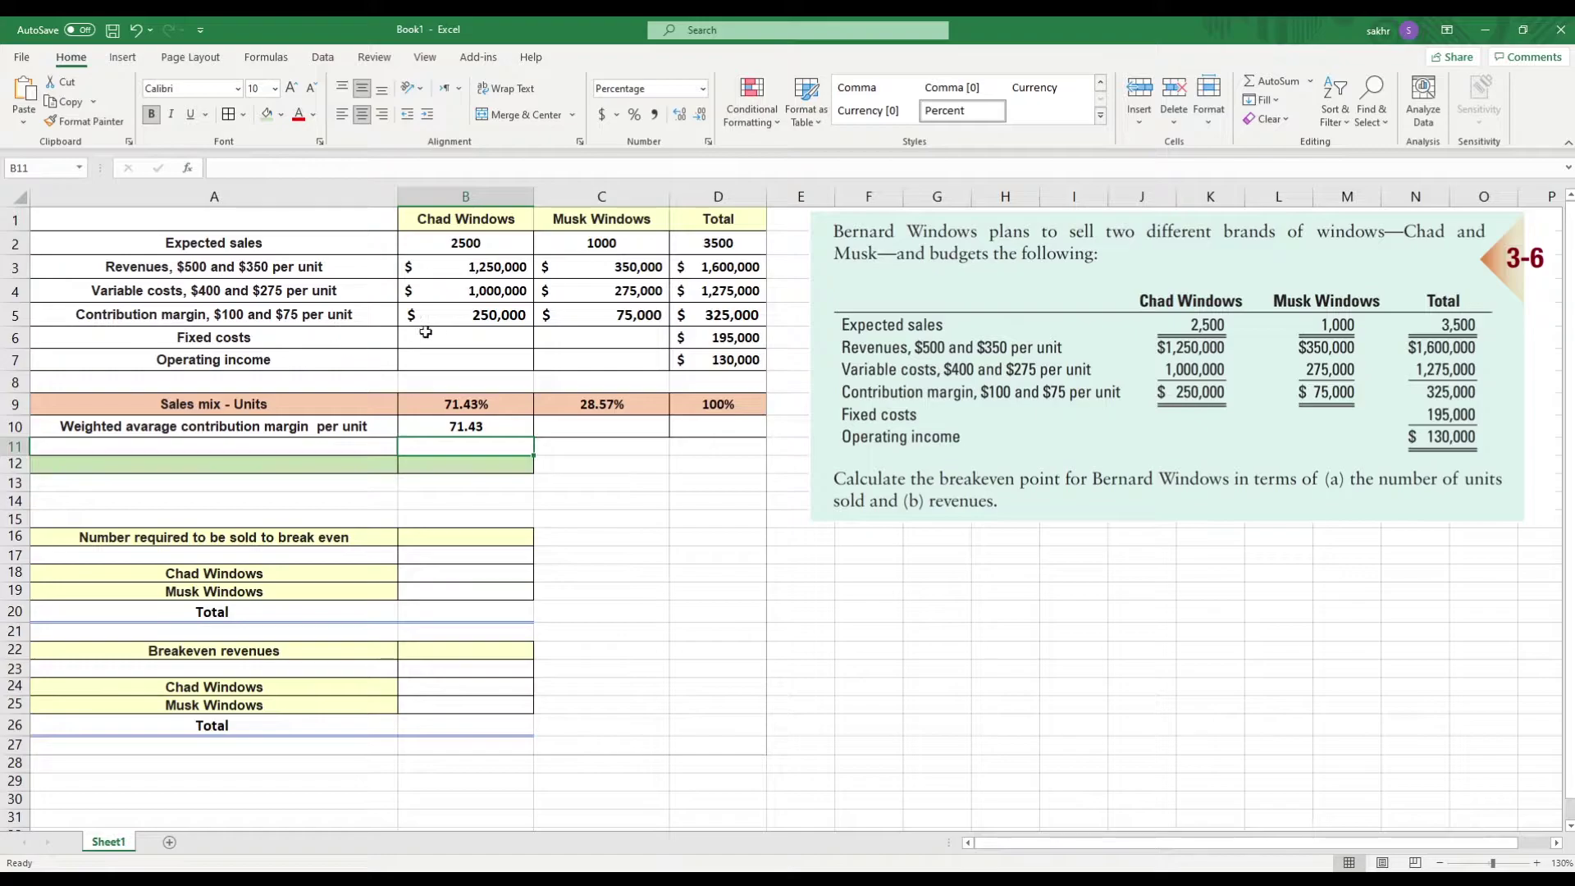
Calculate the Musk Windows weighted contribution margin in C10 by multiplying its sales mix by the $75 unit margin with =C9*75.
left_click(640, 427)
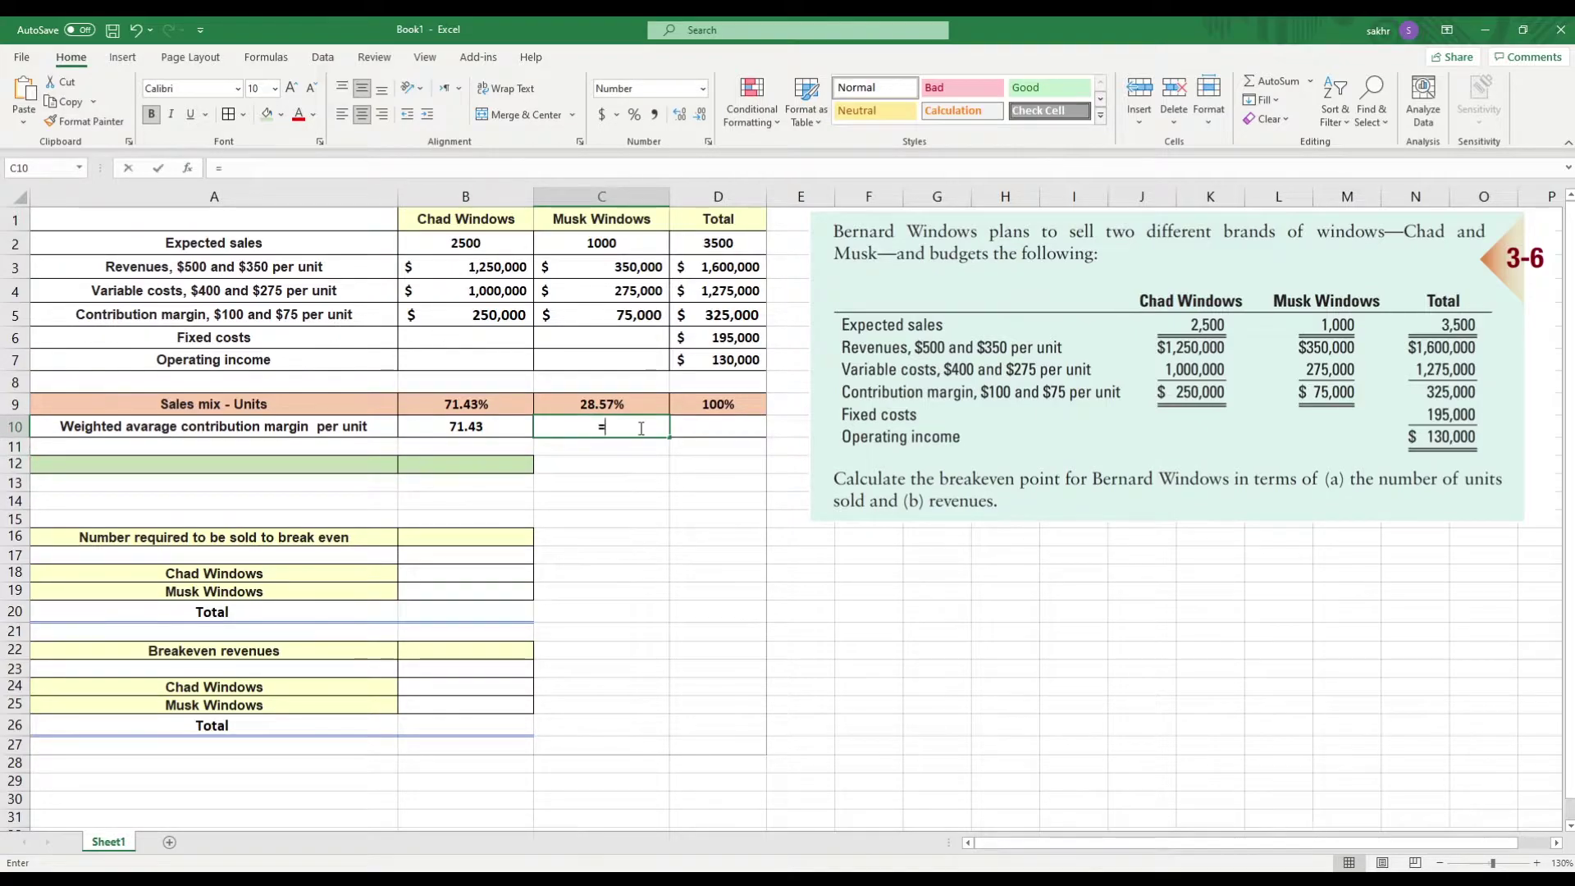
type("=")
left_click(610, 401)
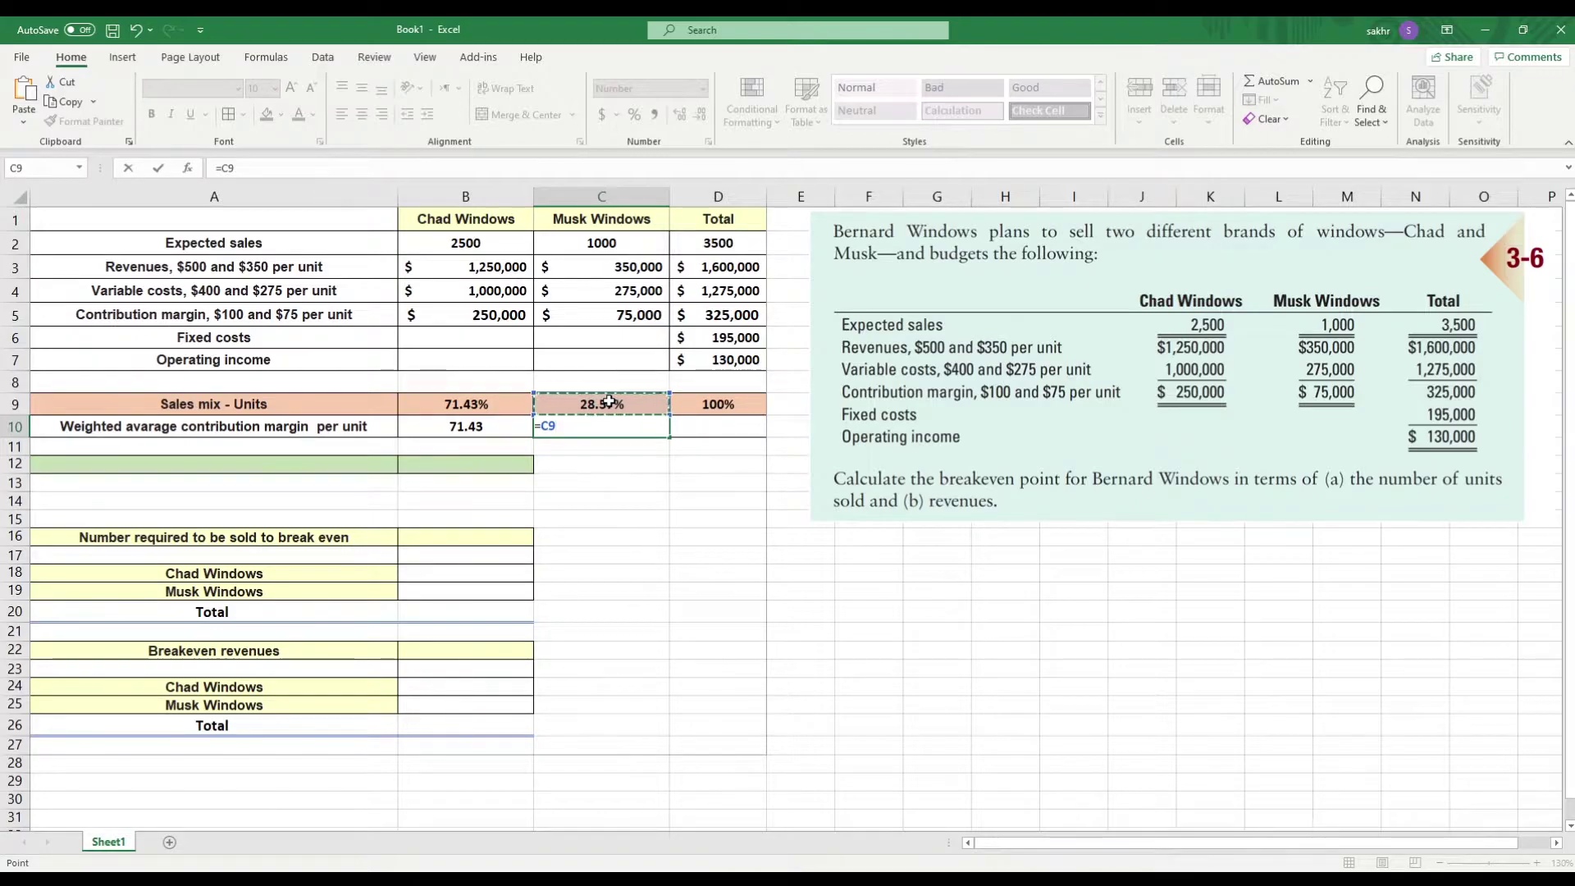
type("*")
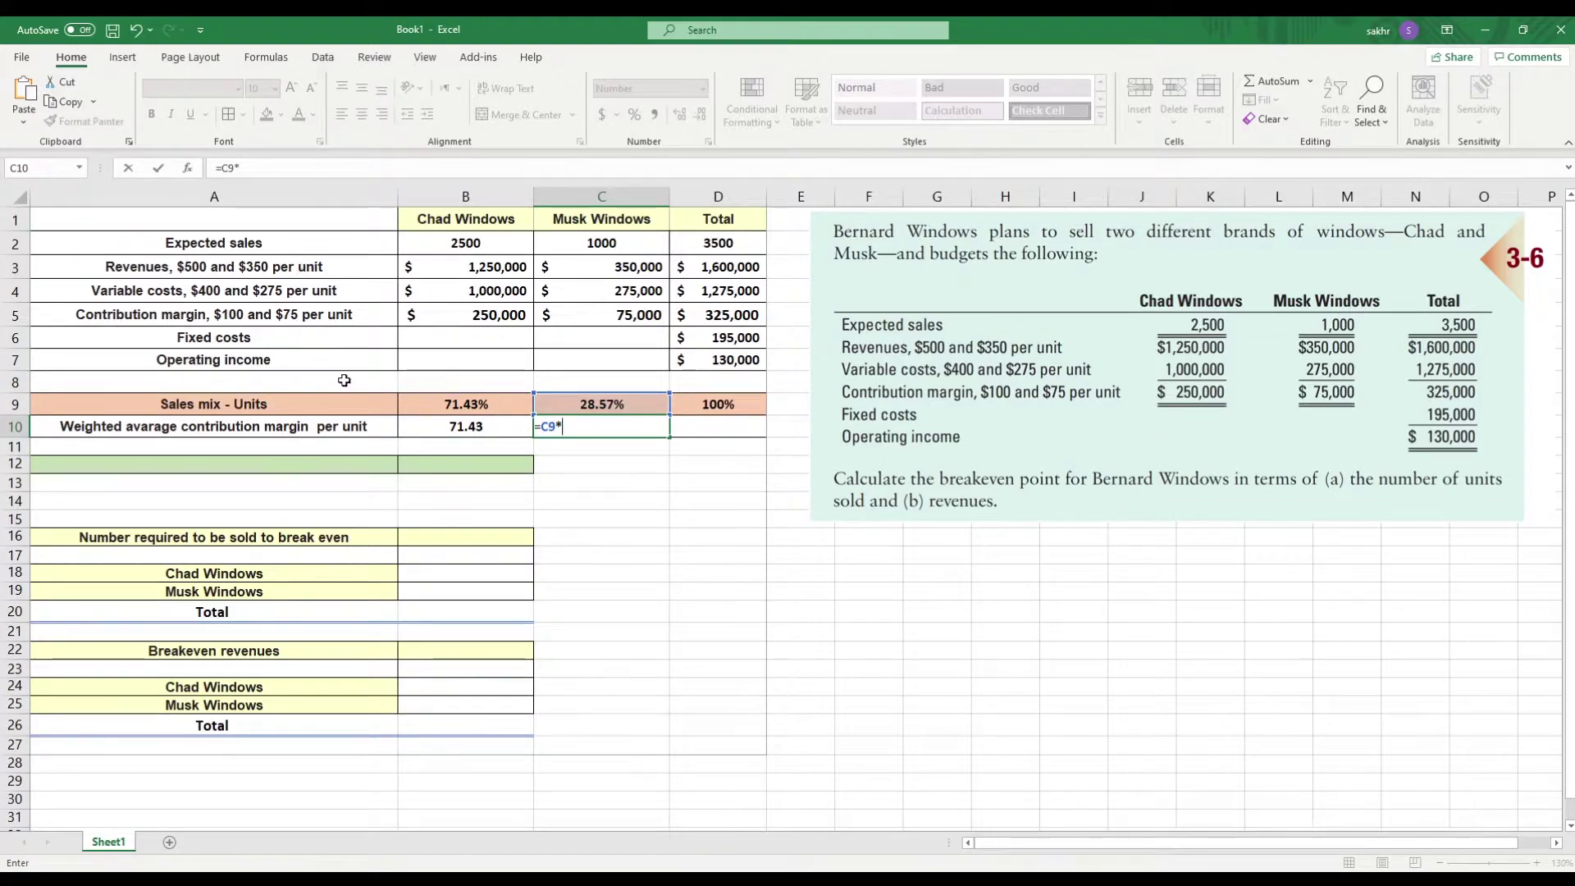
type("75")
key("Return")
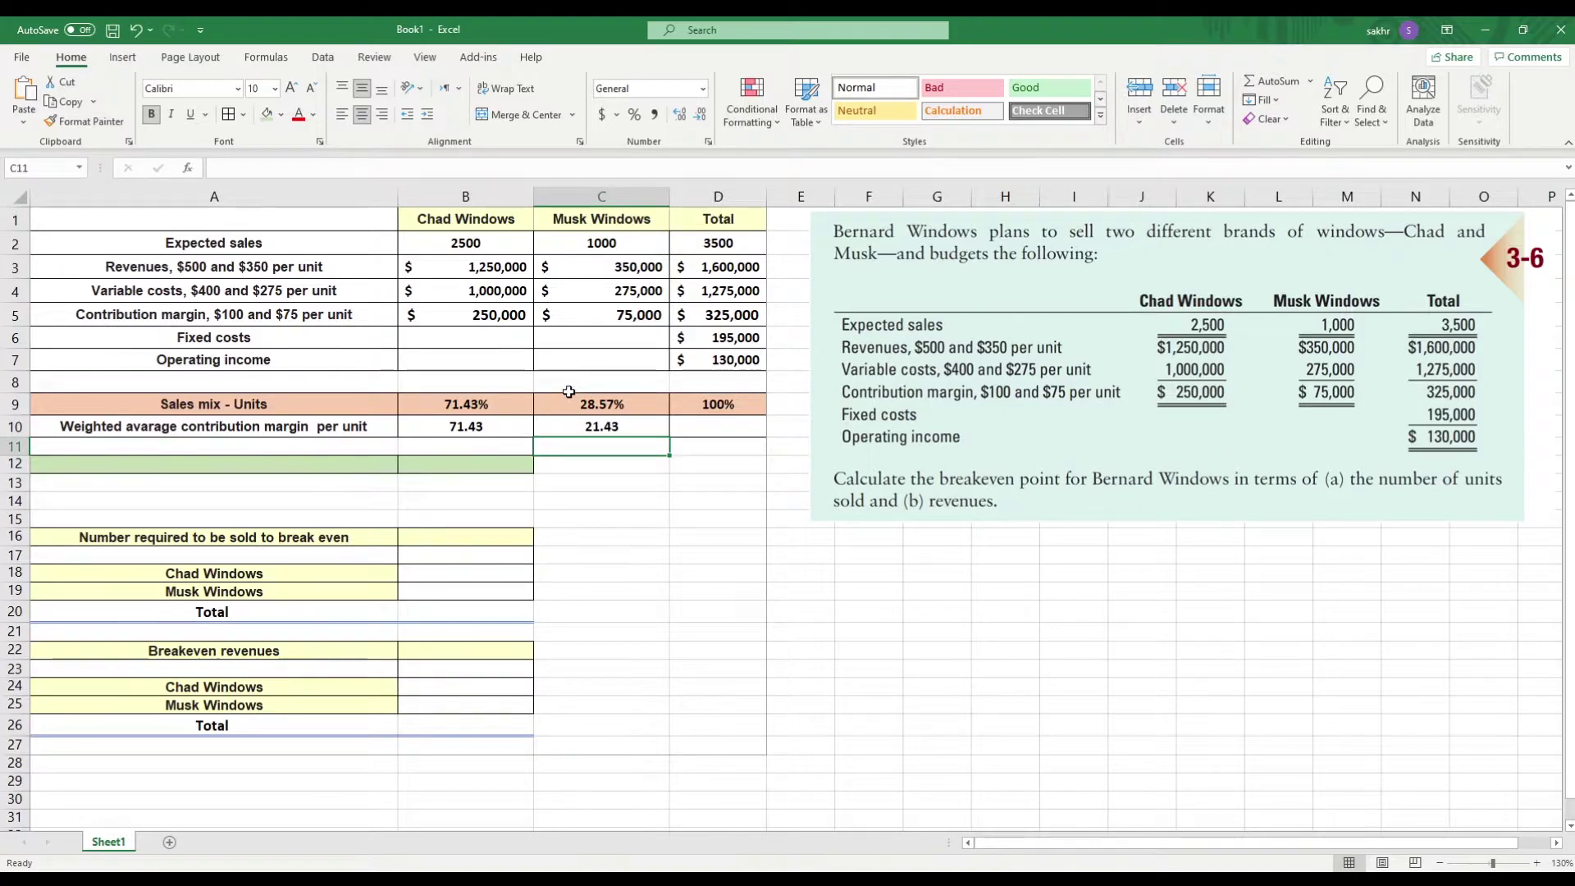
Total the weighted average contribution margin per unit in D10 by adding the Chad and Musk Windows amounts with =B10+C10.
left_click(710, 425)
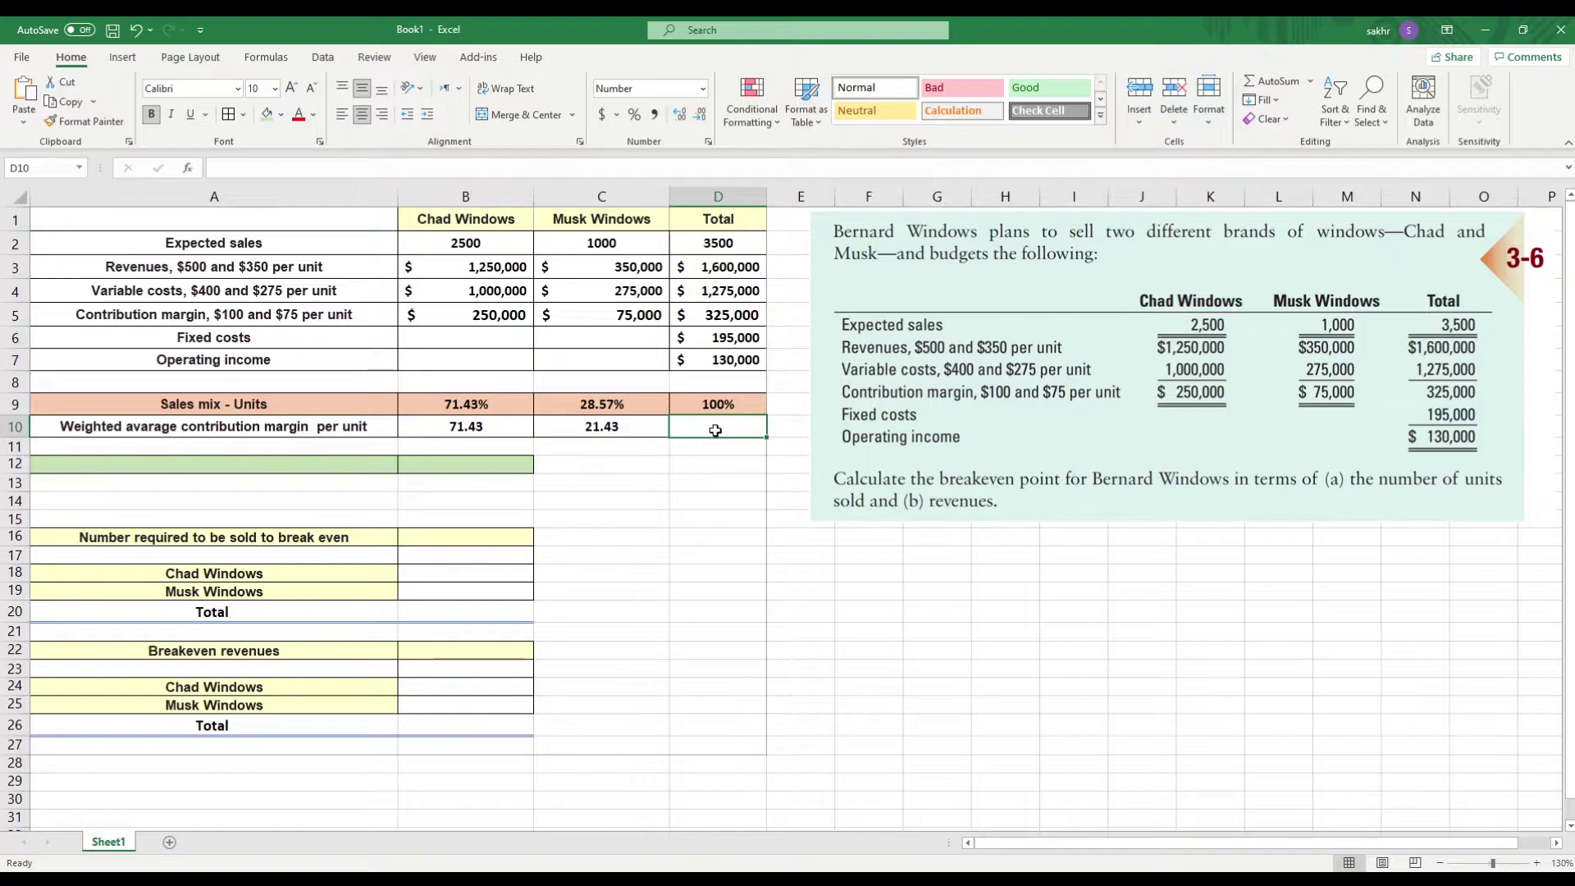
type("=")
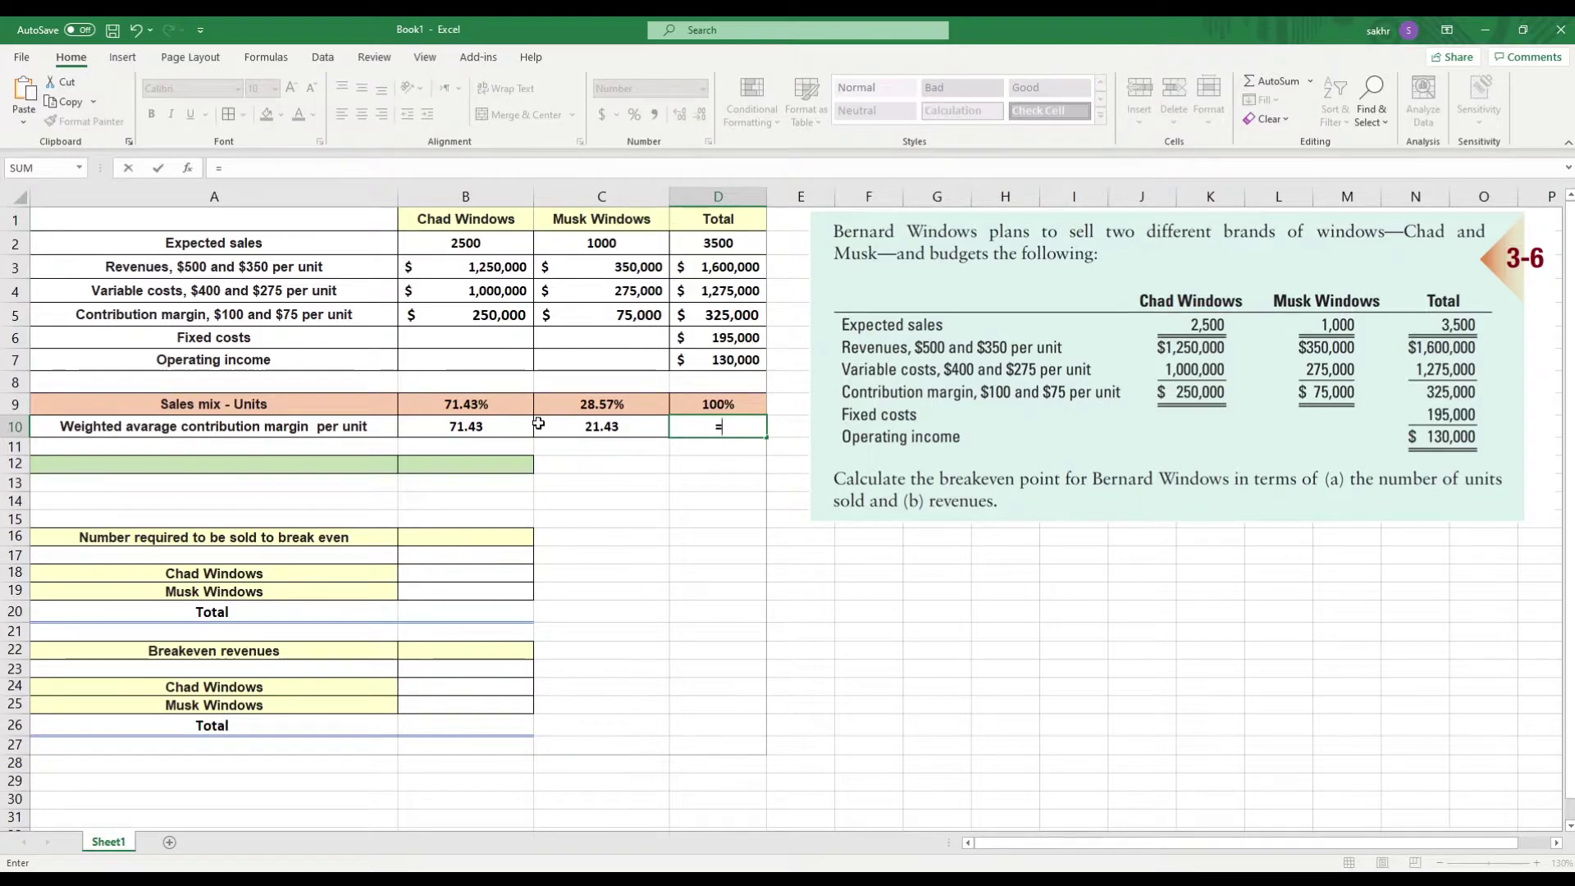
left_click(495, 434)
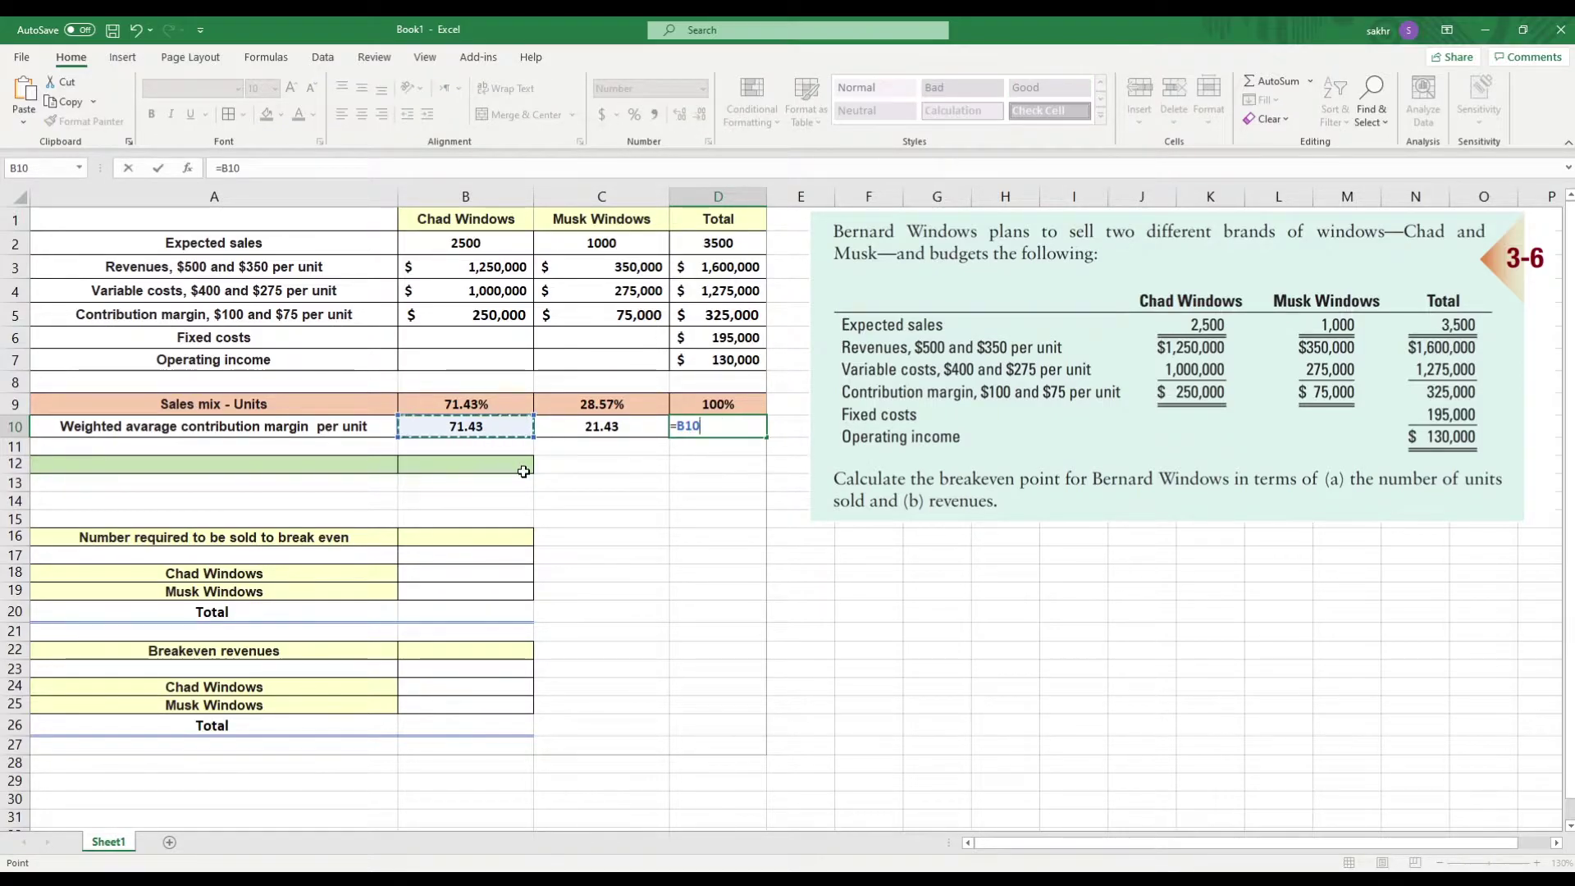
type("+")
left_click(594, 427)
key("Return")
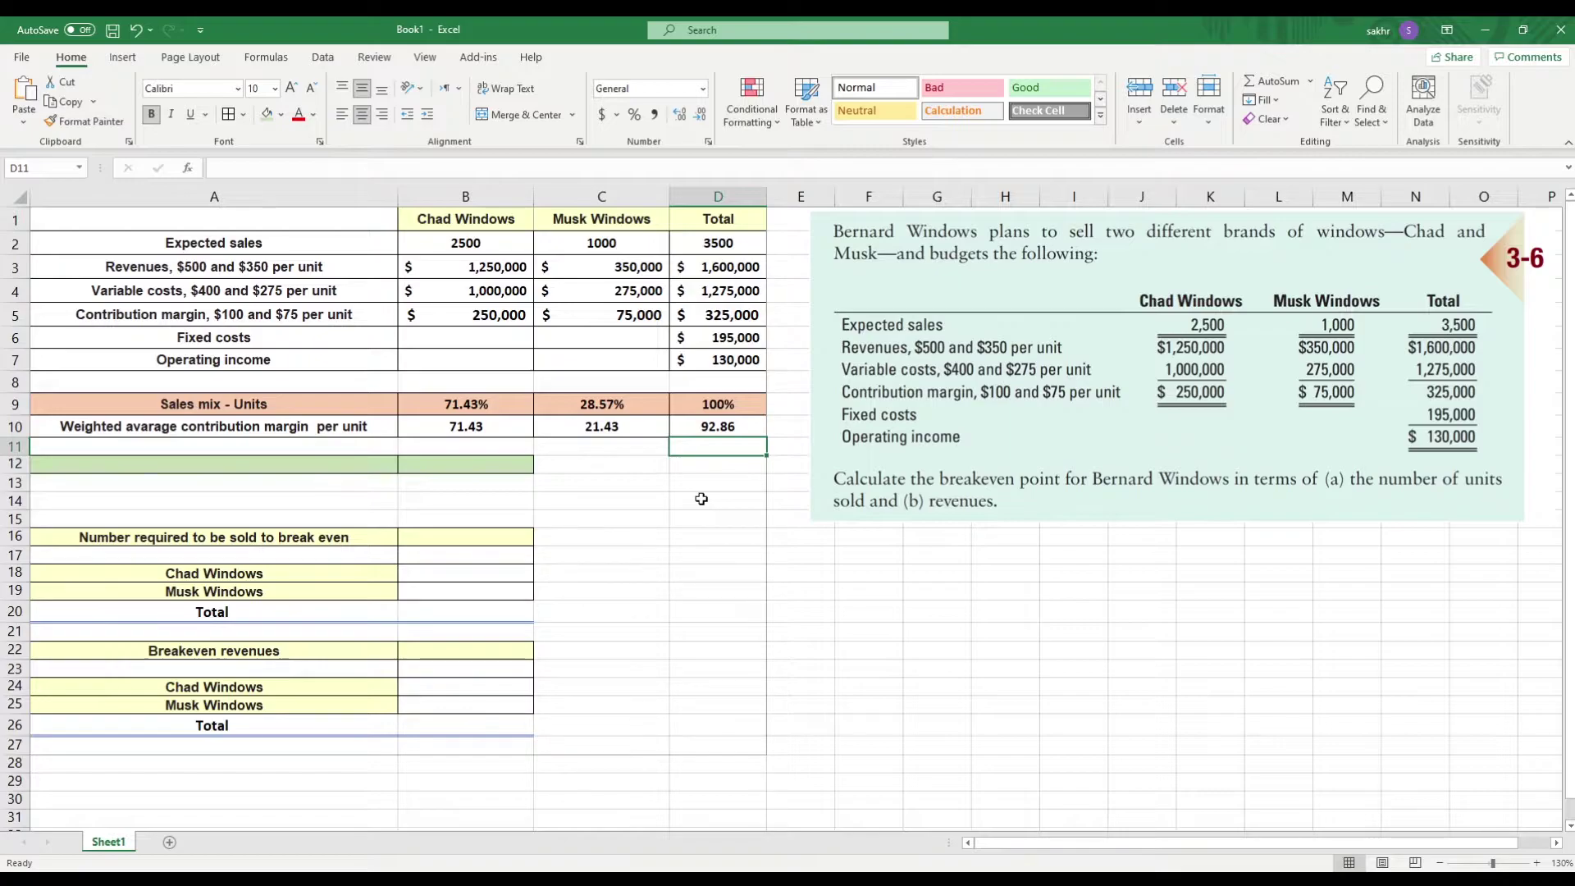
Calculate the number of units required to break even in B16 by dividing fixed costs by the total weighted margin with =D6/D10.
left_click(494, 542)
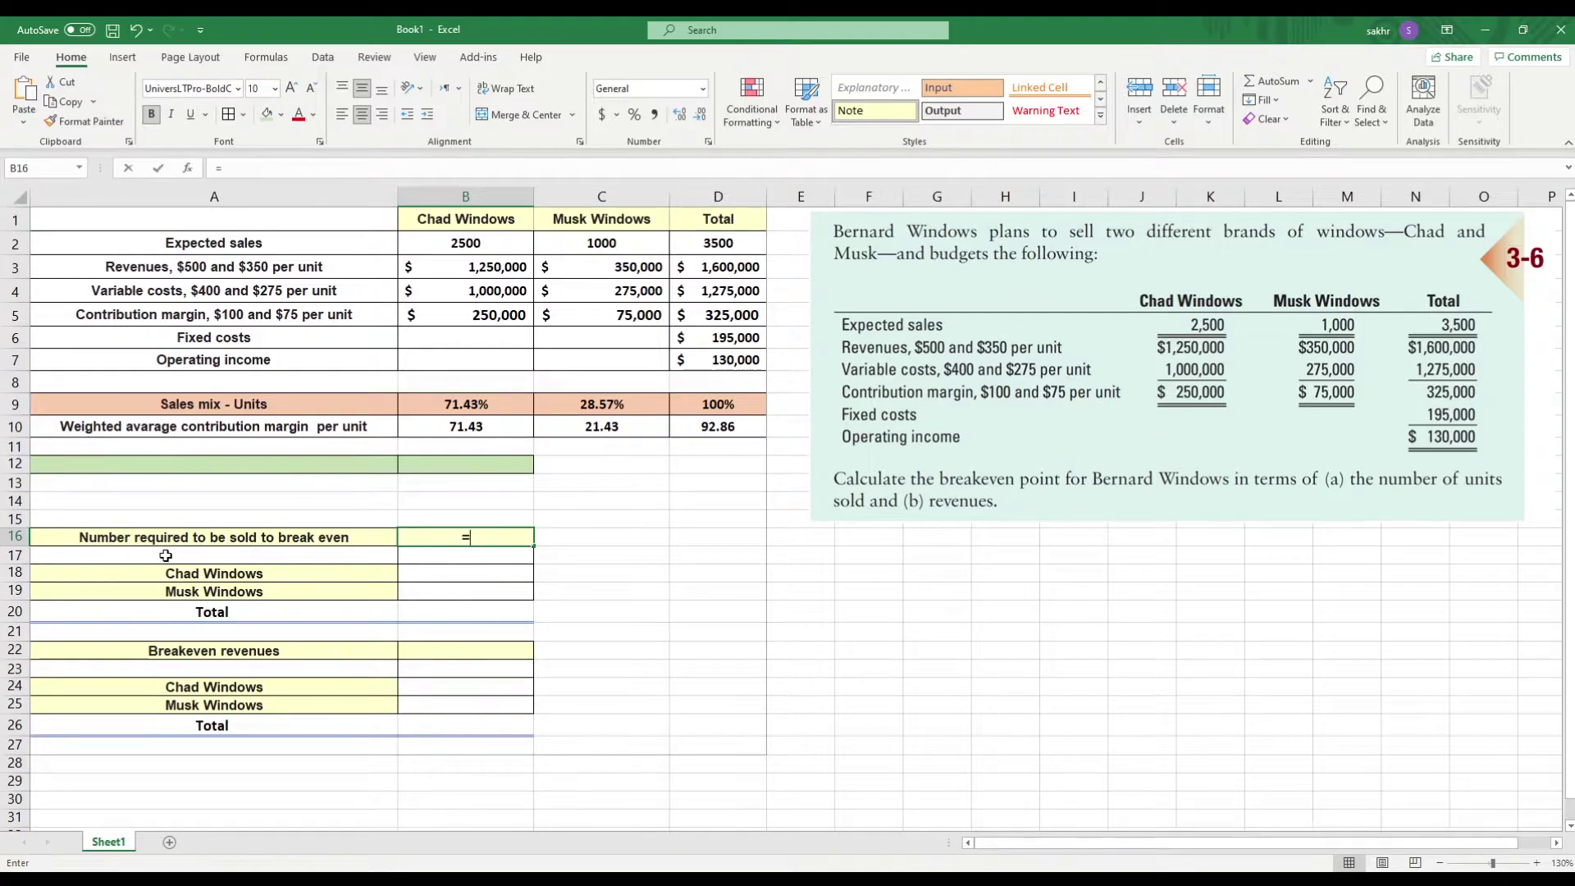
type("=")
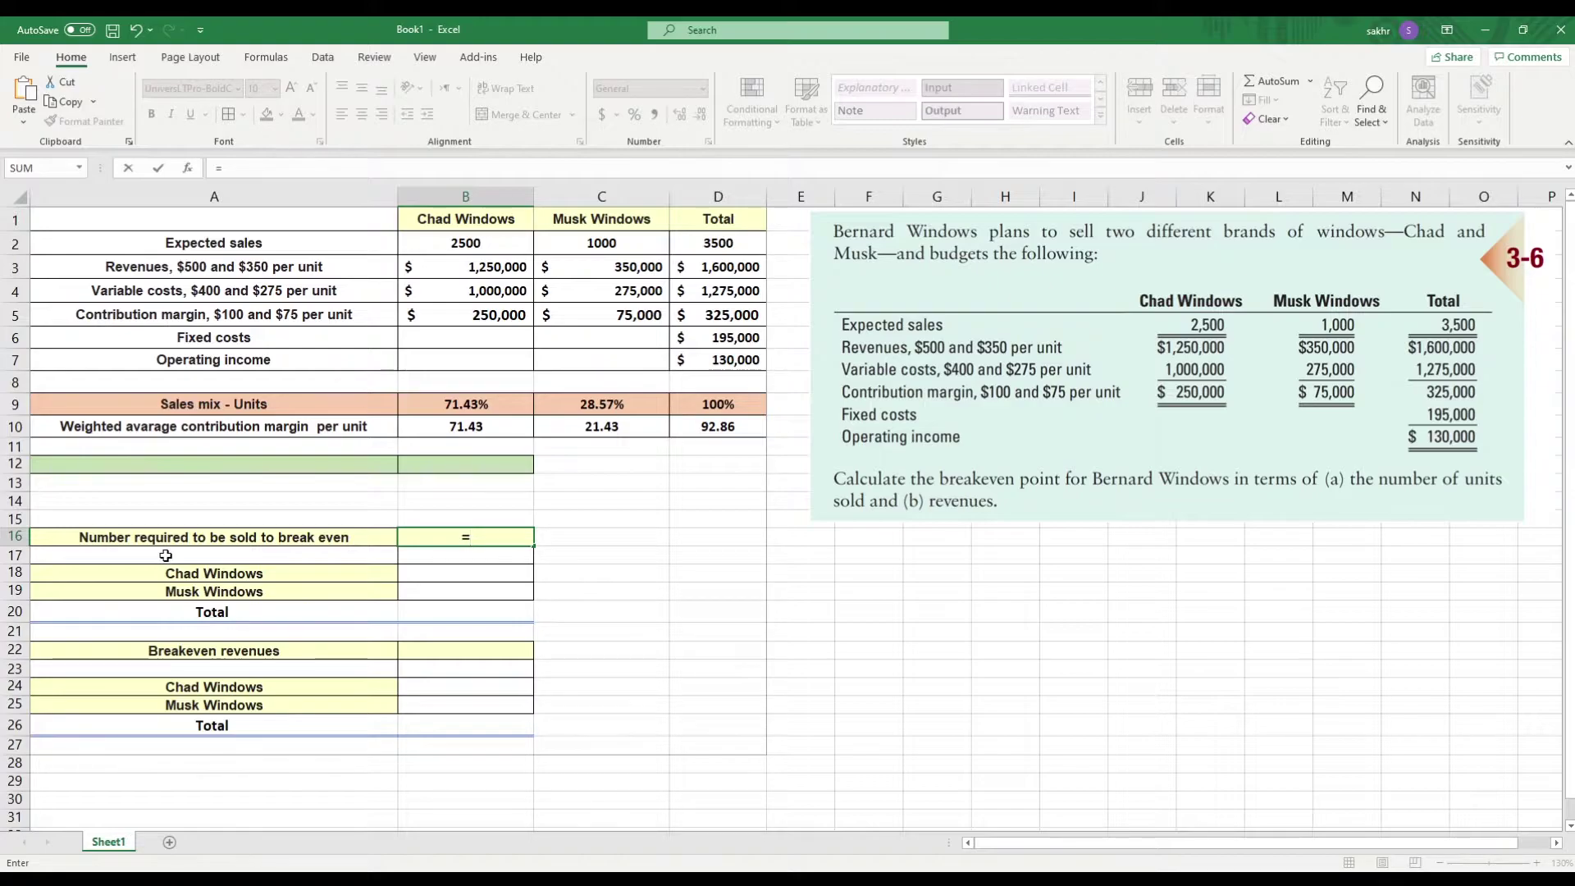
left_click(725, 343)
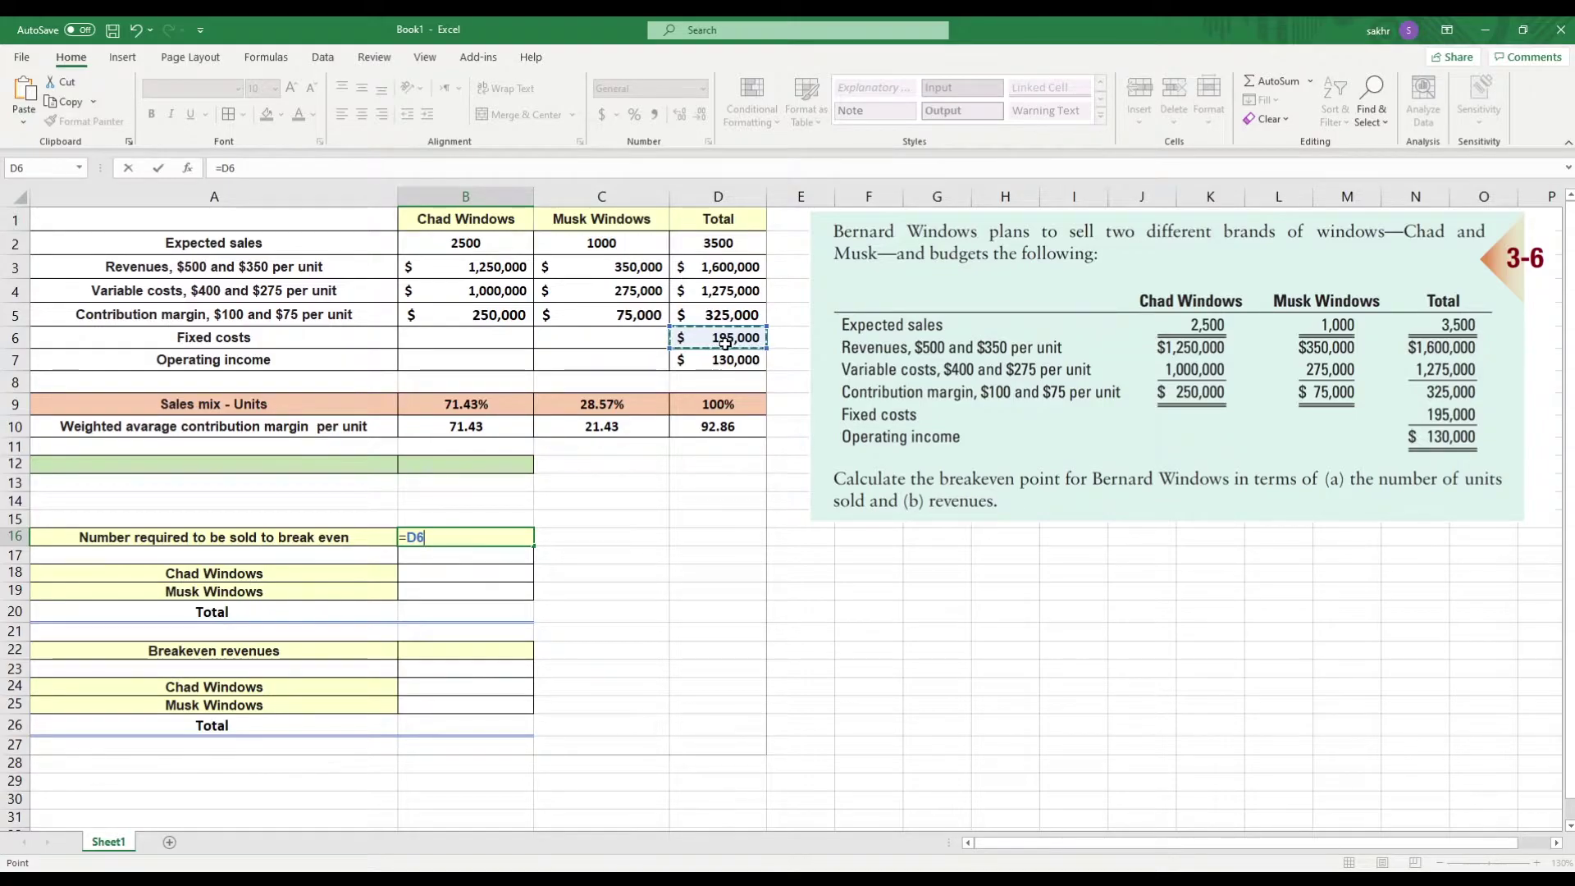
type("/")
left_click(712, 428)
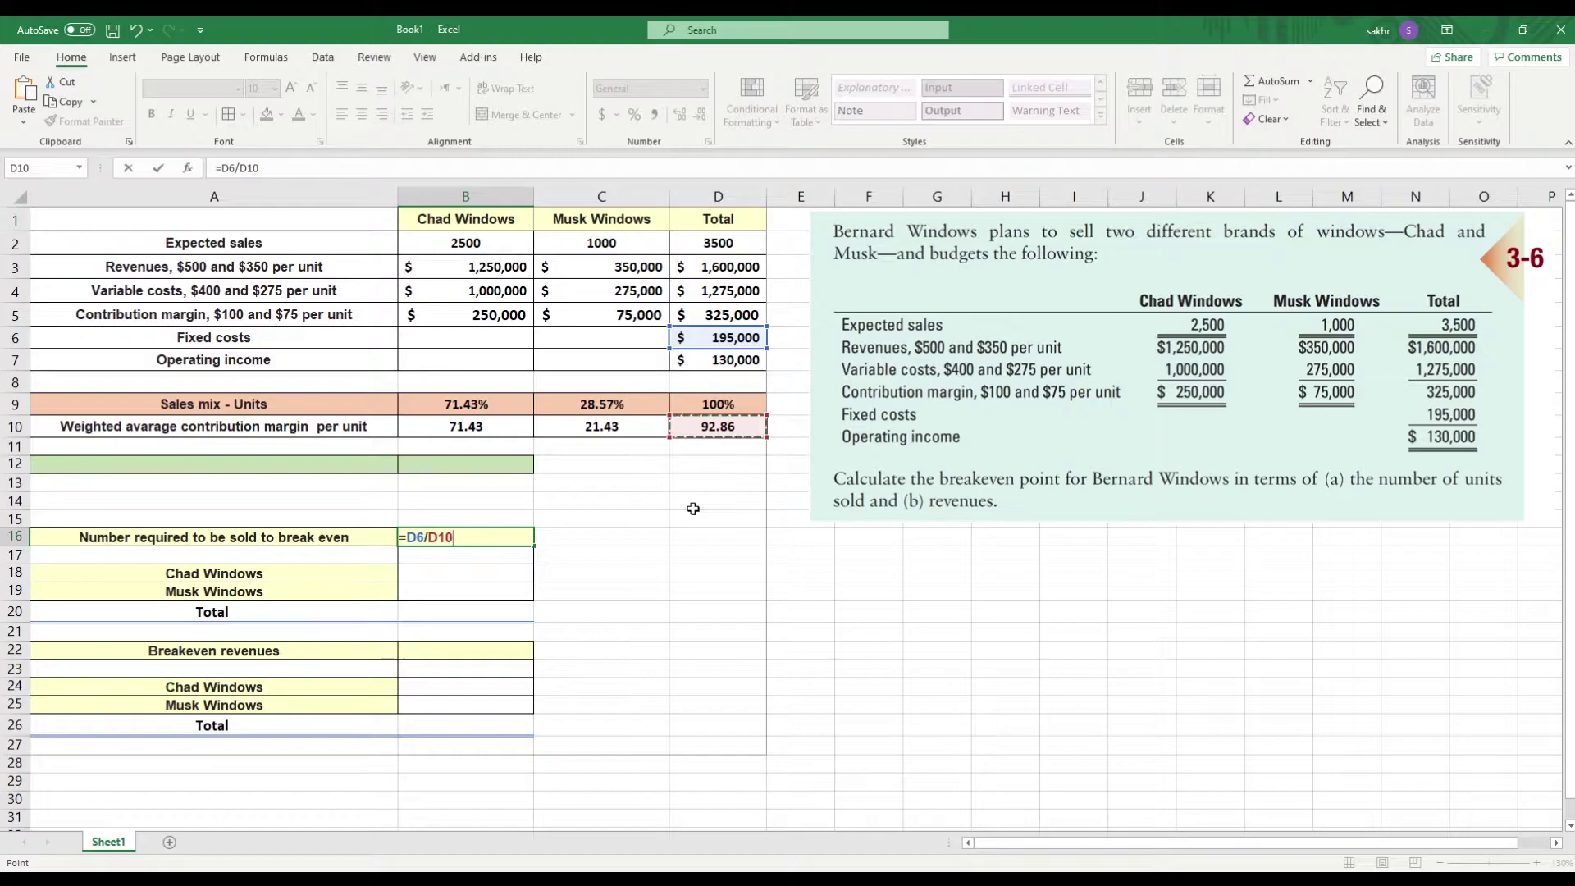
key("Return")
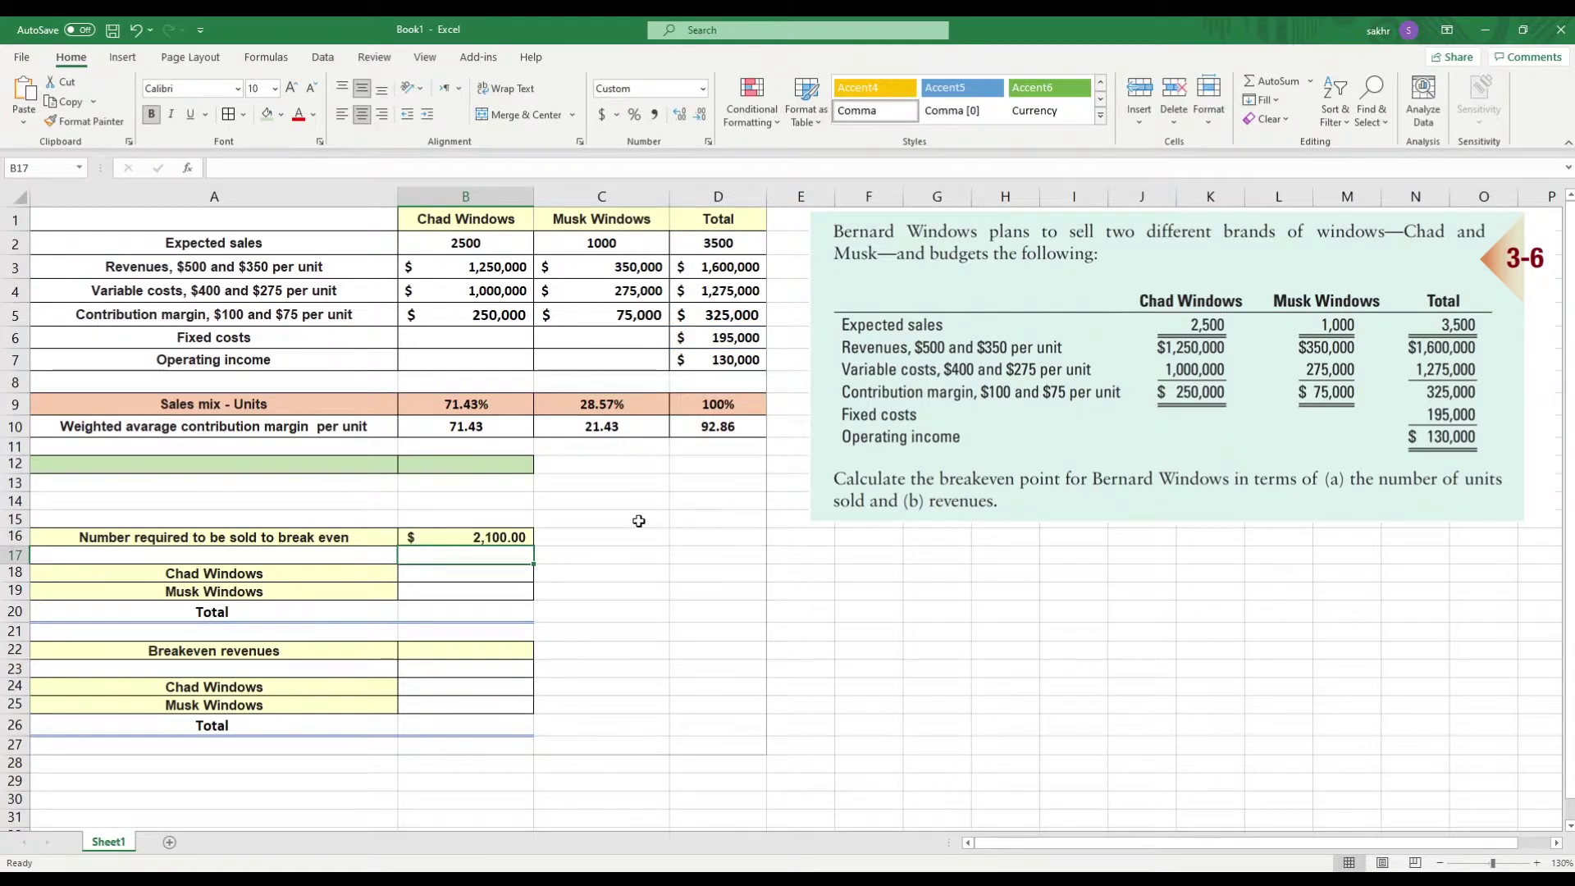
Format the breakeven units in B16 in comma style without a currency symbol or decimal places.
left_click(484, 540)
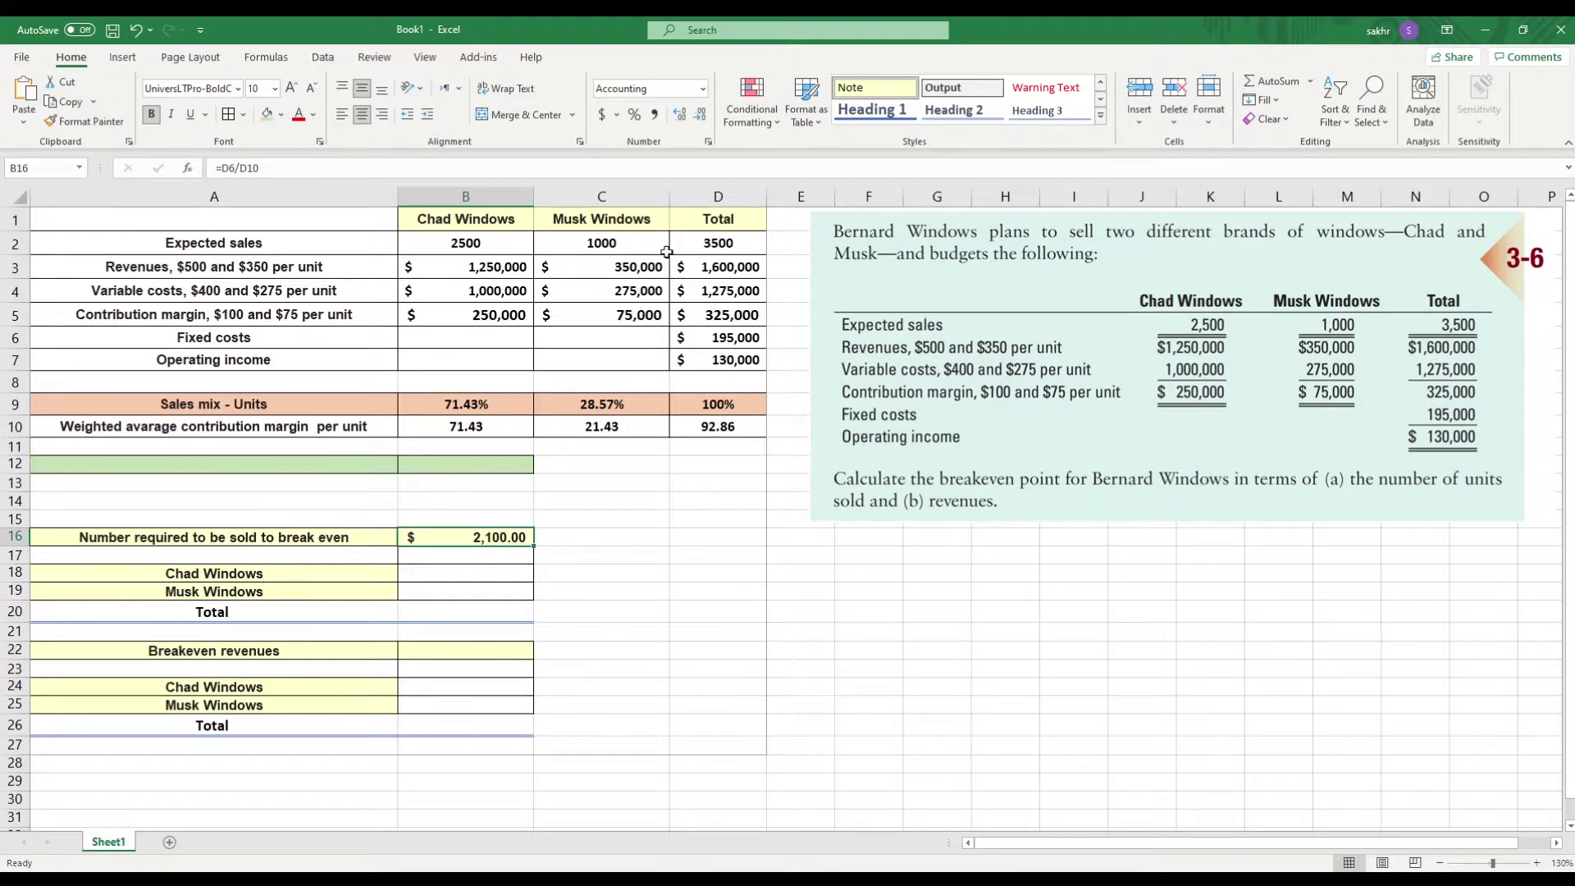
left_click(655, 115)
left_click(700, 115)
left_click(700, 115)
left_click(466, 605)
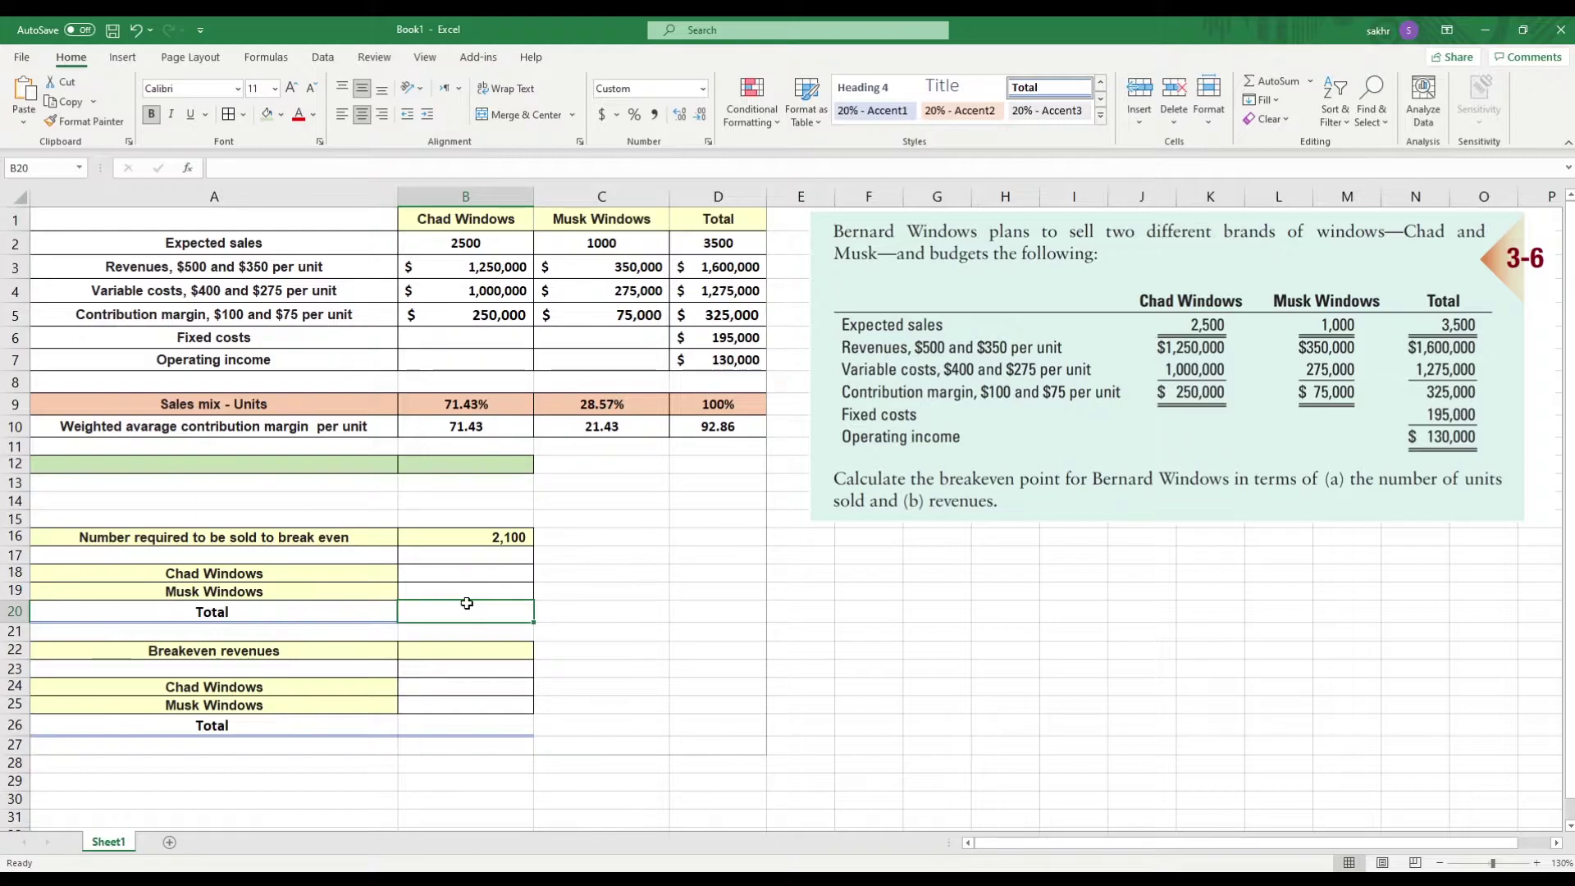
Calculate the Chad Windows breakeven units in B18 by multiplying the total breakeven units by its sales mix with =B16*B9.
left_click(463, 574)
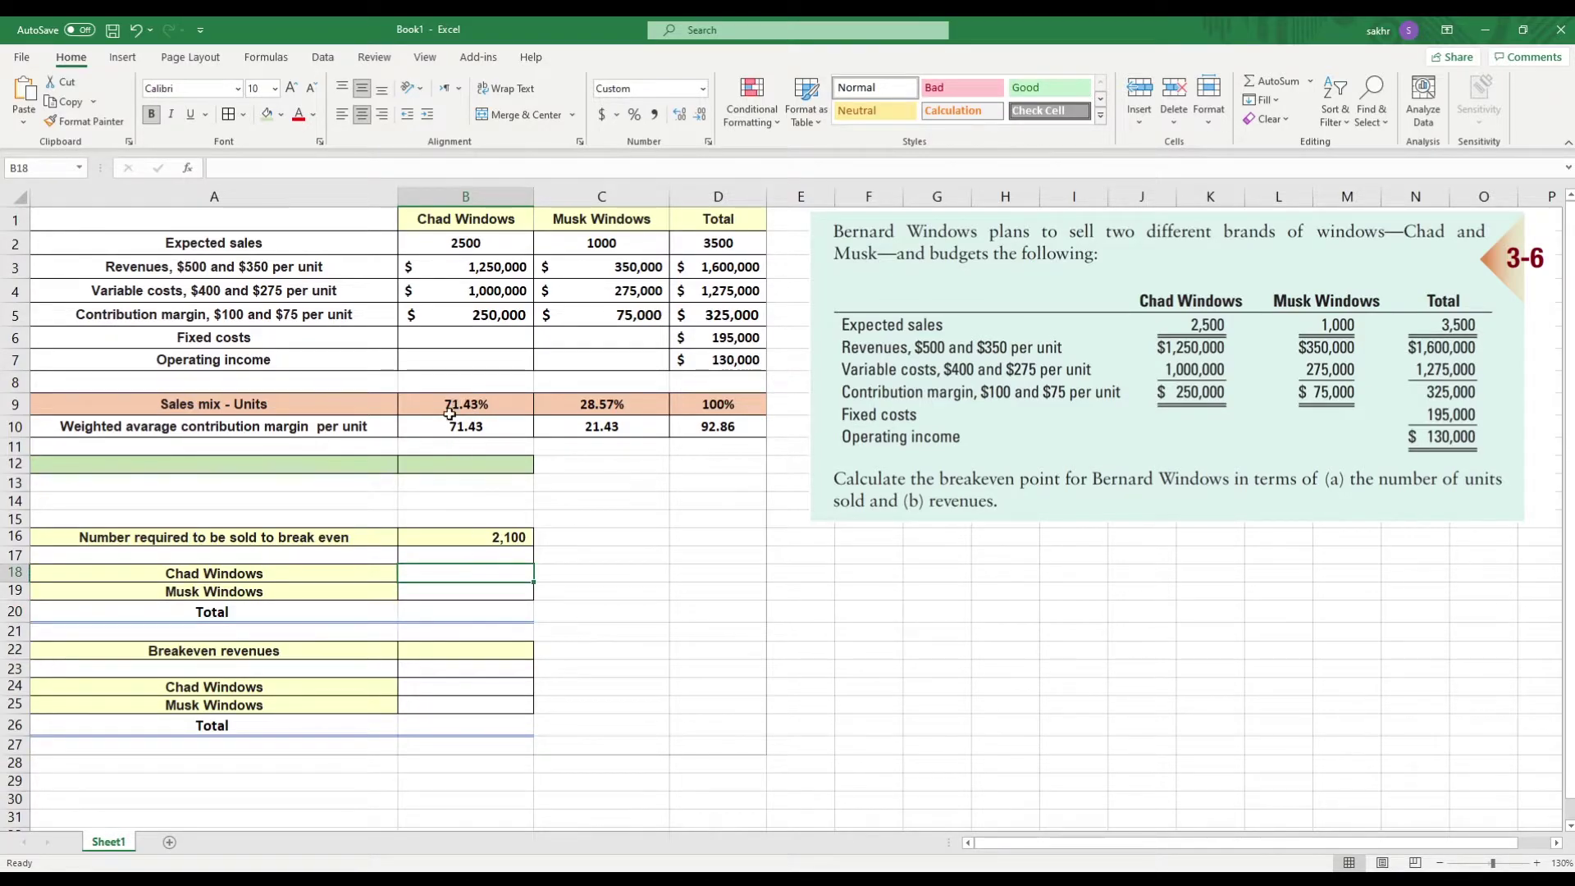
type("=")
left_click(481, 535)
type("*")
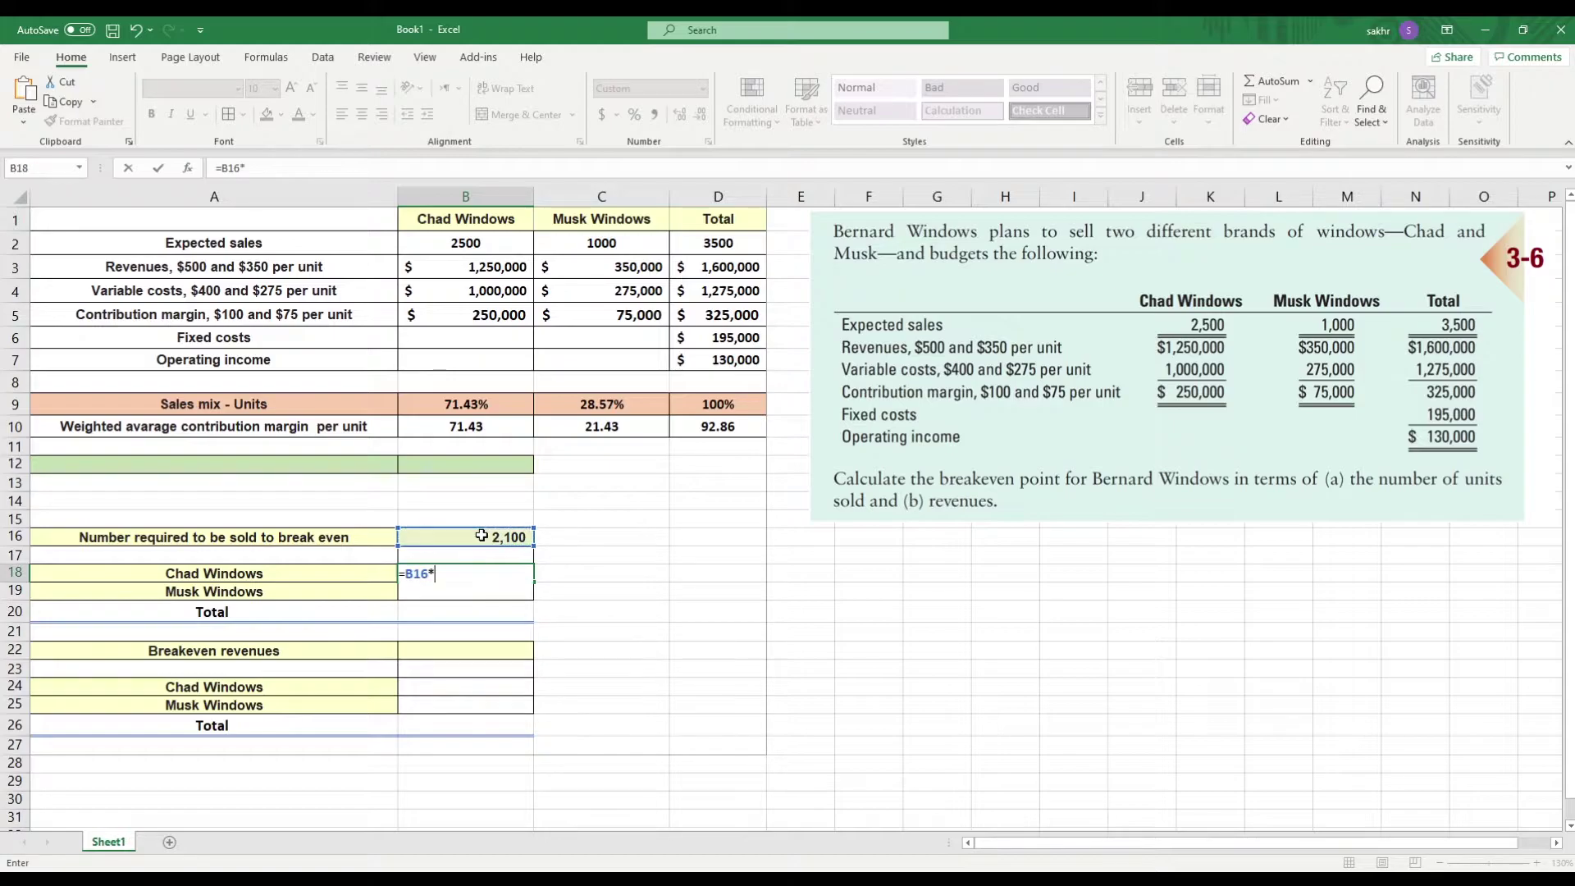
left_click(455, 405)
key("Return")
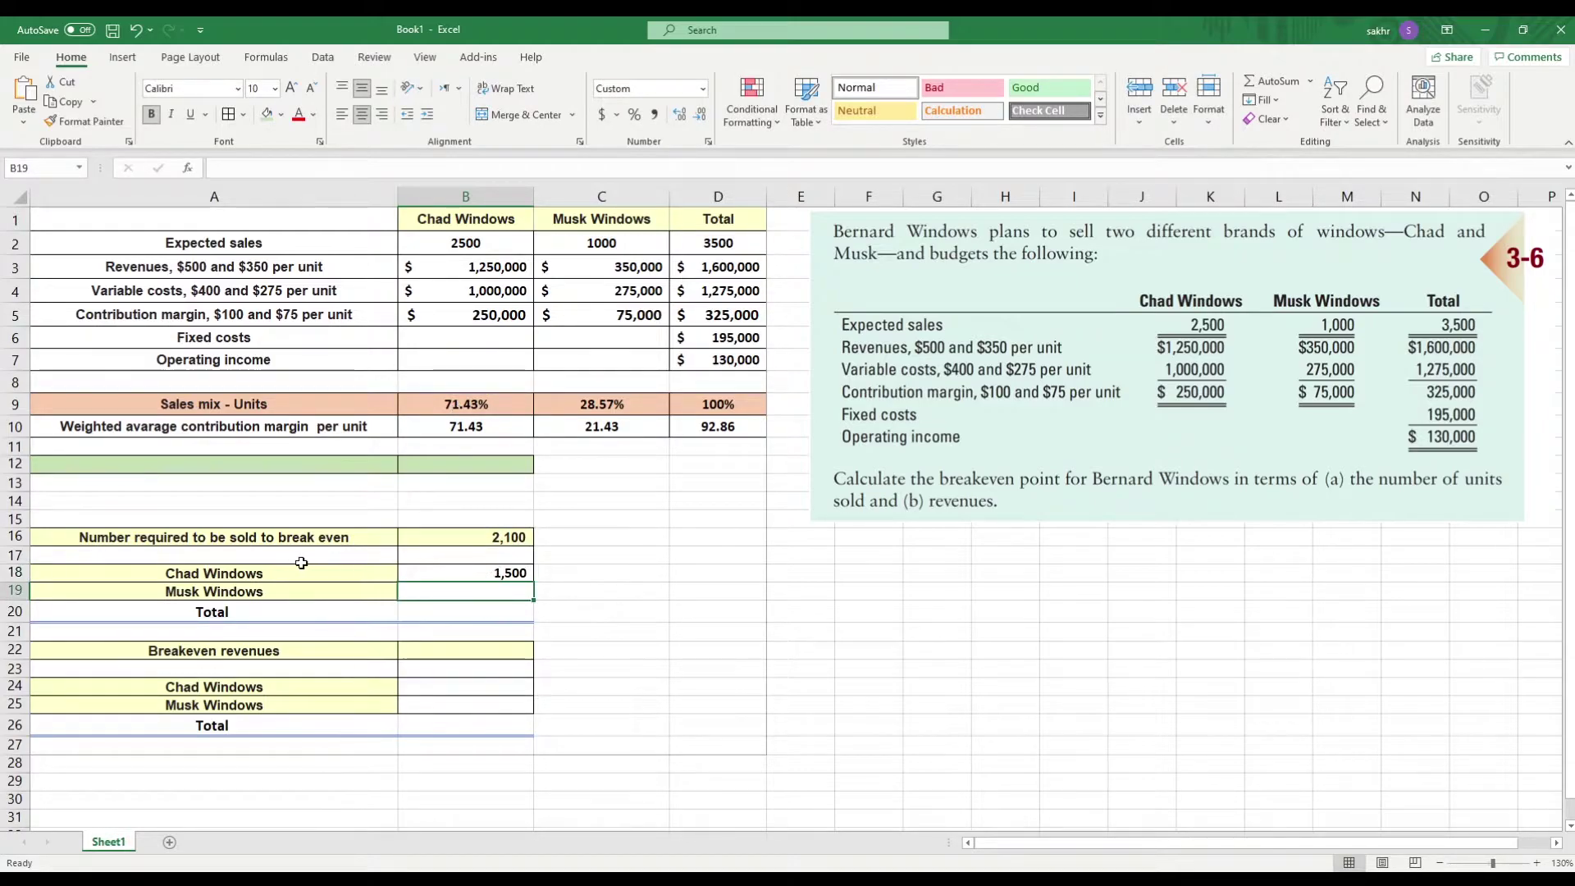
left_click(424, 572)
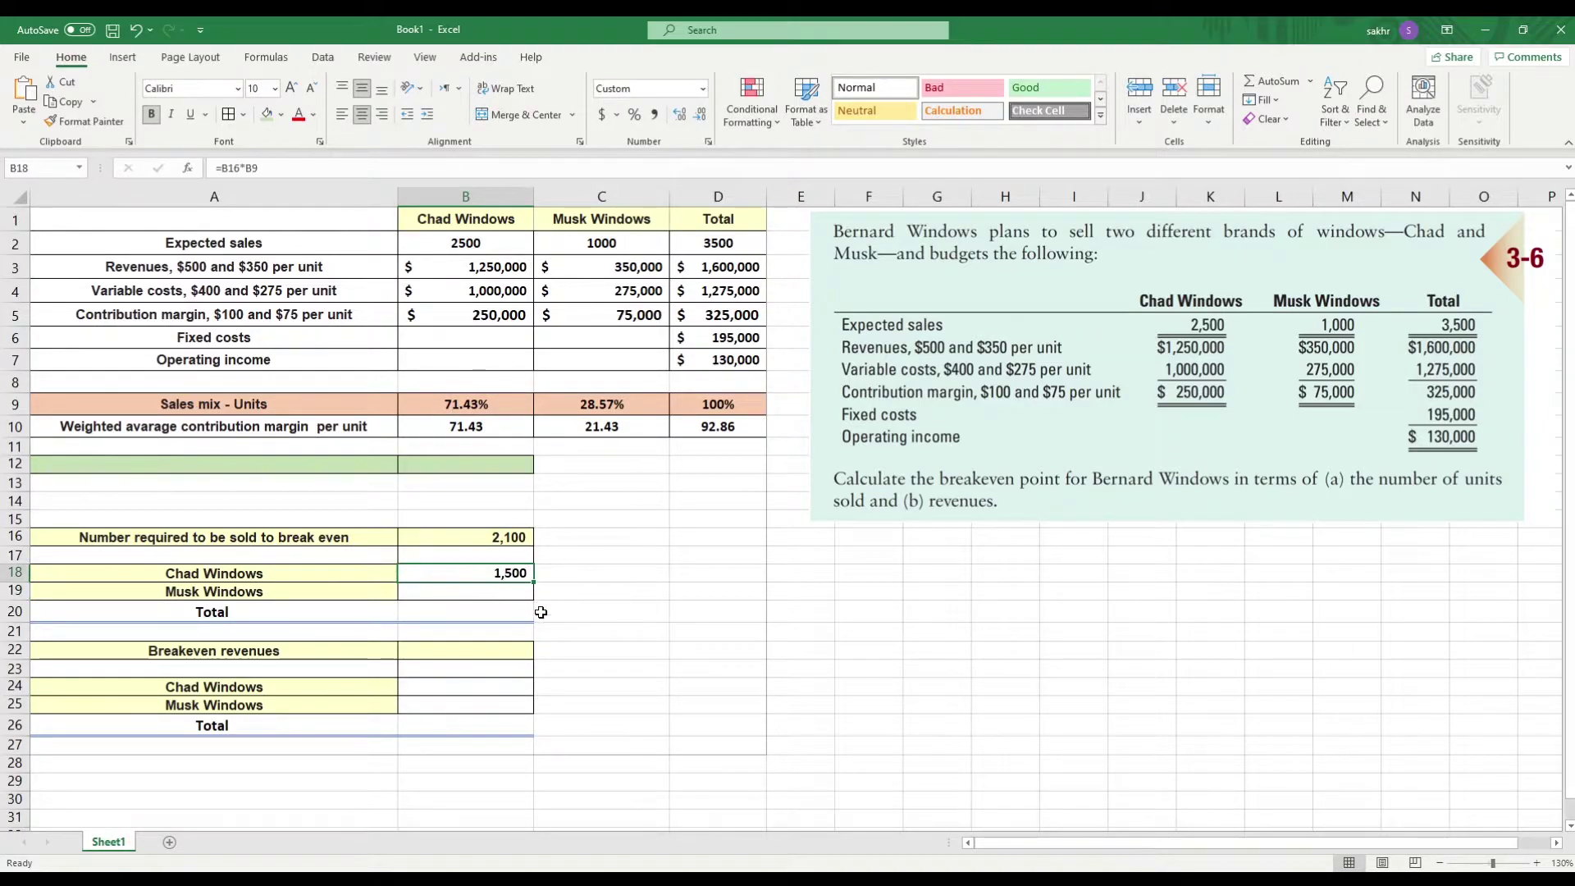
Calculate the Musk Windows breakeven units in B19 by multiplying the total breakeven units by its sales mix with =B16*C9.
left_click(494, 596)
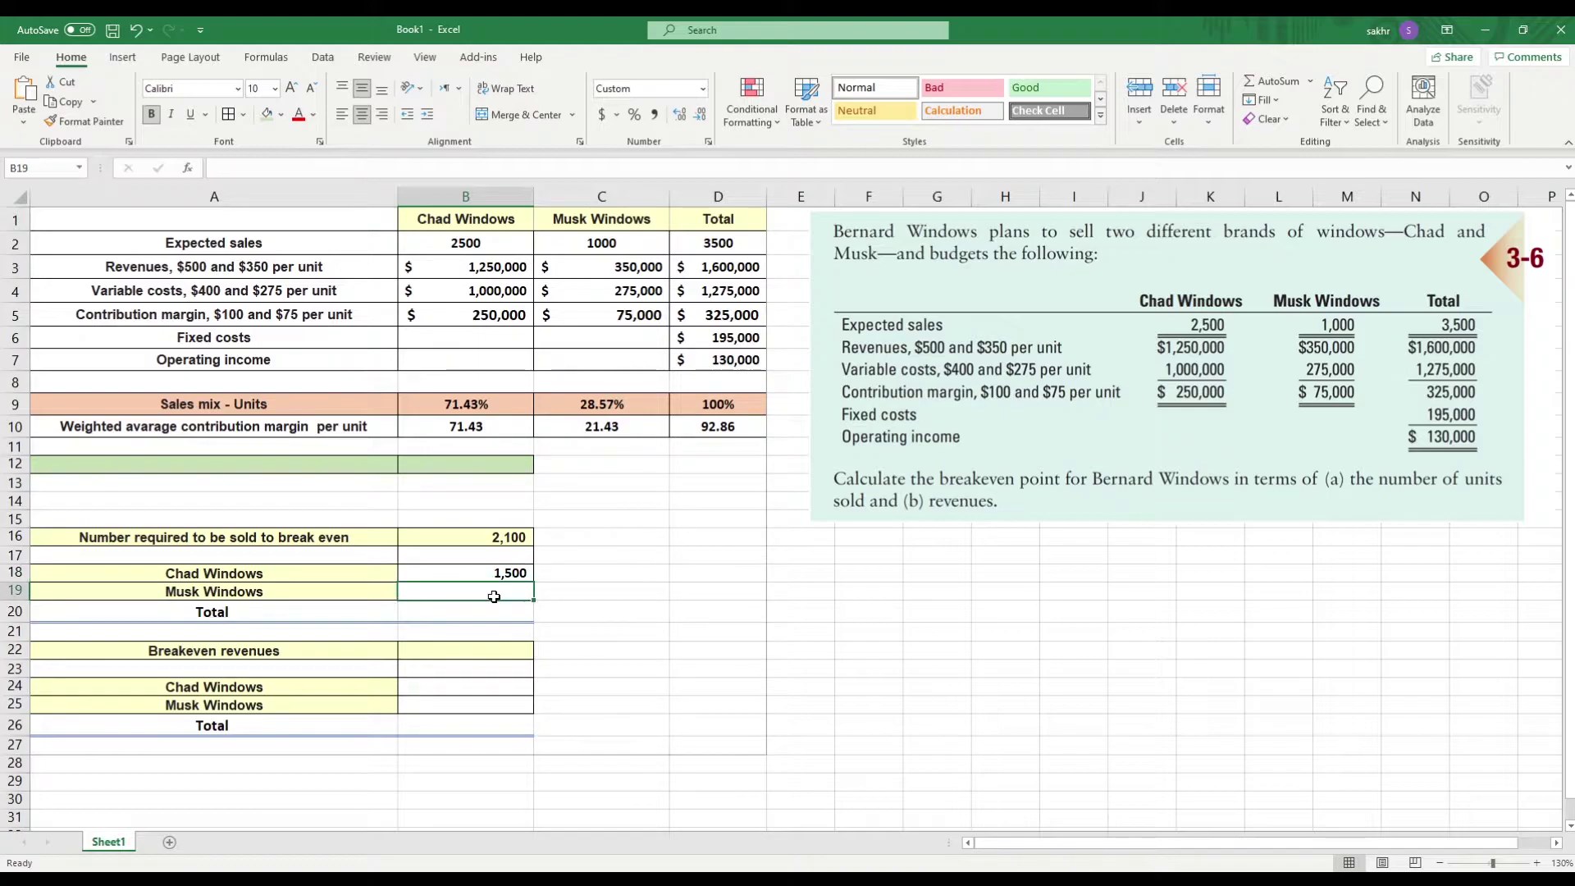
type("=")
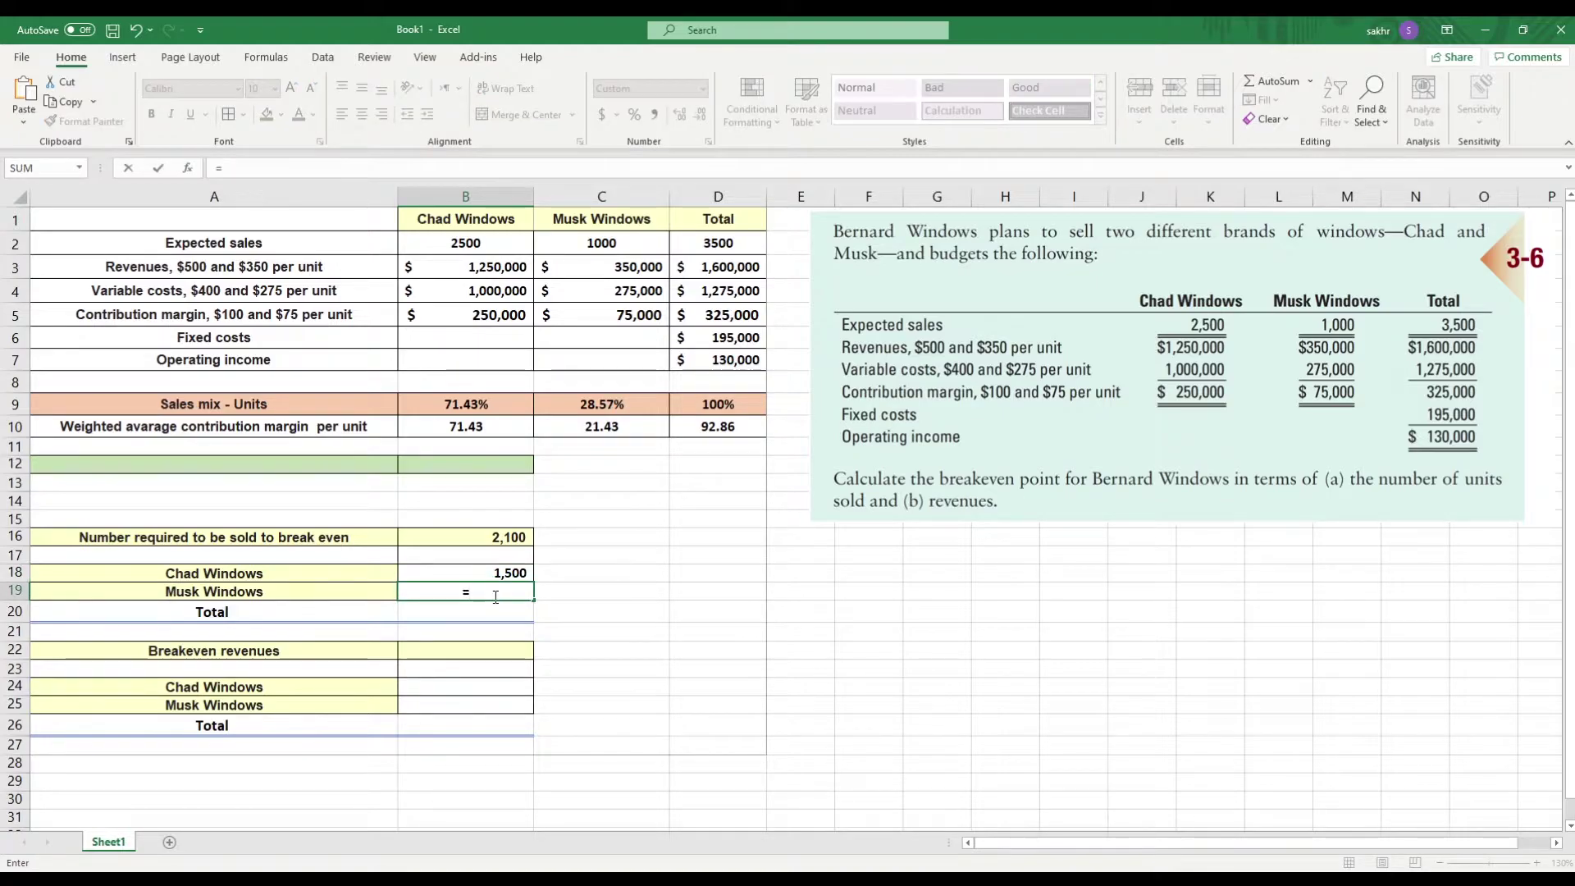
left_click(489, 540)
type("*")
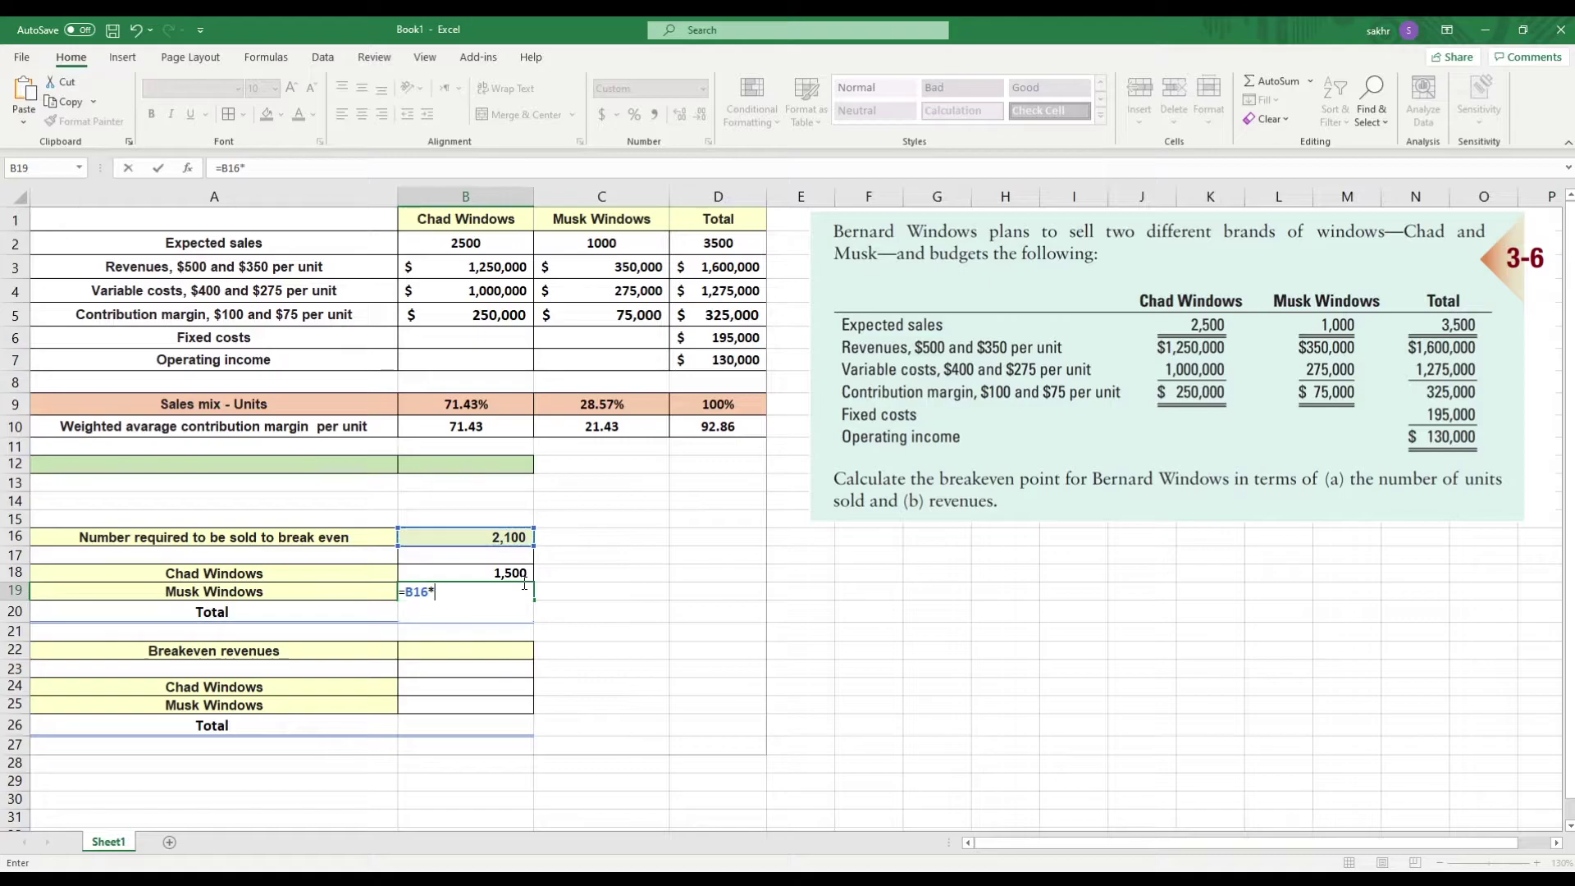
left_click(612, 402)
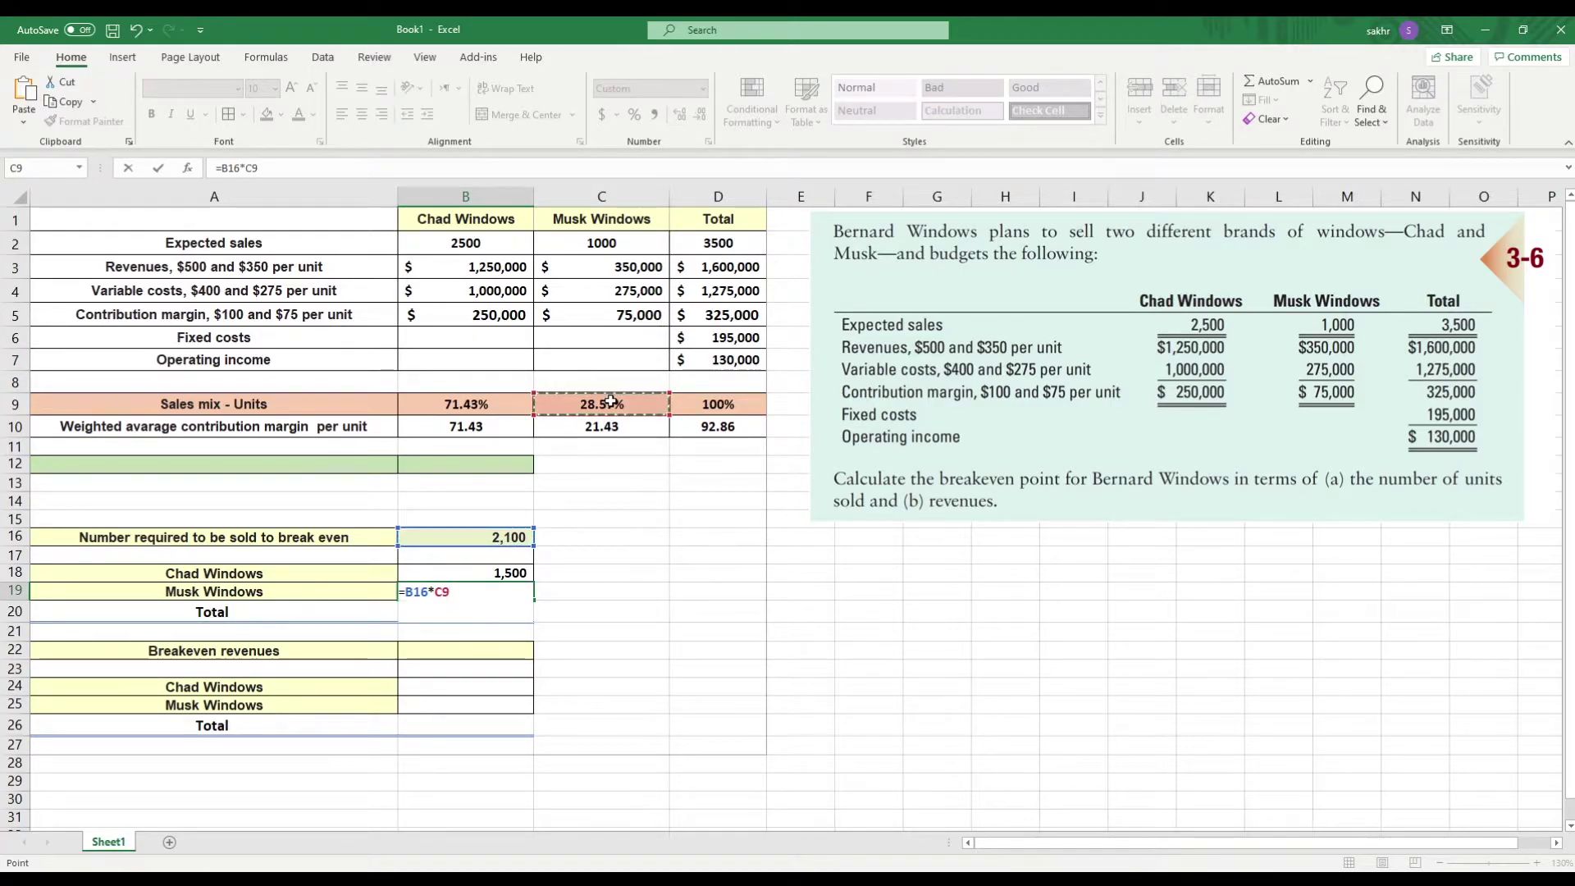
key("Return")
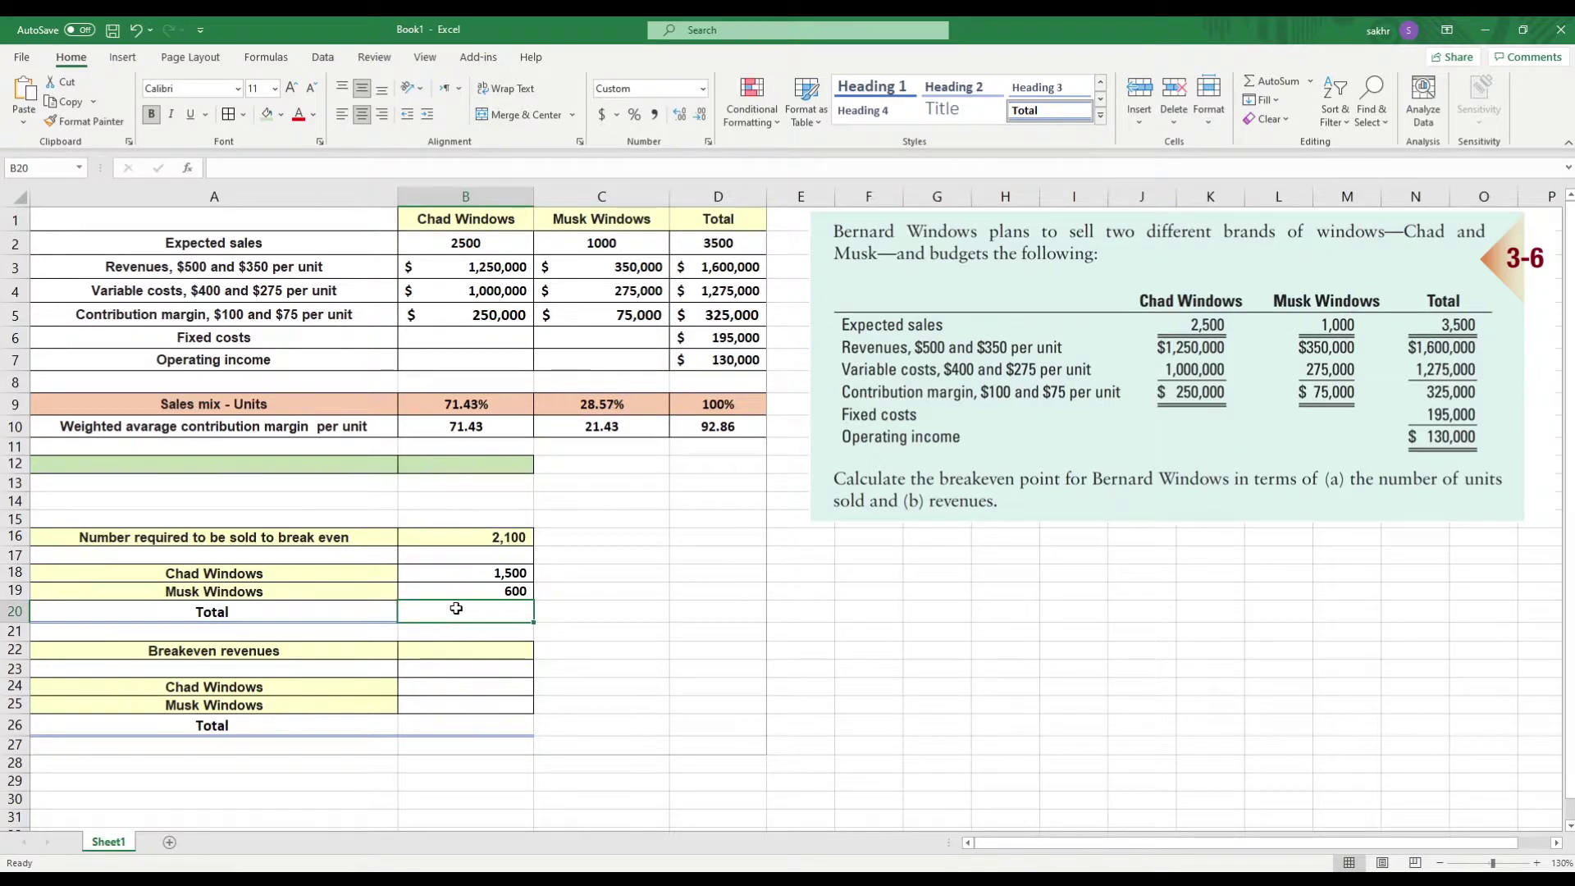
Total the breakeven units in B20 by adding the Chad Windows units in B18 and the Musk Windows units in B19.
type("=")
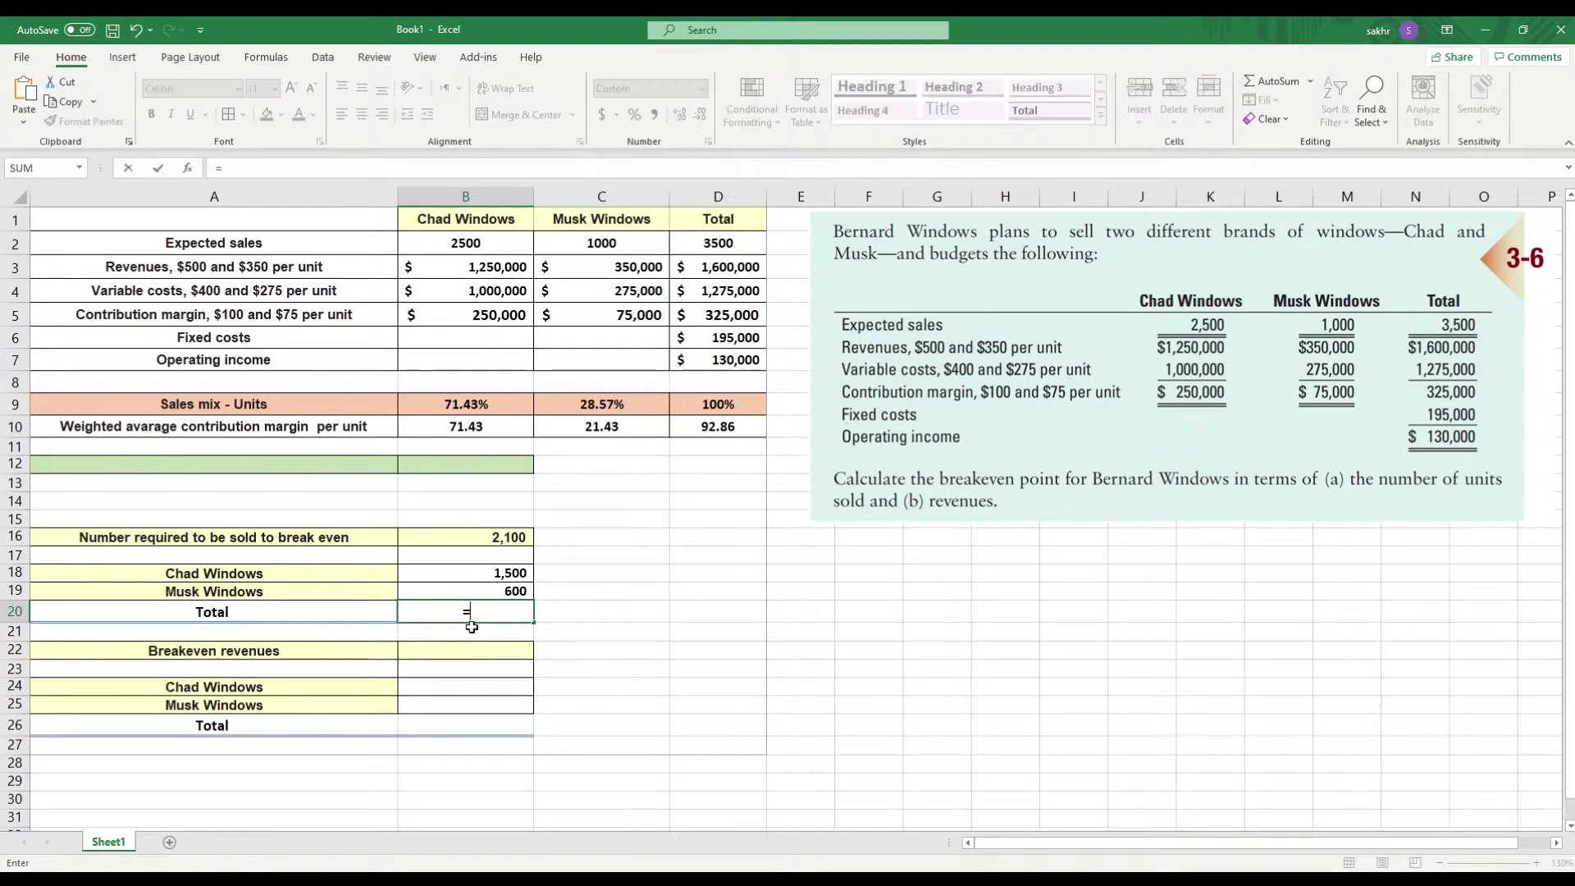
type("+")
left_click(495, 591)
key("Return")
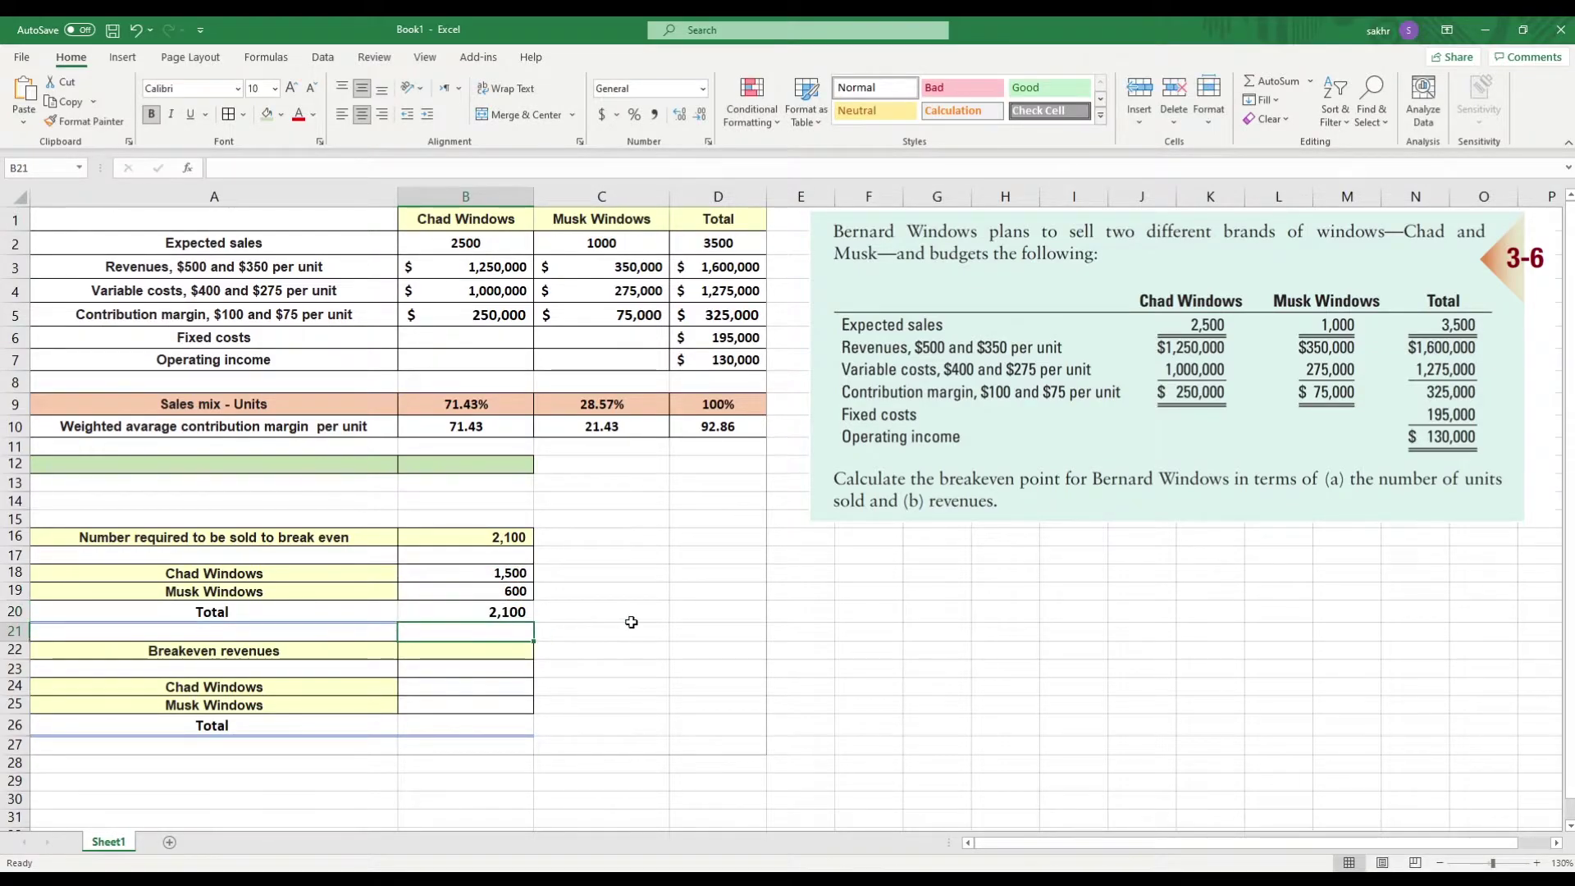
left_click(331, 604)
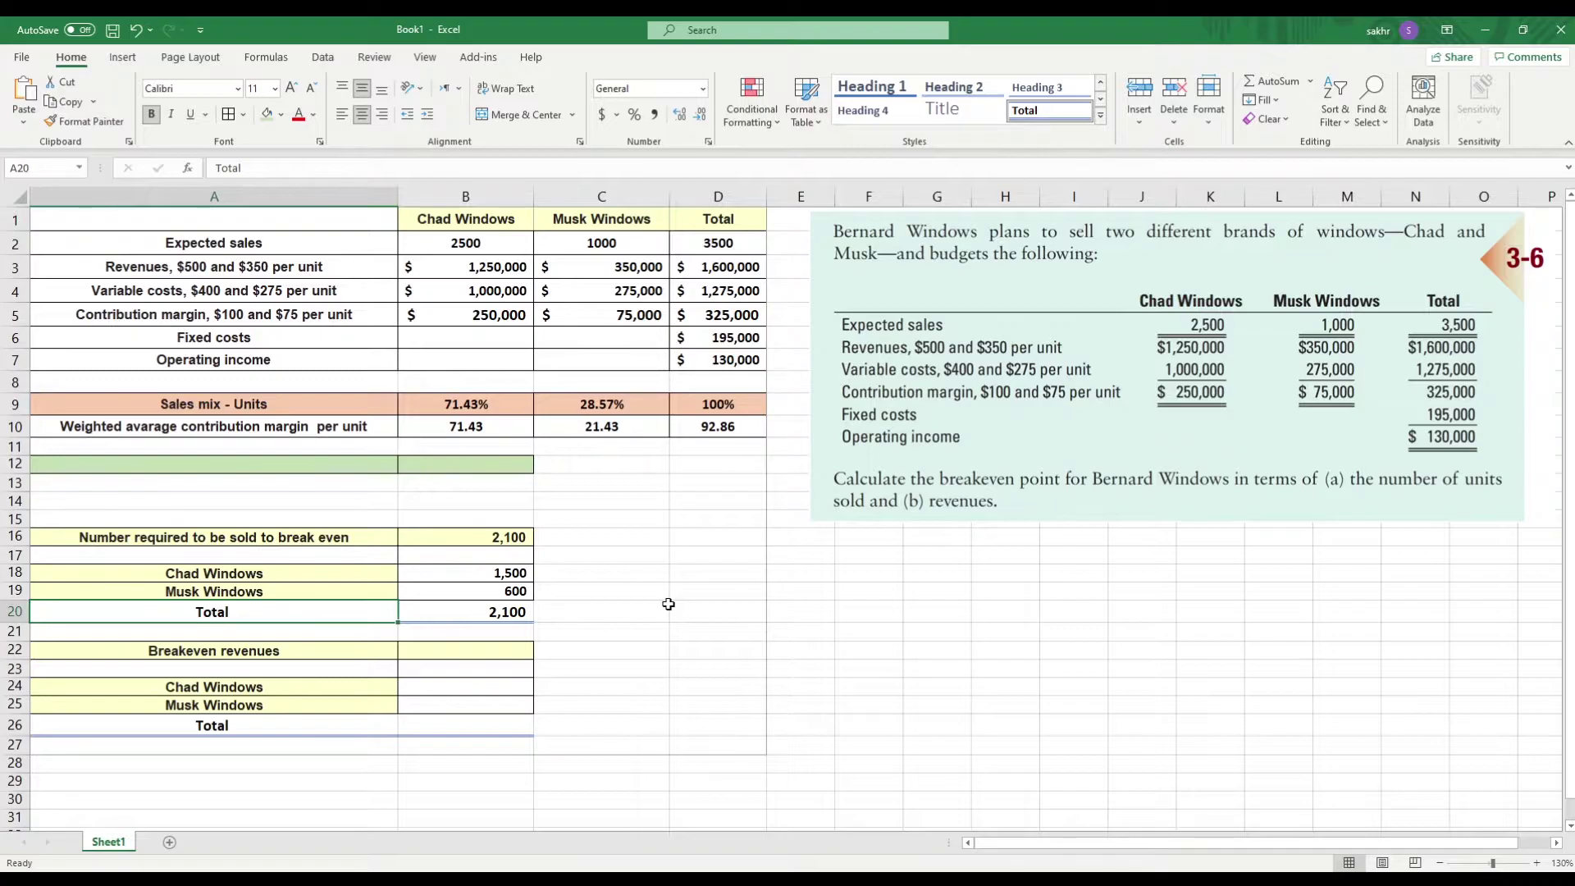
Copy the text "Weighted avarage contribution margin" from the label in A10 into cell A12.
left_click(503, 654)
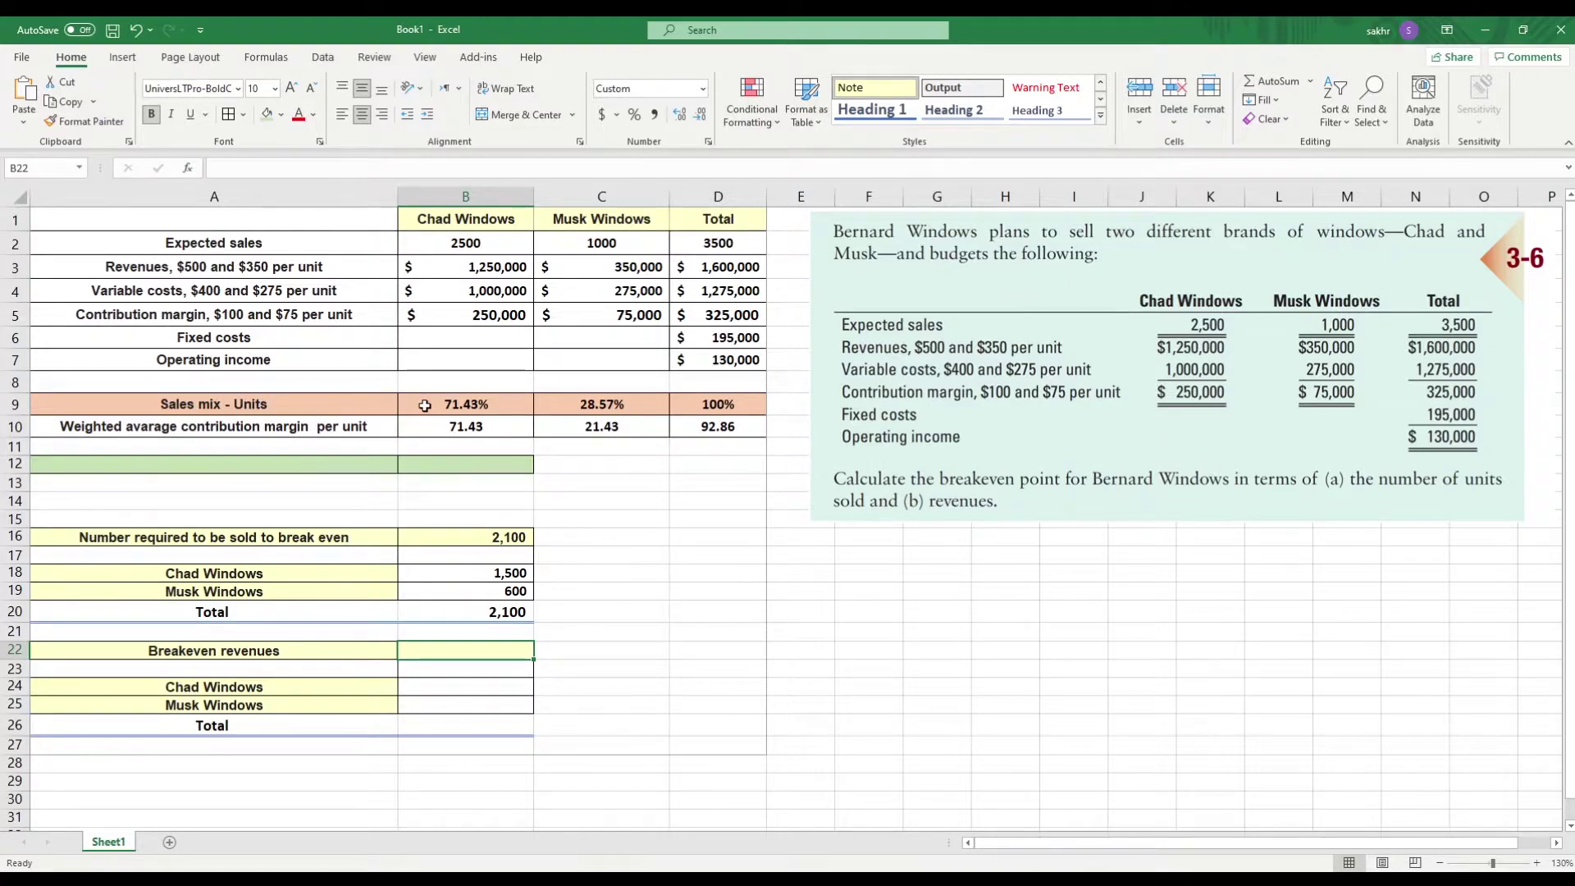
left_click(131, 457)
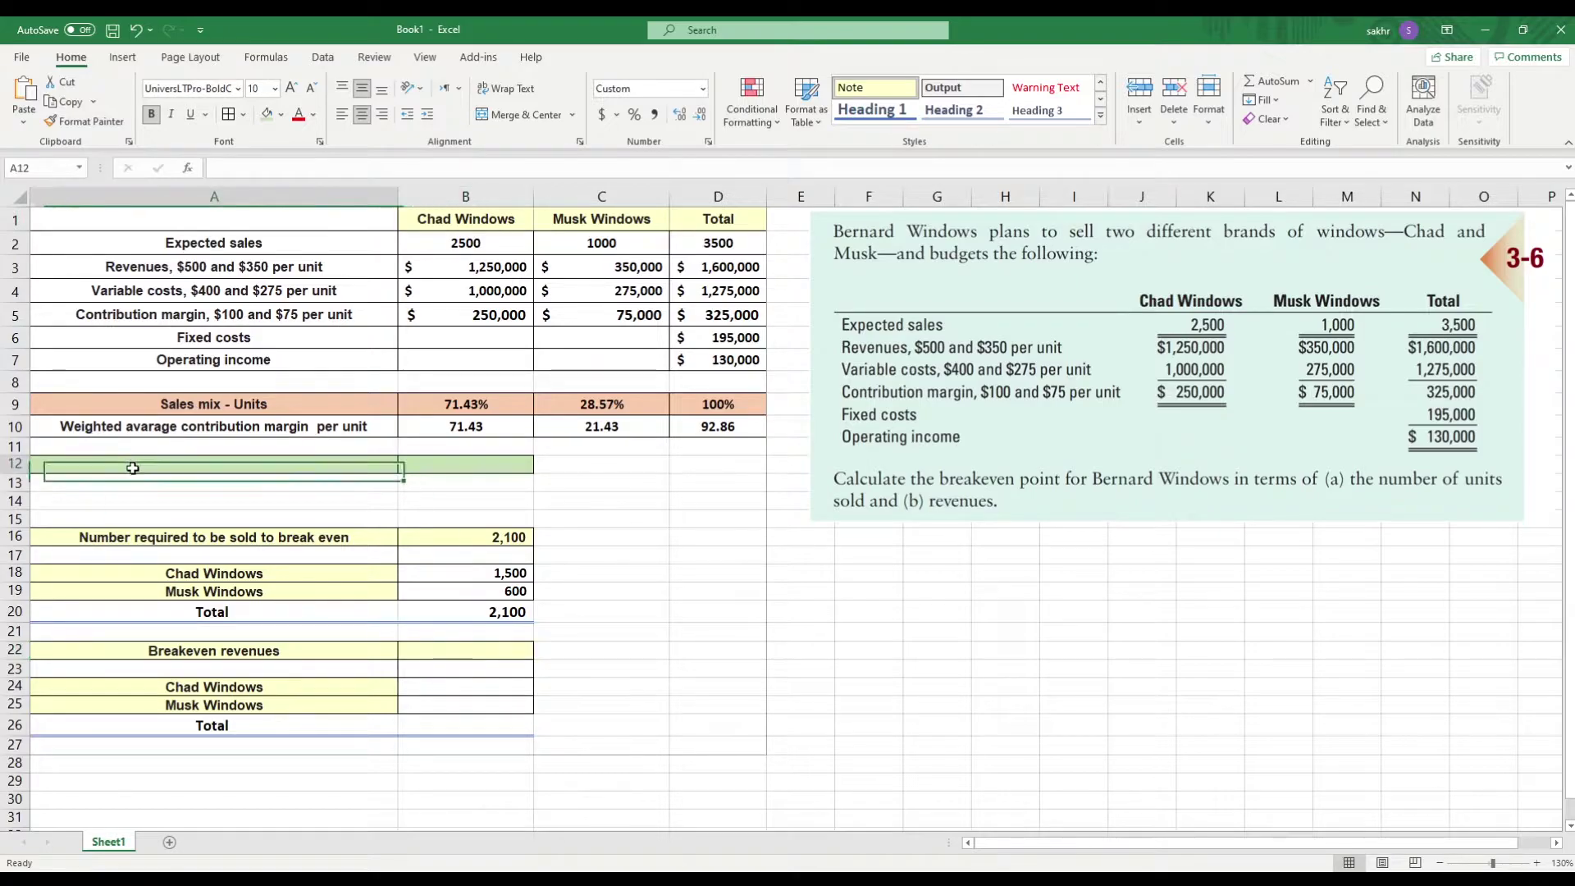
double_click(53, 430)
left_click_drag(72, 429, 303, 426)
key("ctrl+c")
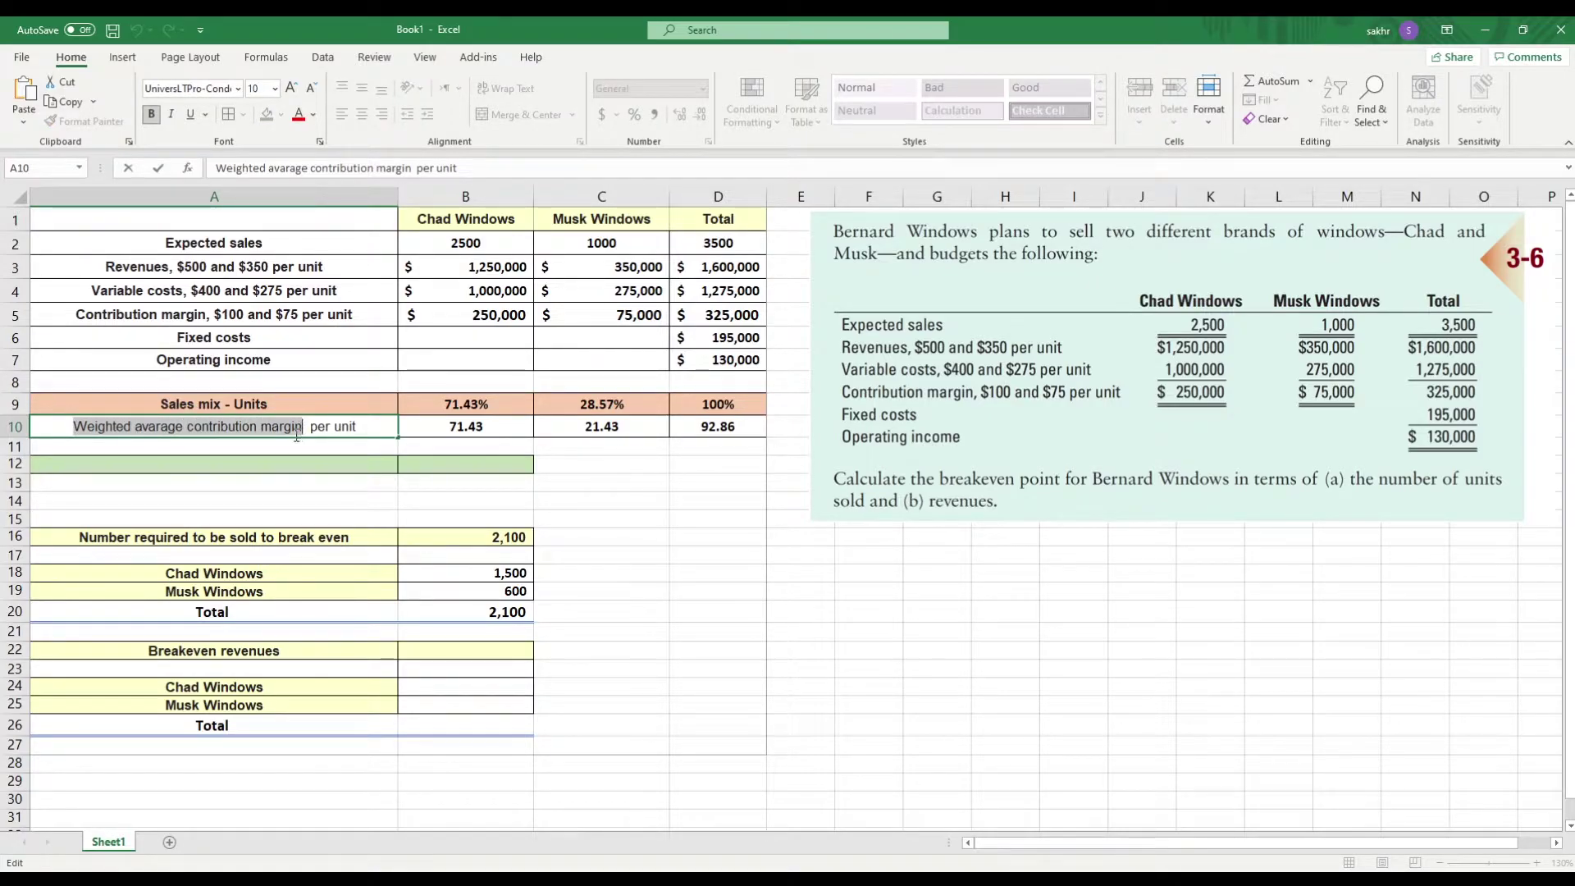
left_click(250, 470)
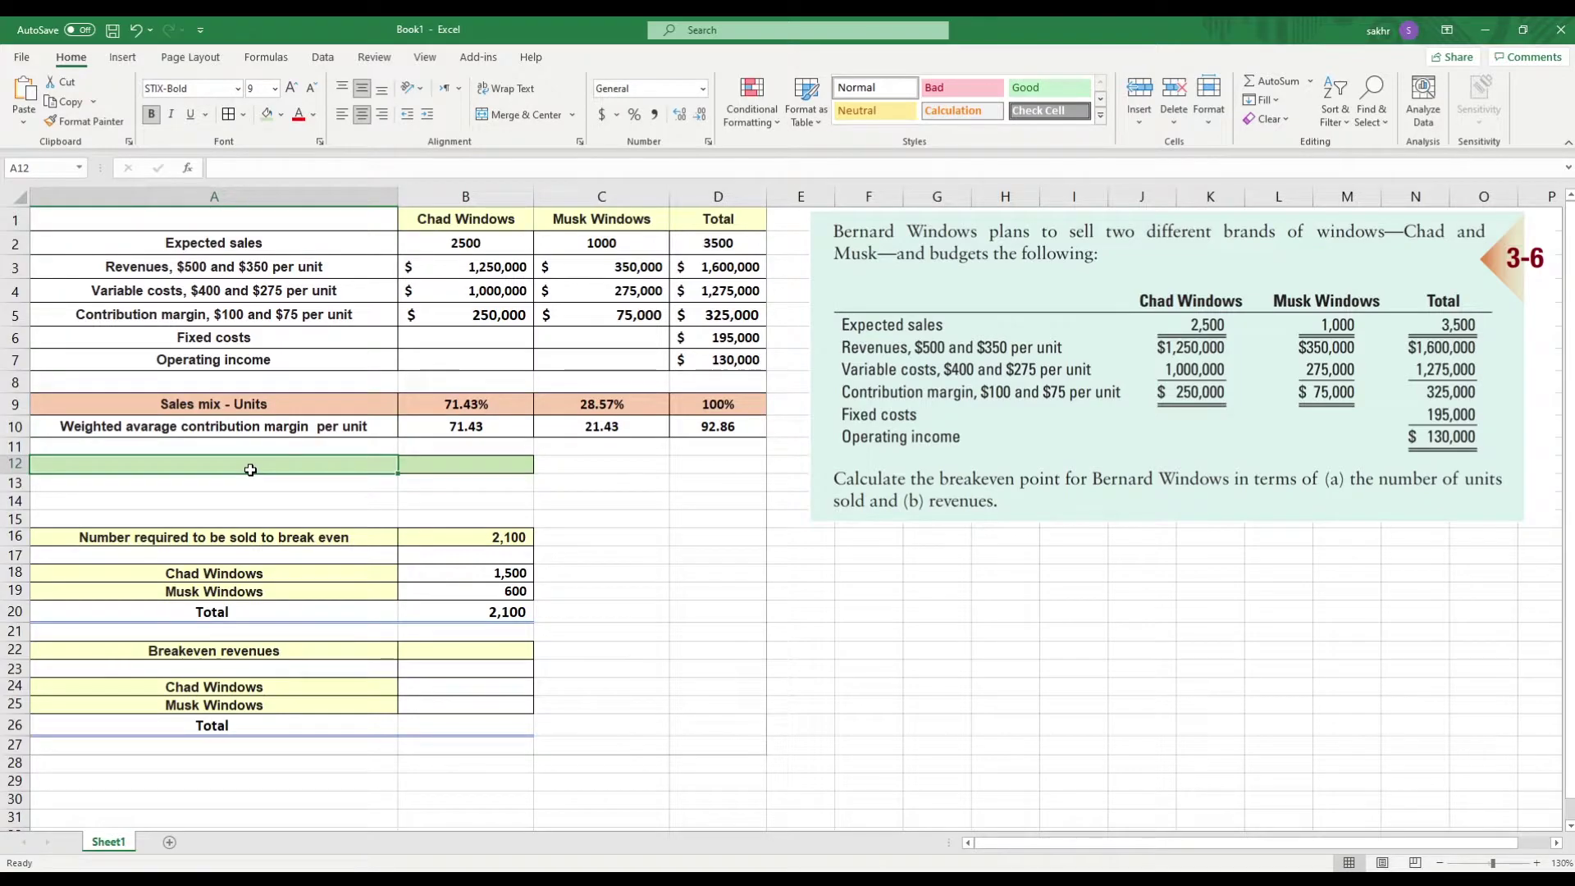
key("ctrl+v")
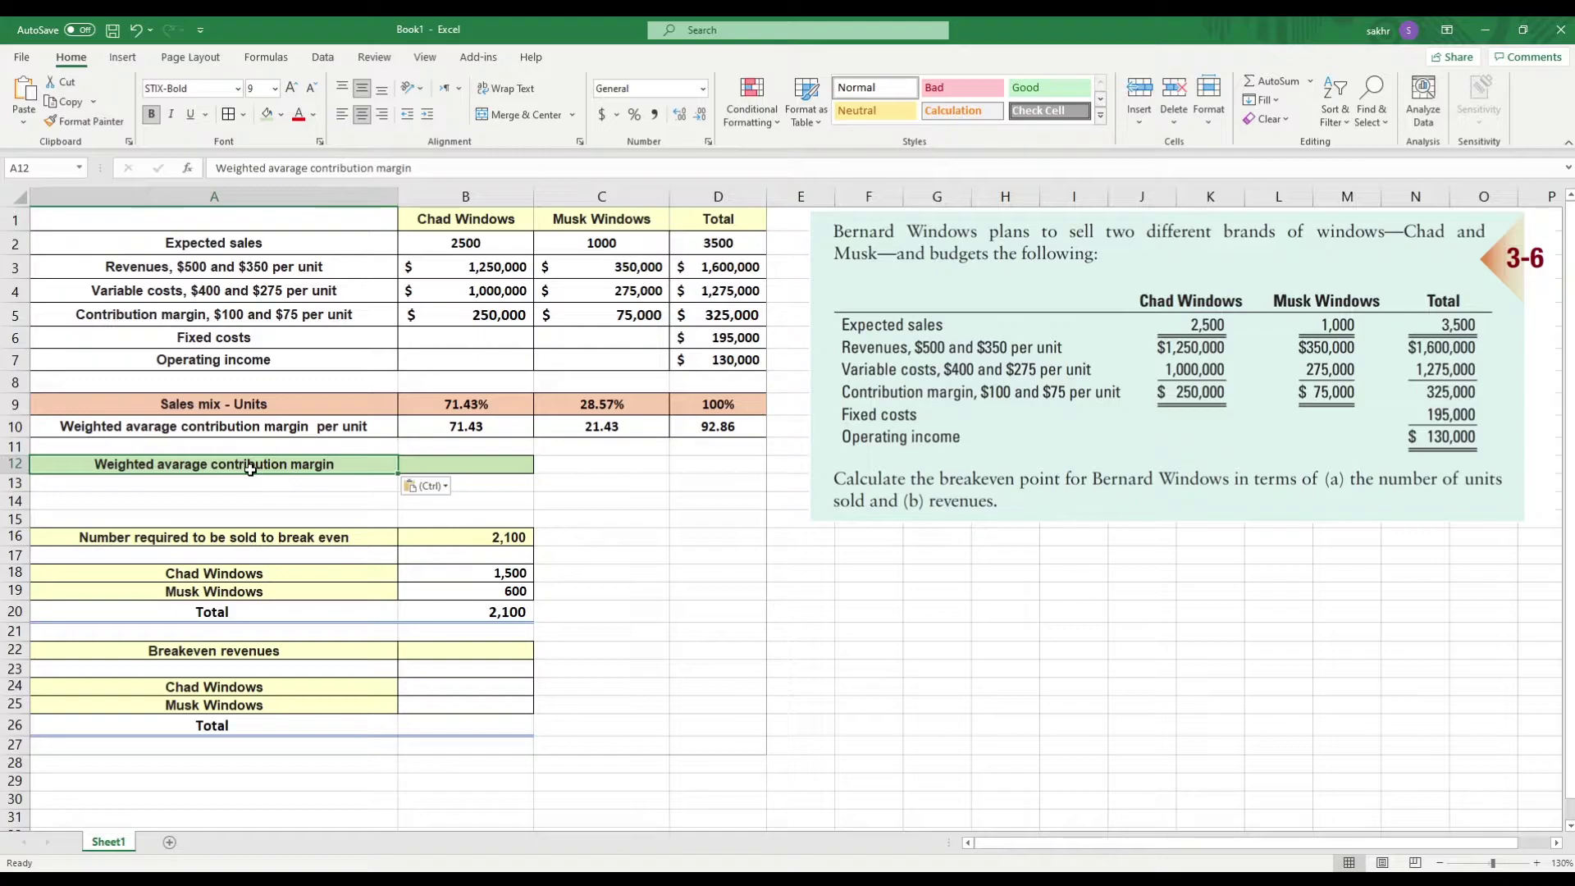
Calculate the weighted average contribution margin in B12 by dividing the total contribution margin by total revenues with =D5/D3.
left_click(448, 463)
type("=")
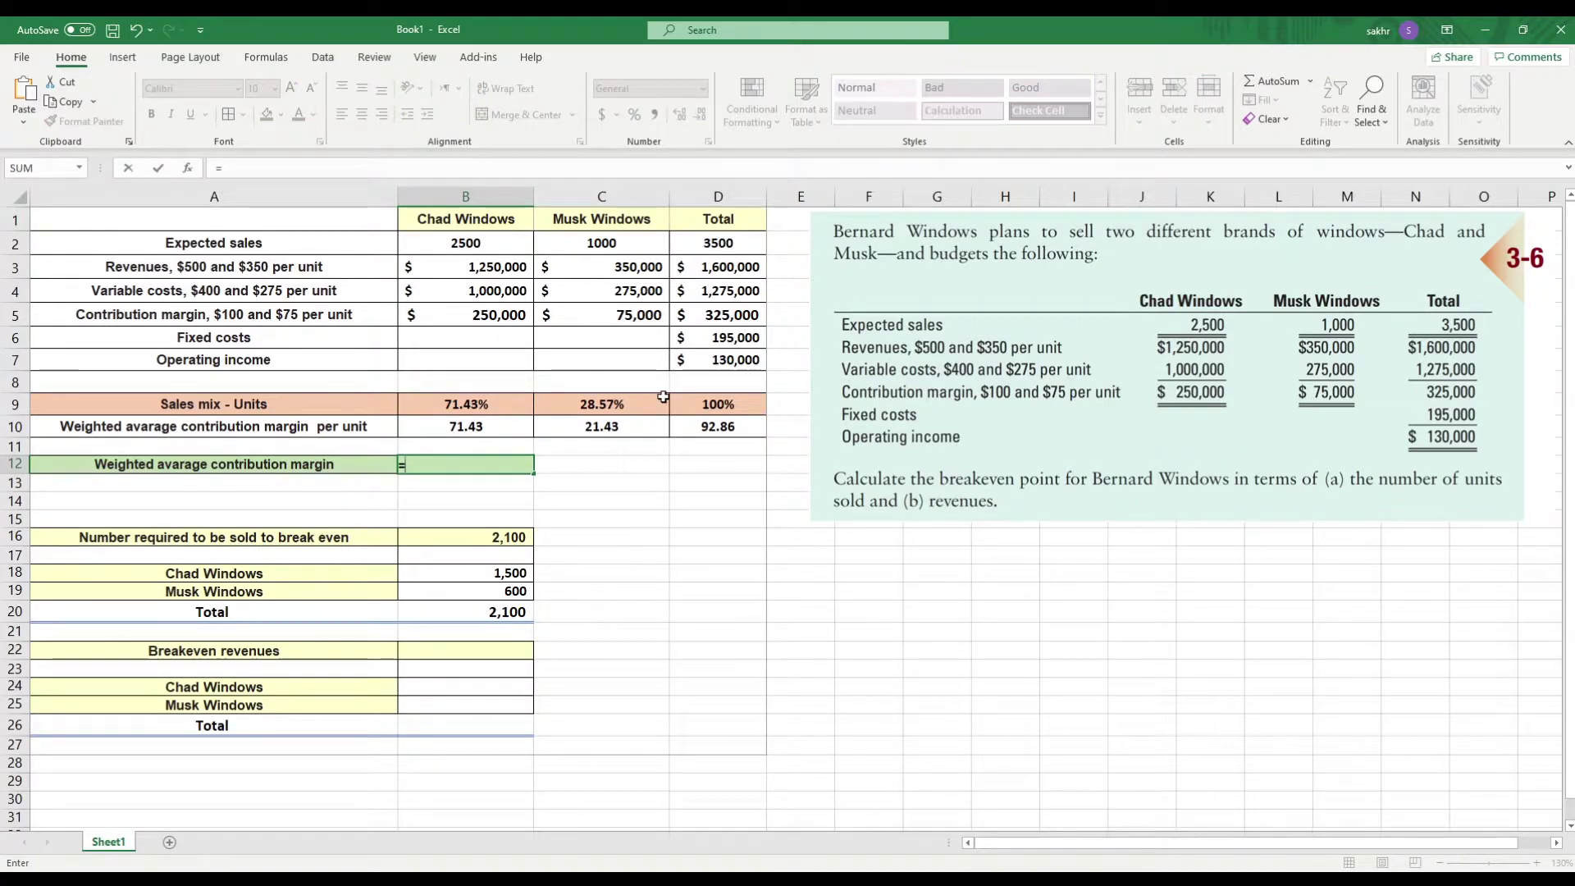
left_click(741, 313)
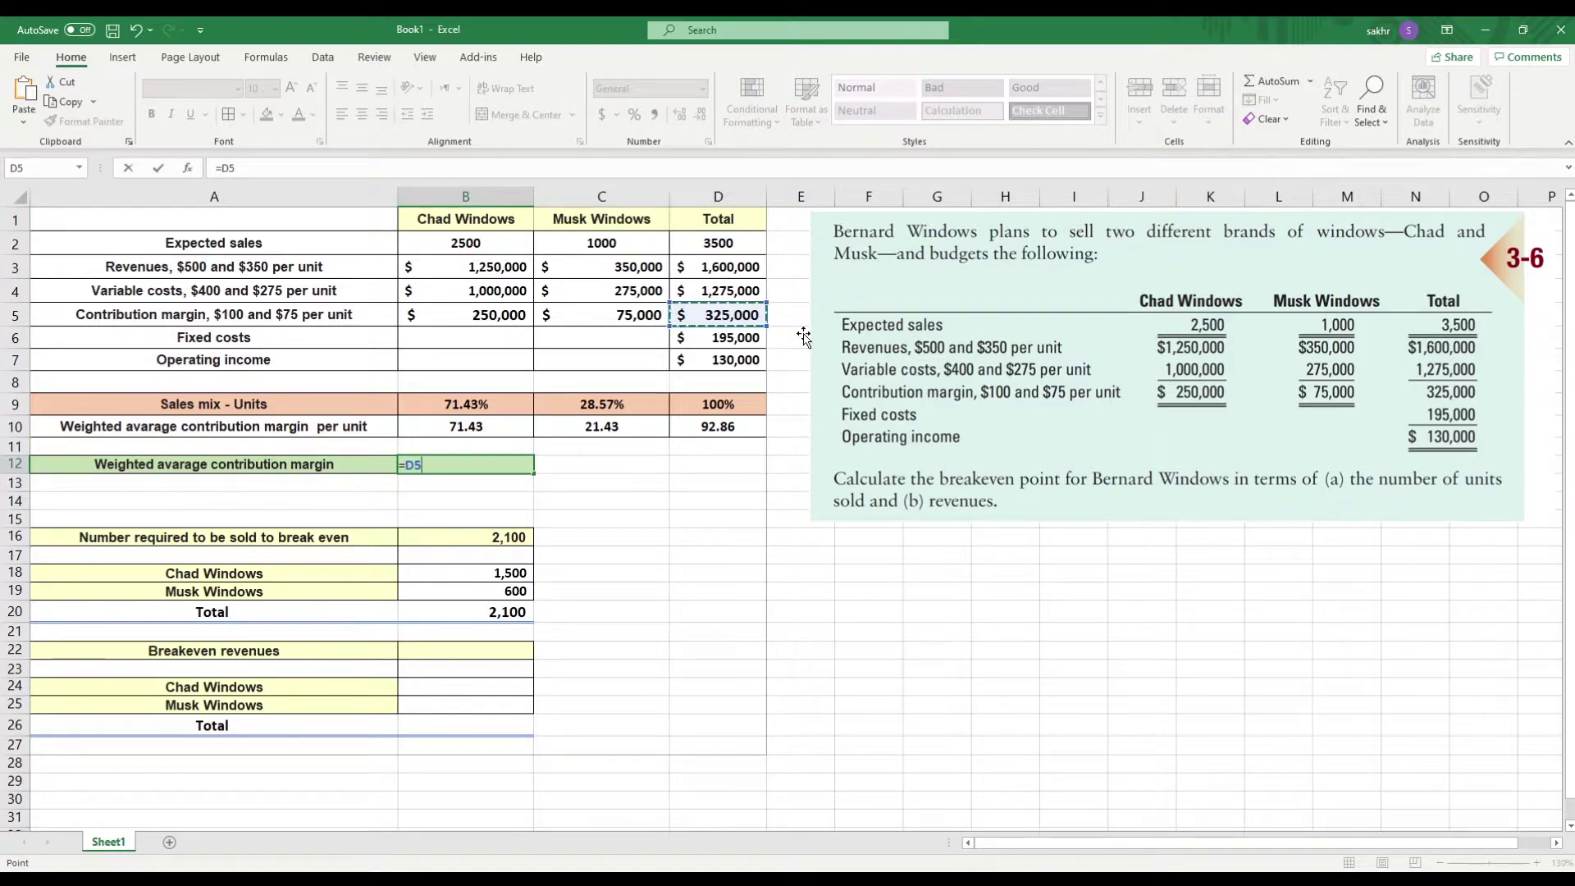
type("/")
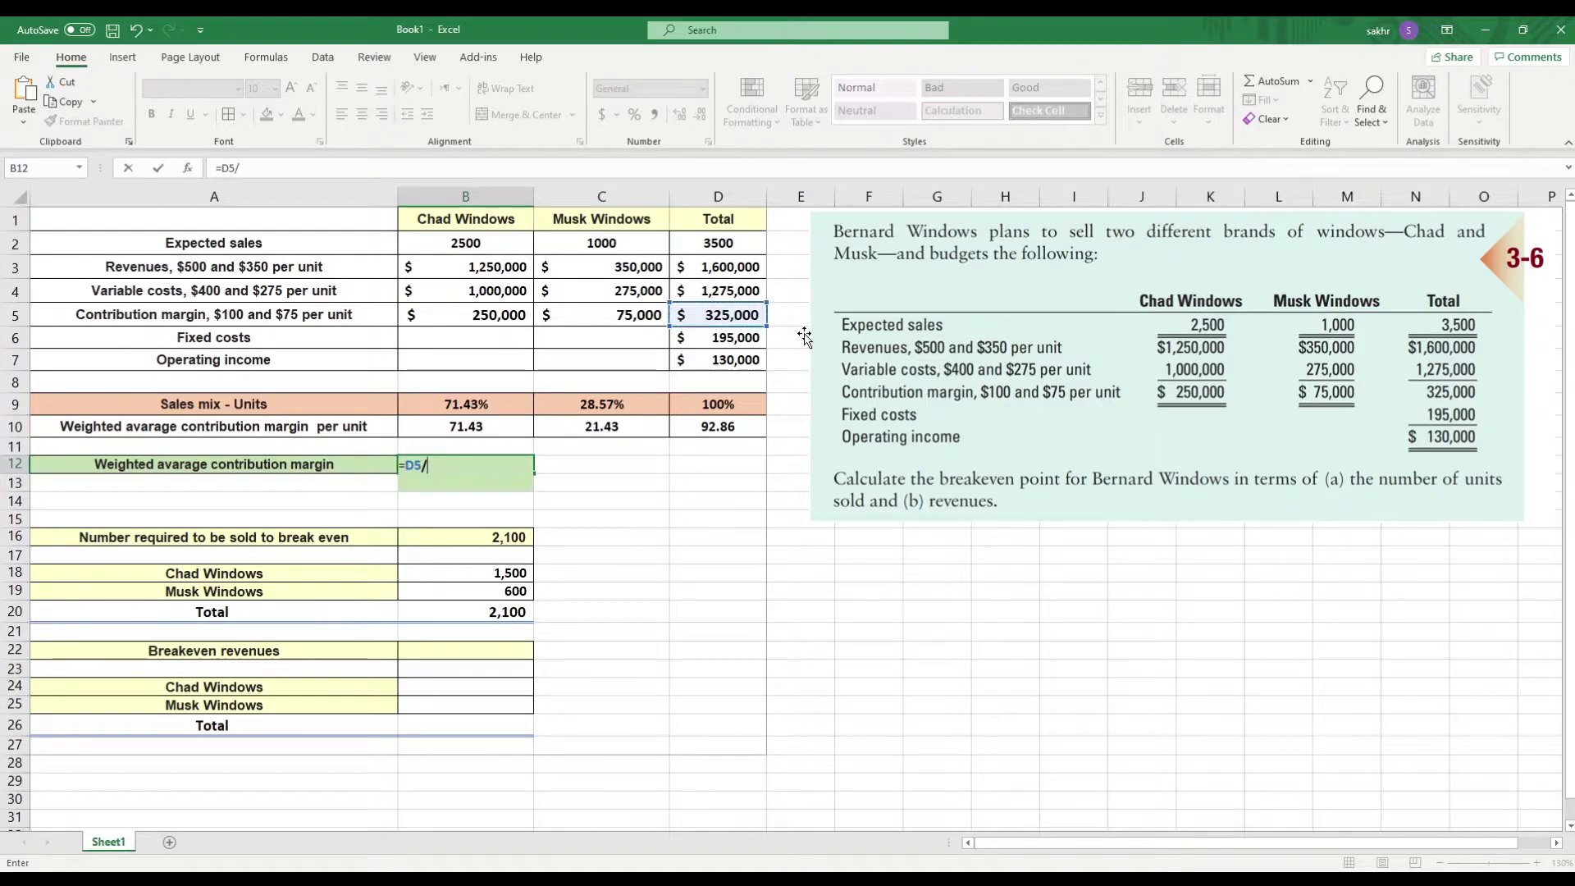
left_click(703, 264)
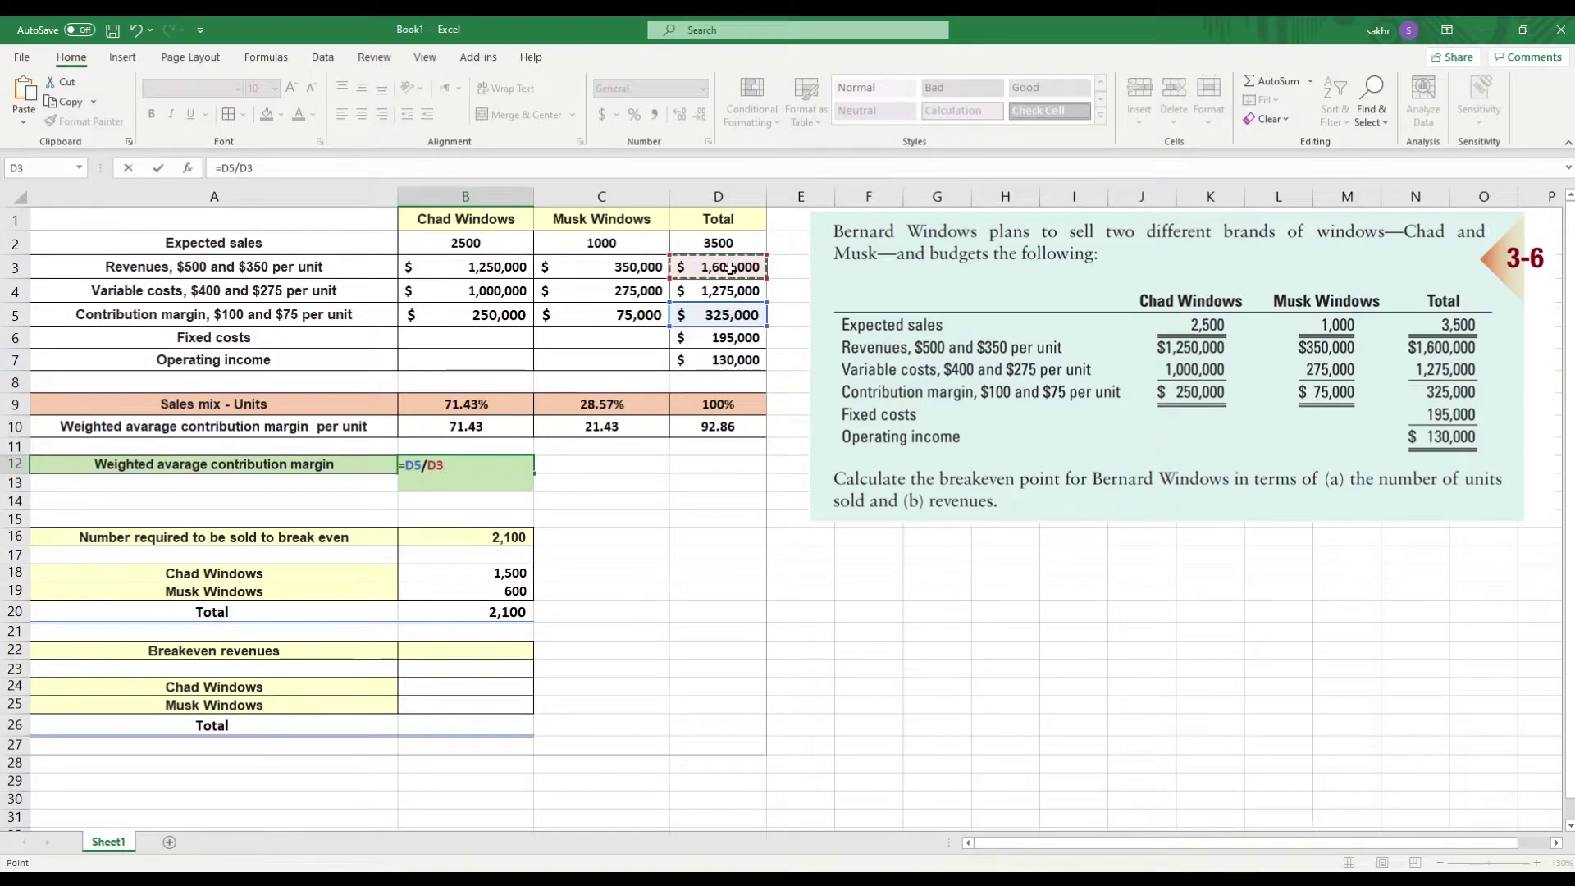
key("Return")
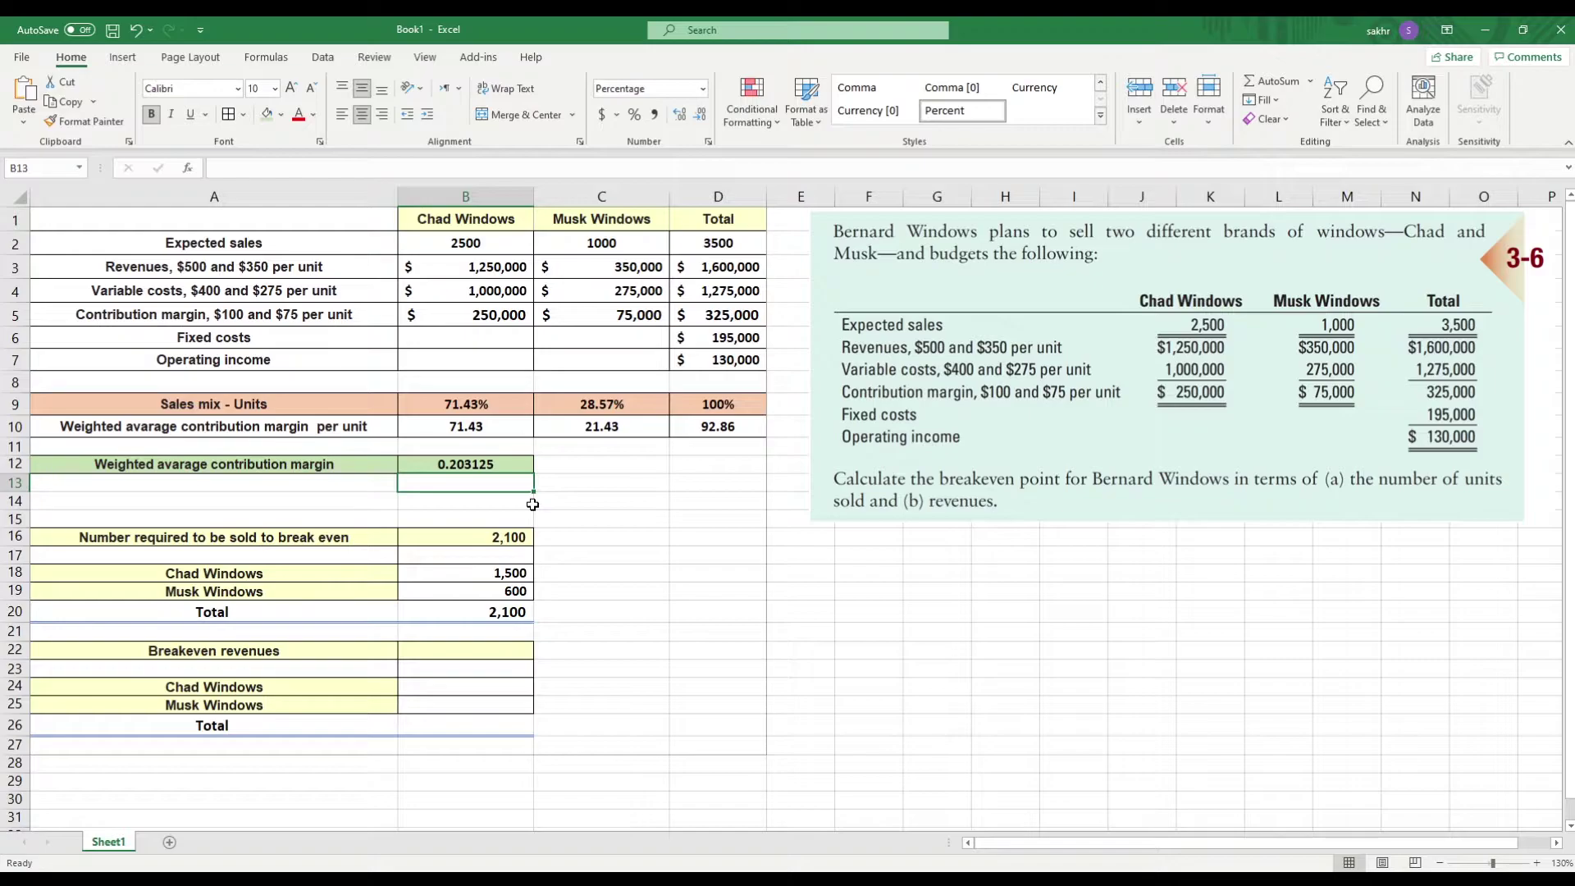
Format the weighted average contribution margin in B12 as a percentage with three decimal places.
left_click(487, 466)
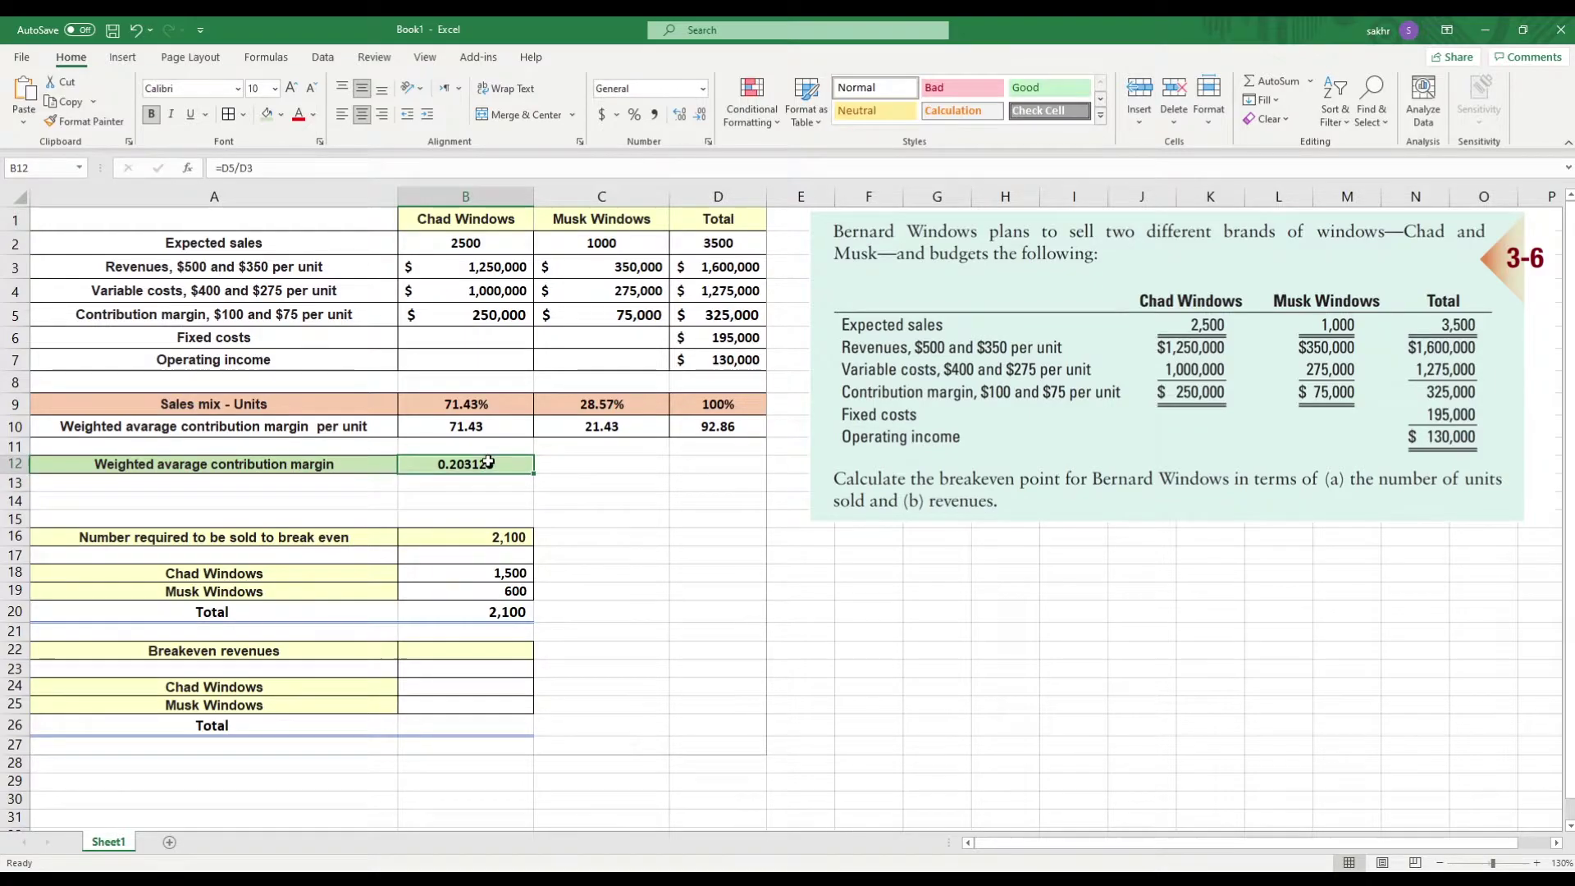
left_click(634, 116)
left_click(681, 117)
left_click(684, 119)
left_click(683, 119)
left_click(684, 119)
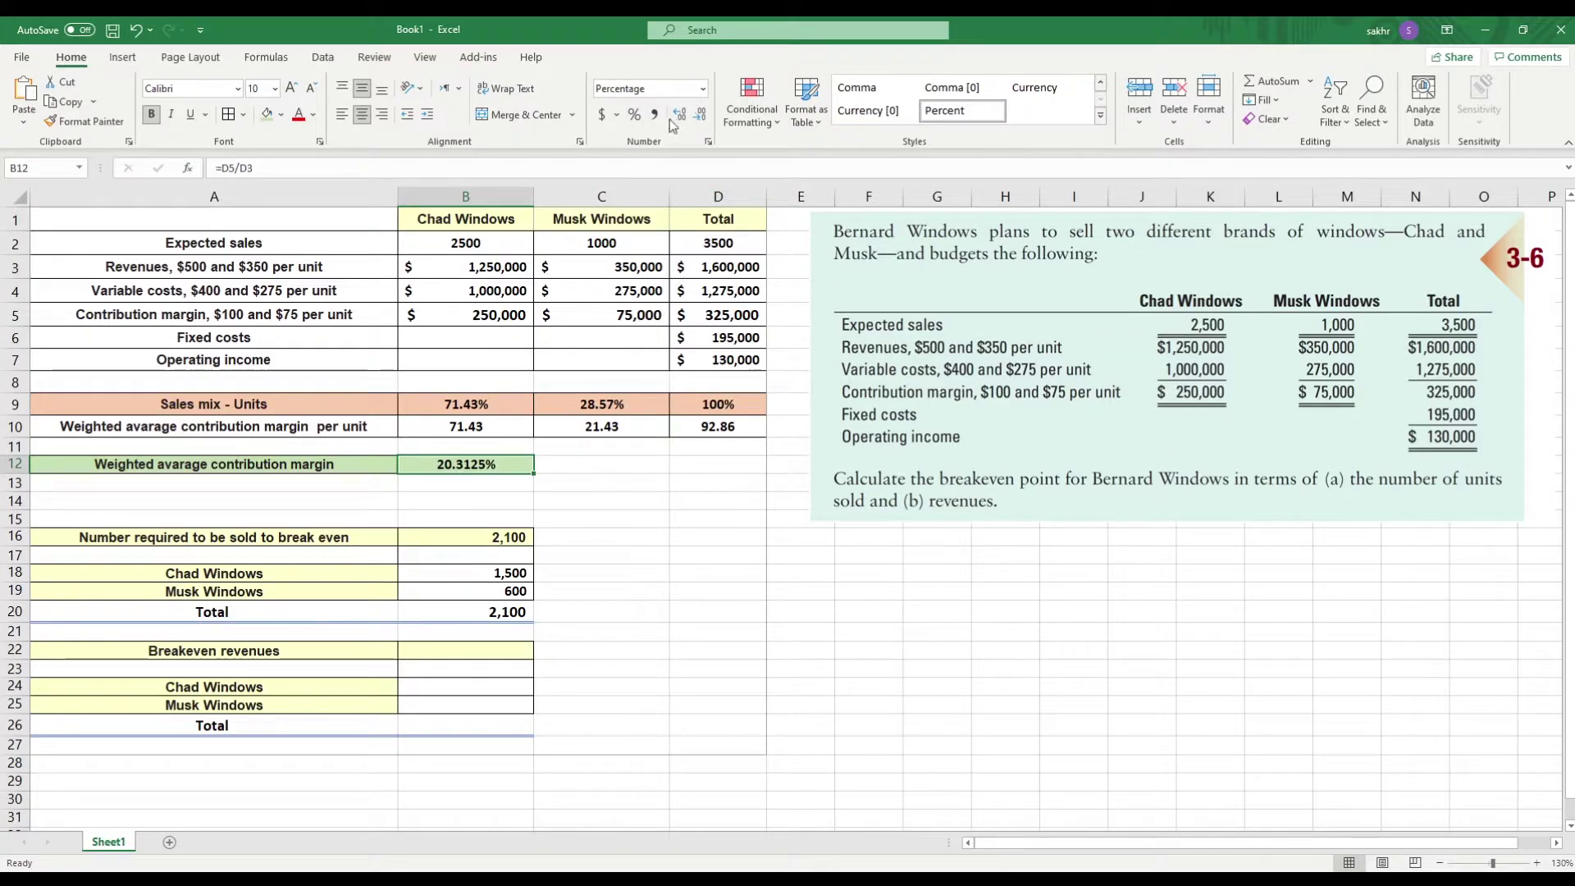
left_click(699, 114)
Calculate the breakeven revenues in B22 by dividing fixed costs by the weighted average contribution margin with =D6/B12.
left_click(454, 658)
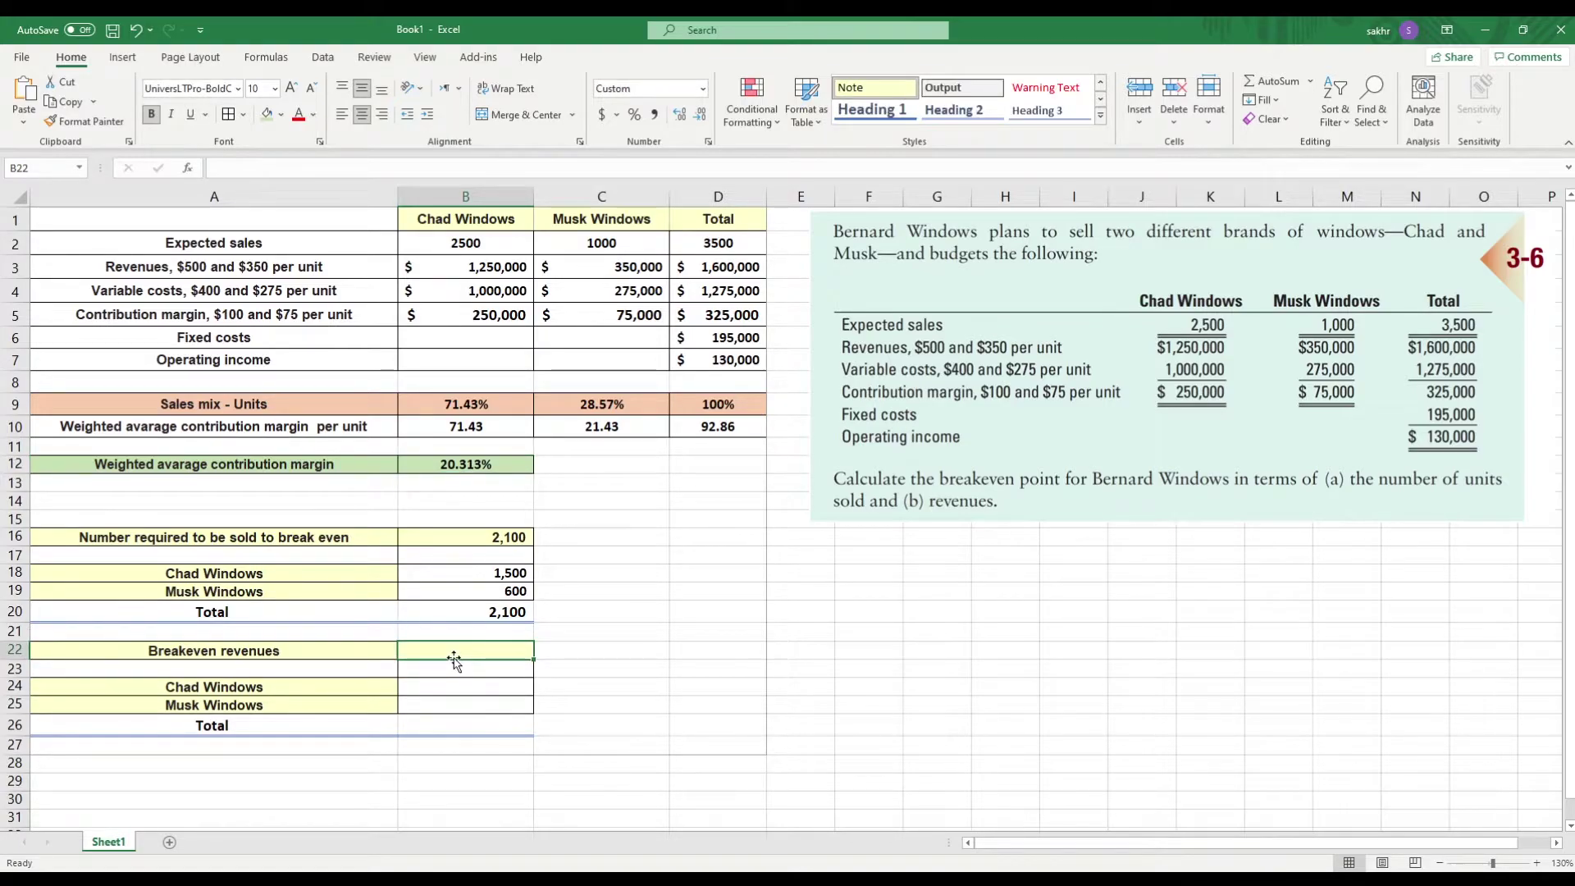
type("=")
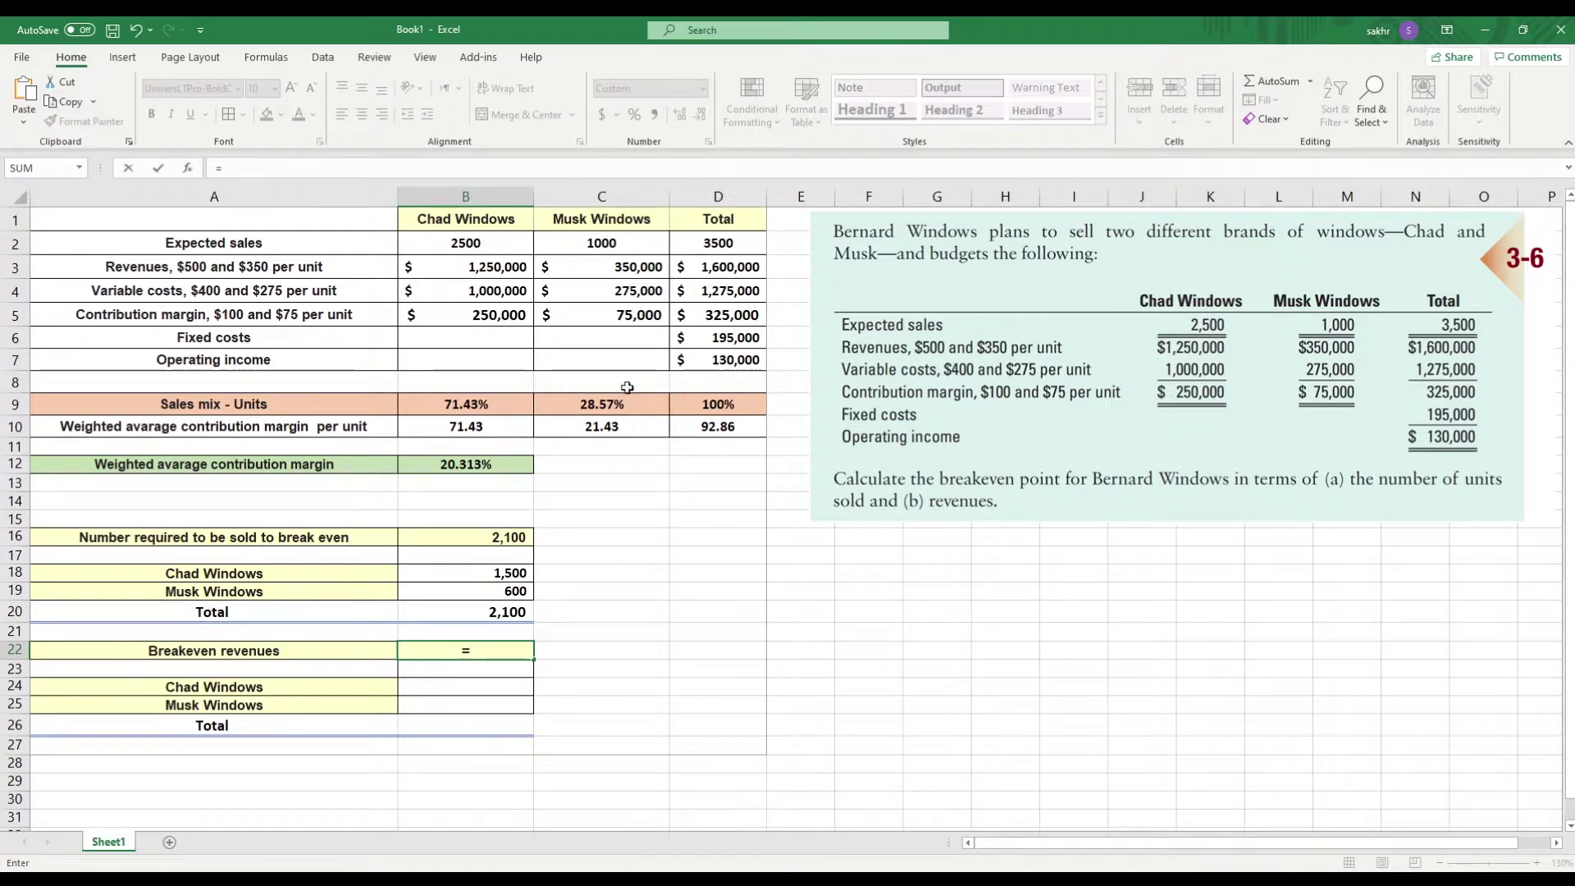
left_click(706, 335)
type("/")
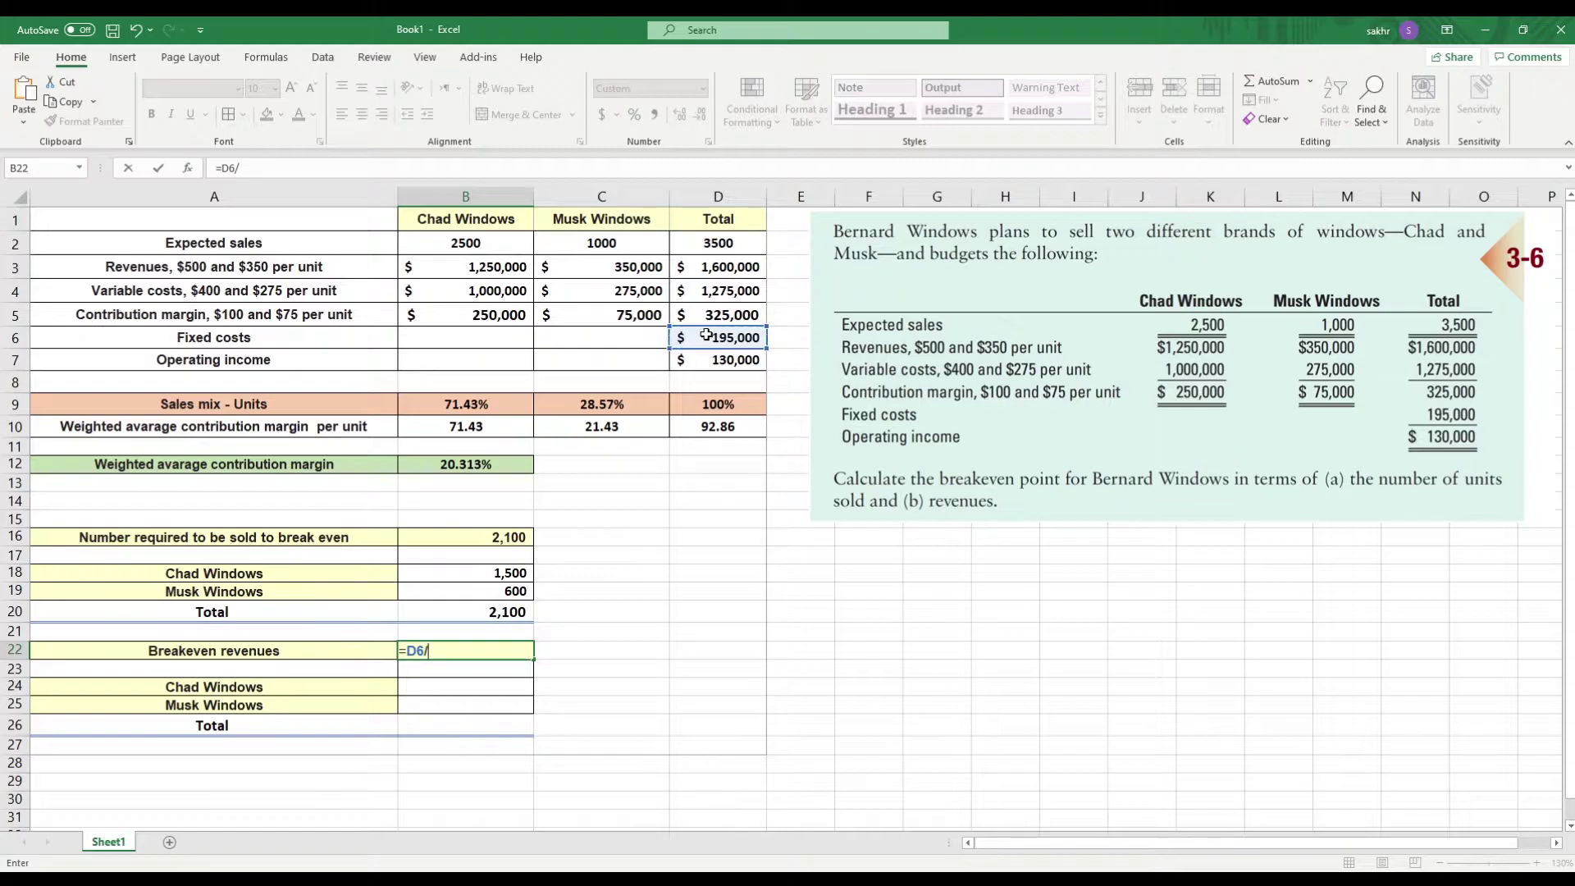
left_click(418, 469)
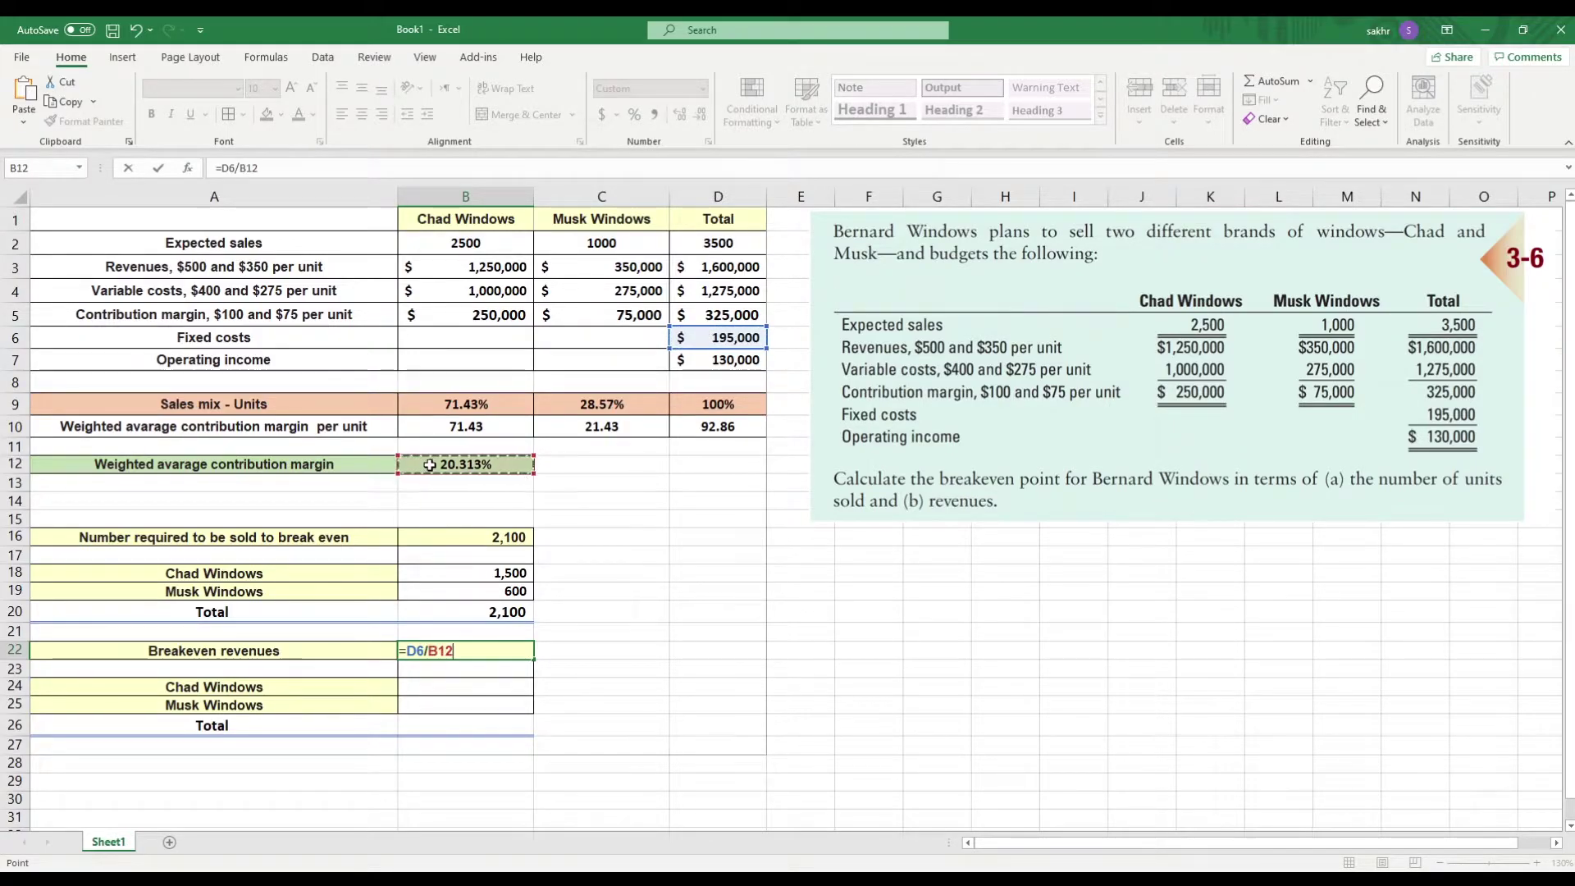
key("Return")
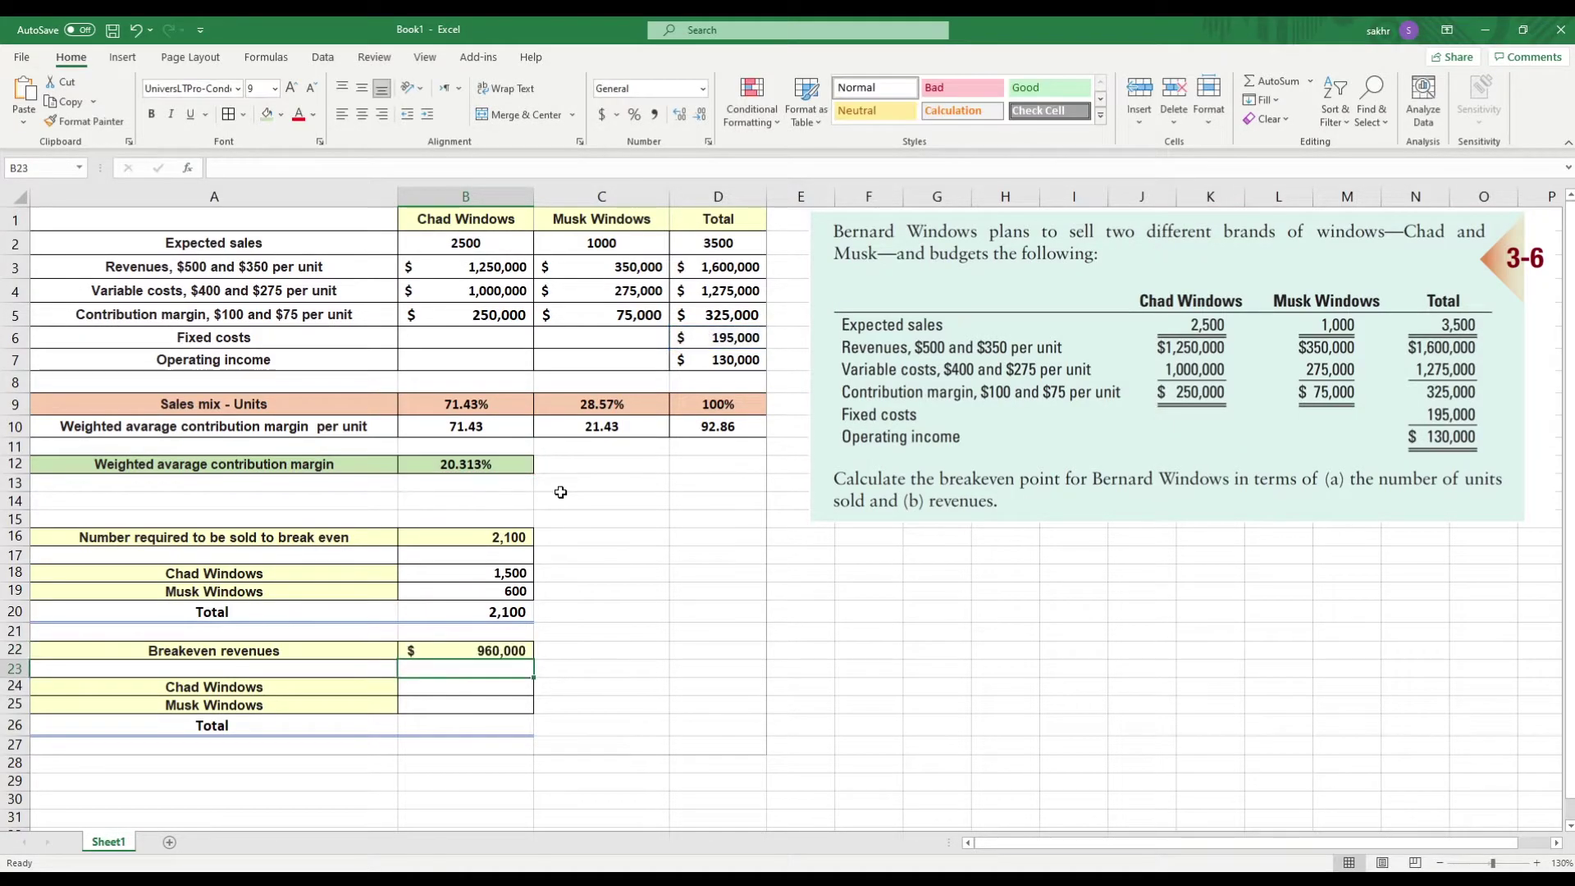
left_click(468, 652)
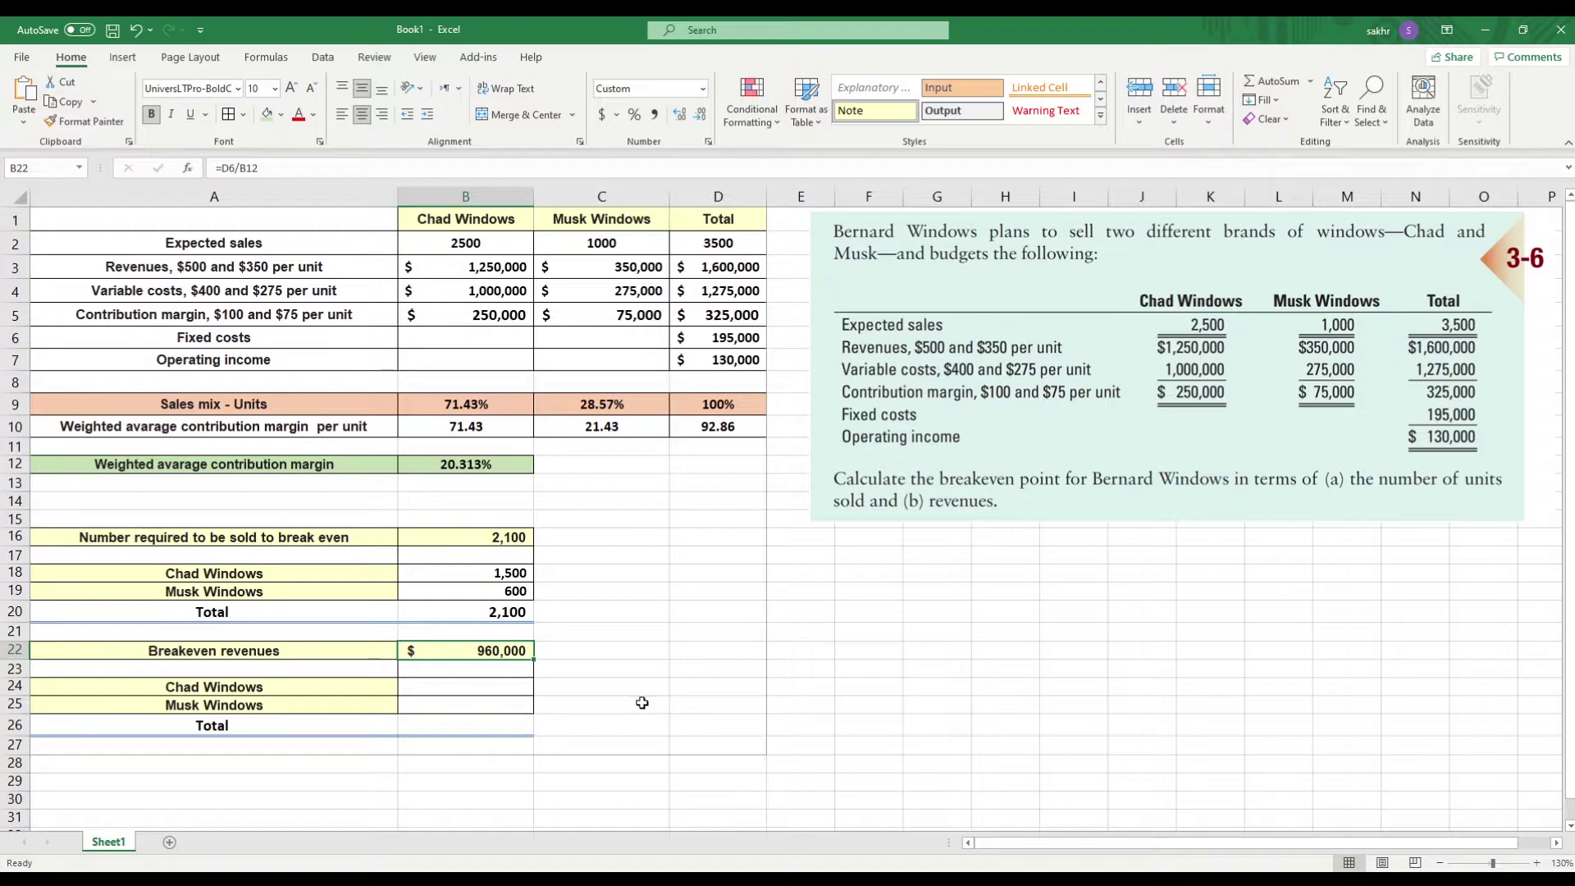
Calculate the Chad Windows breakeven revenues in B24 by multiplying its breakeven units by the $500 unit price with =B18*500.
left_click(494, 686)
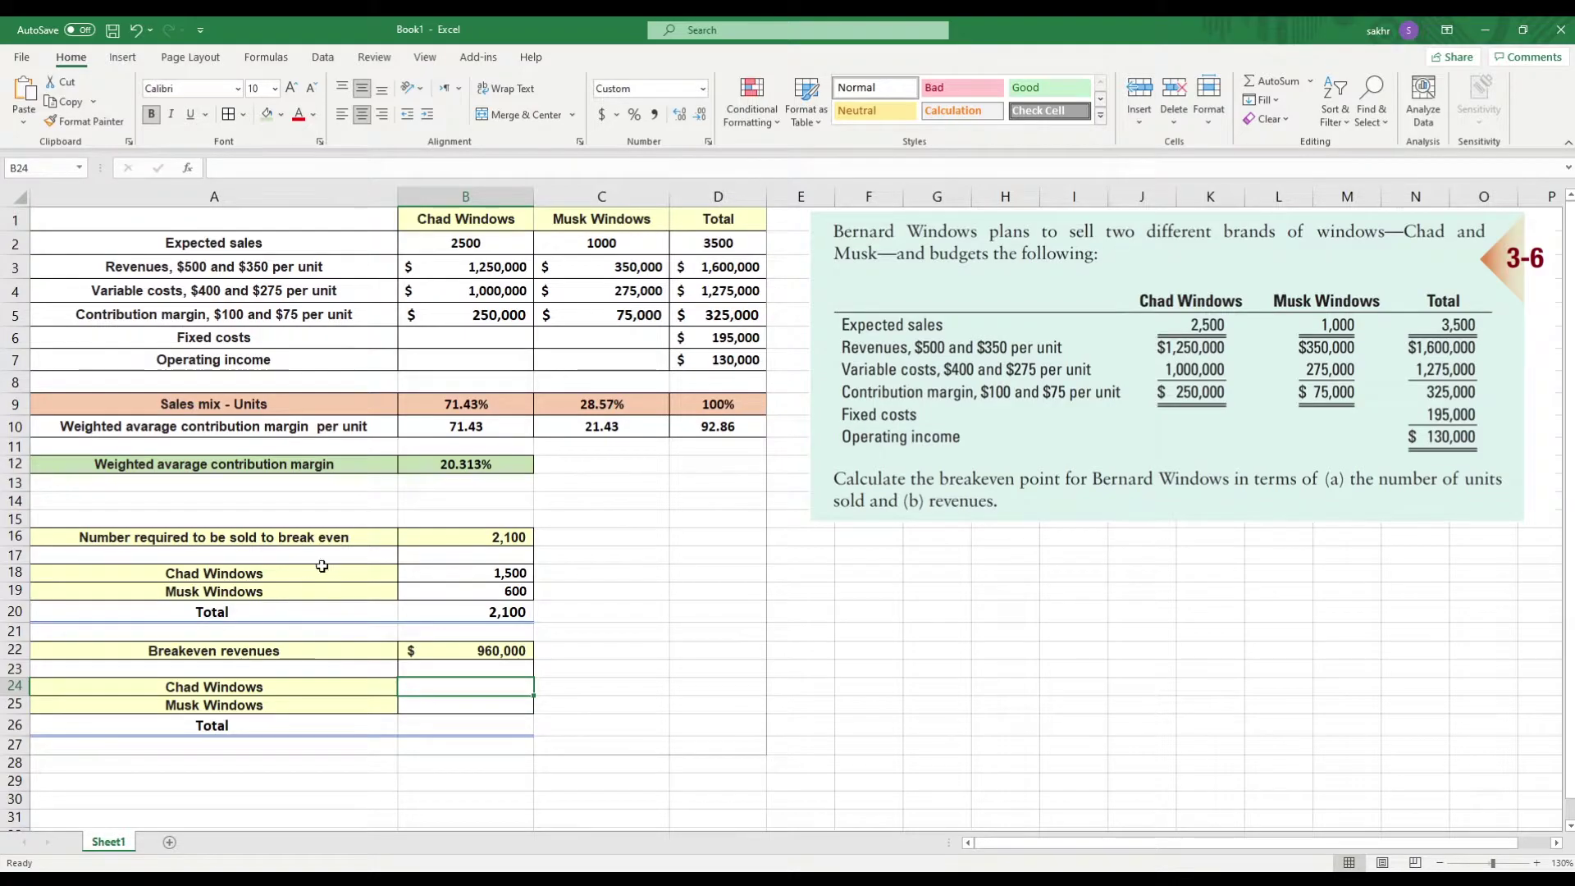
left_click(487, 572)
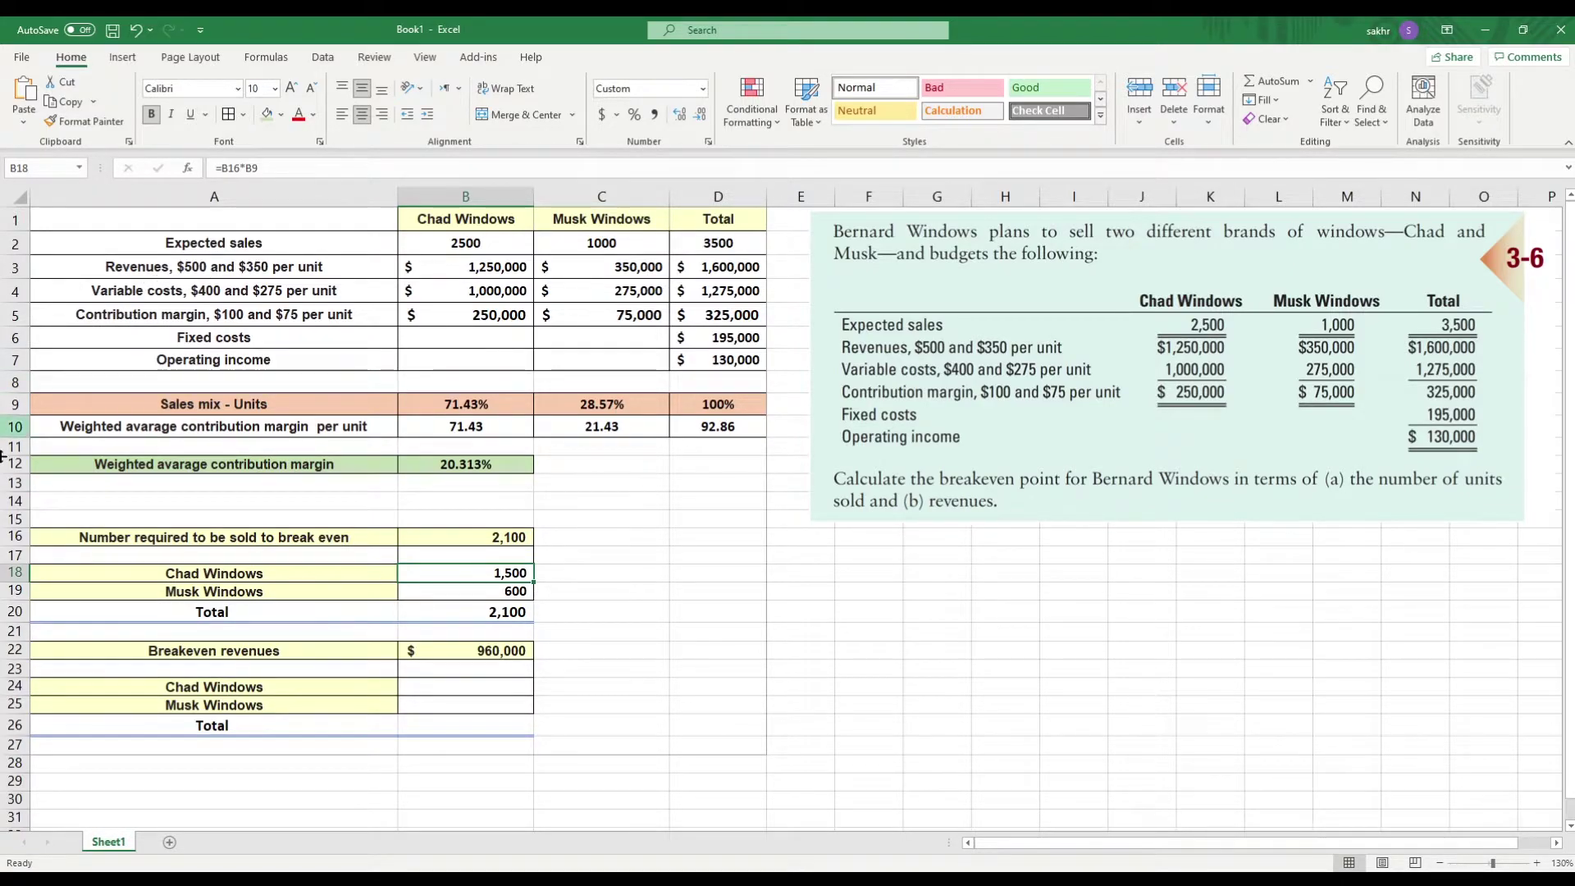
left_click(488, 685)
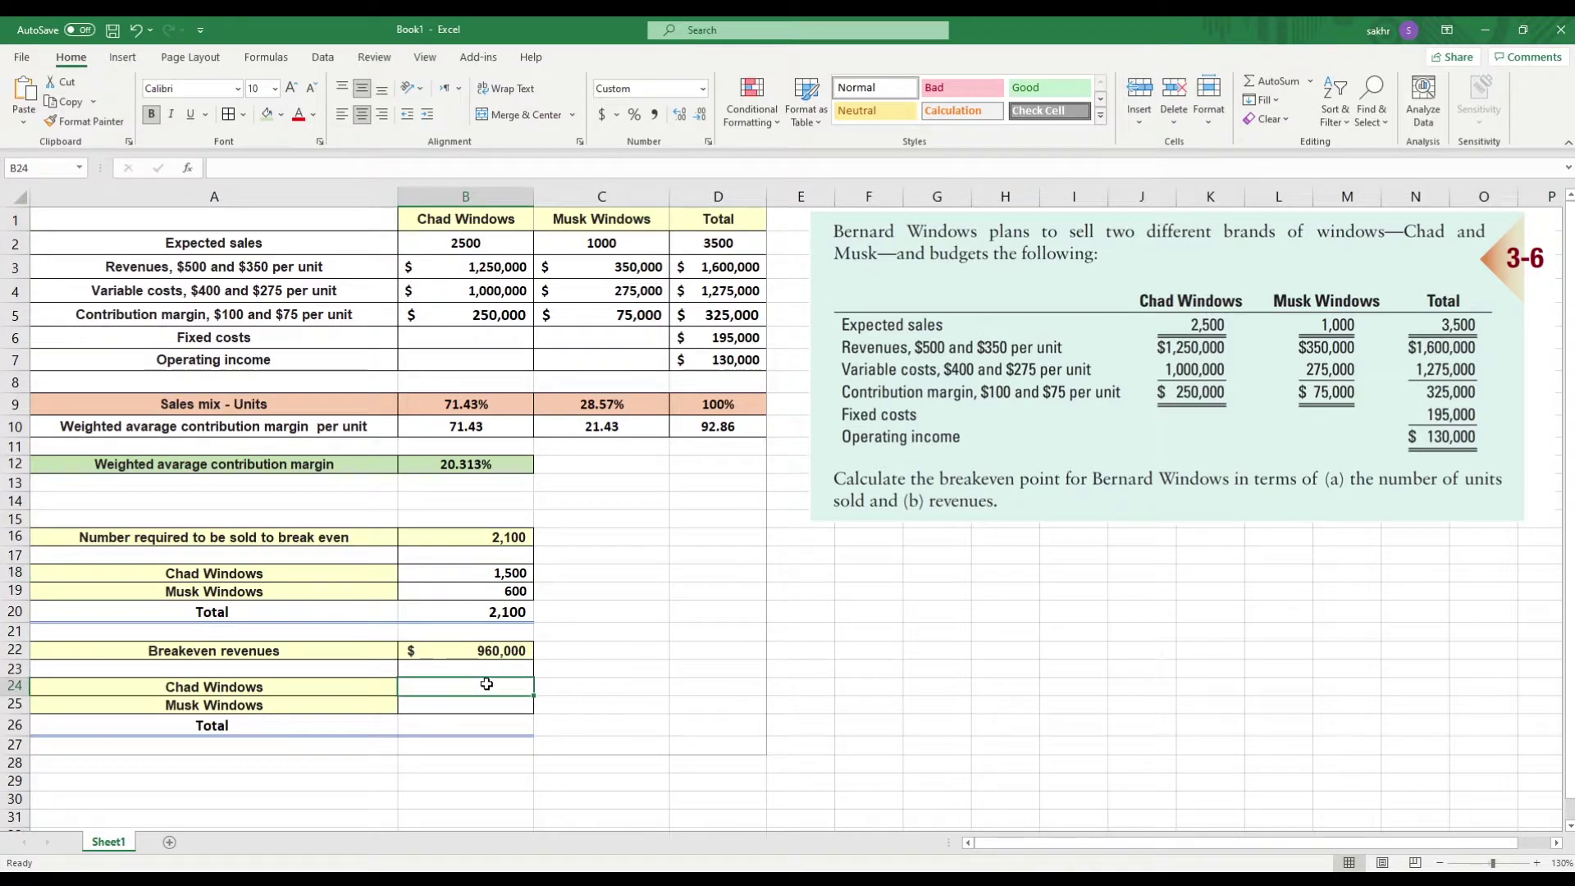
type("=")
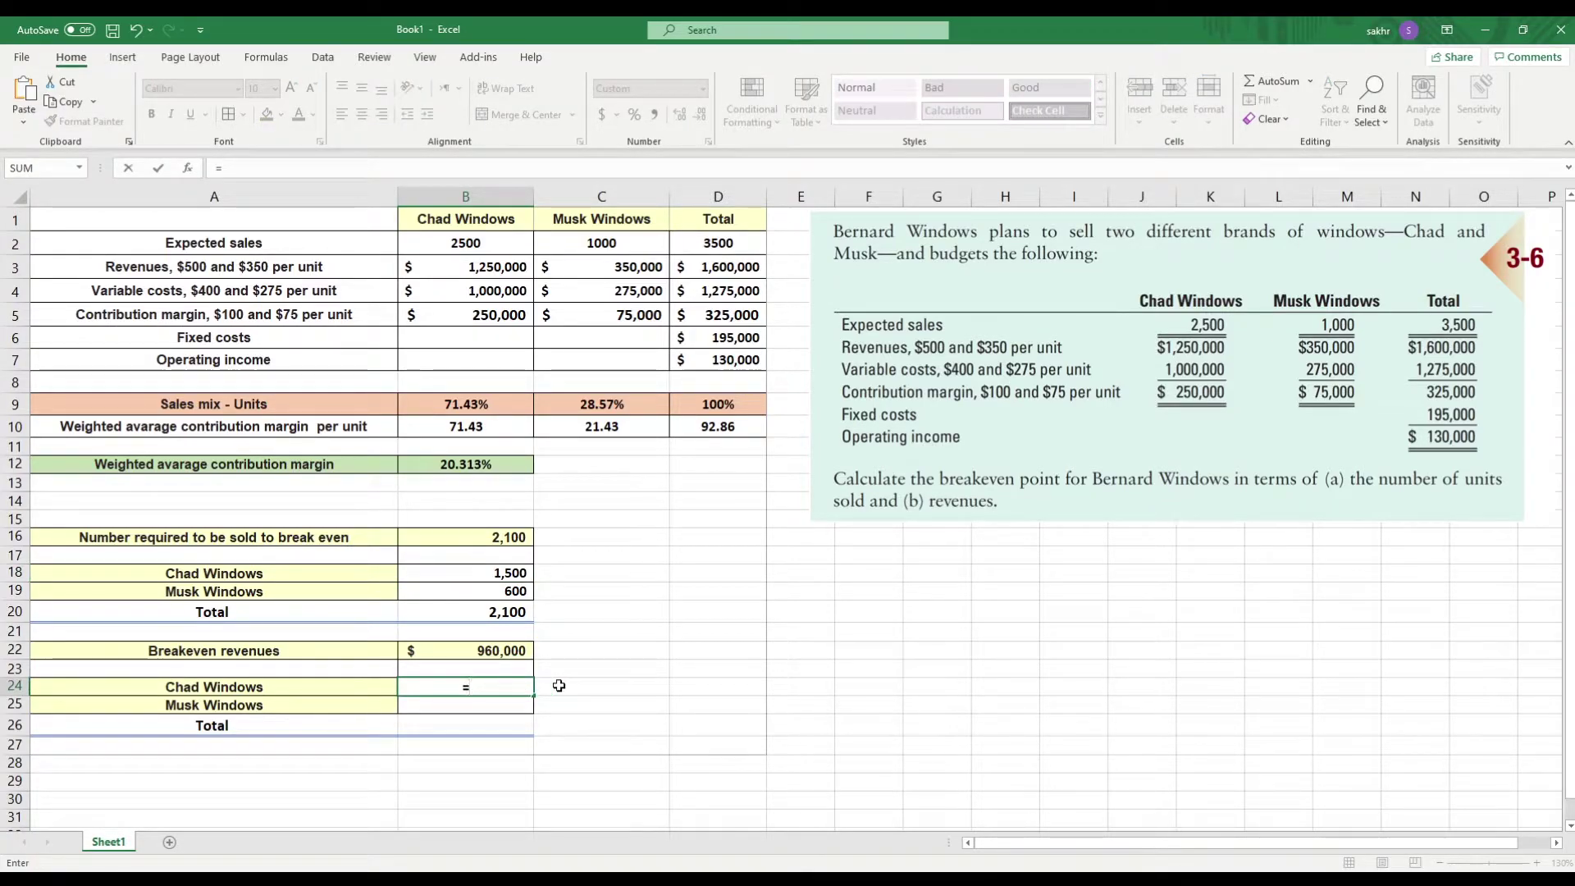
left_click(511, 573)
type("*")
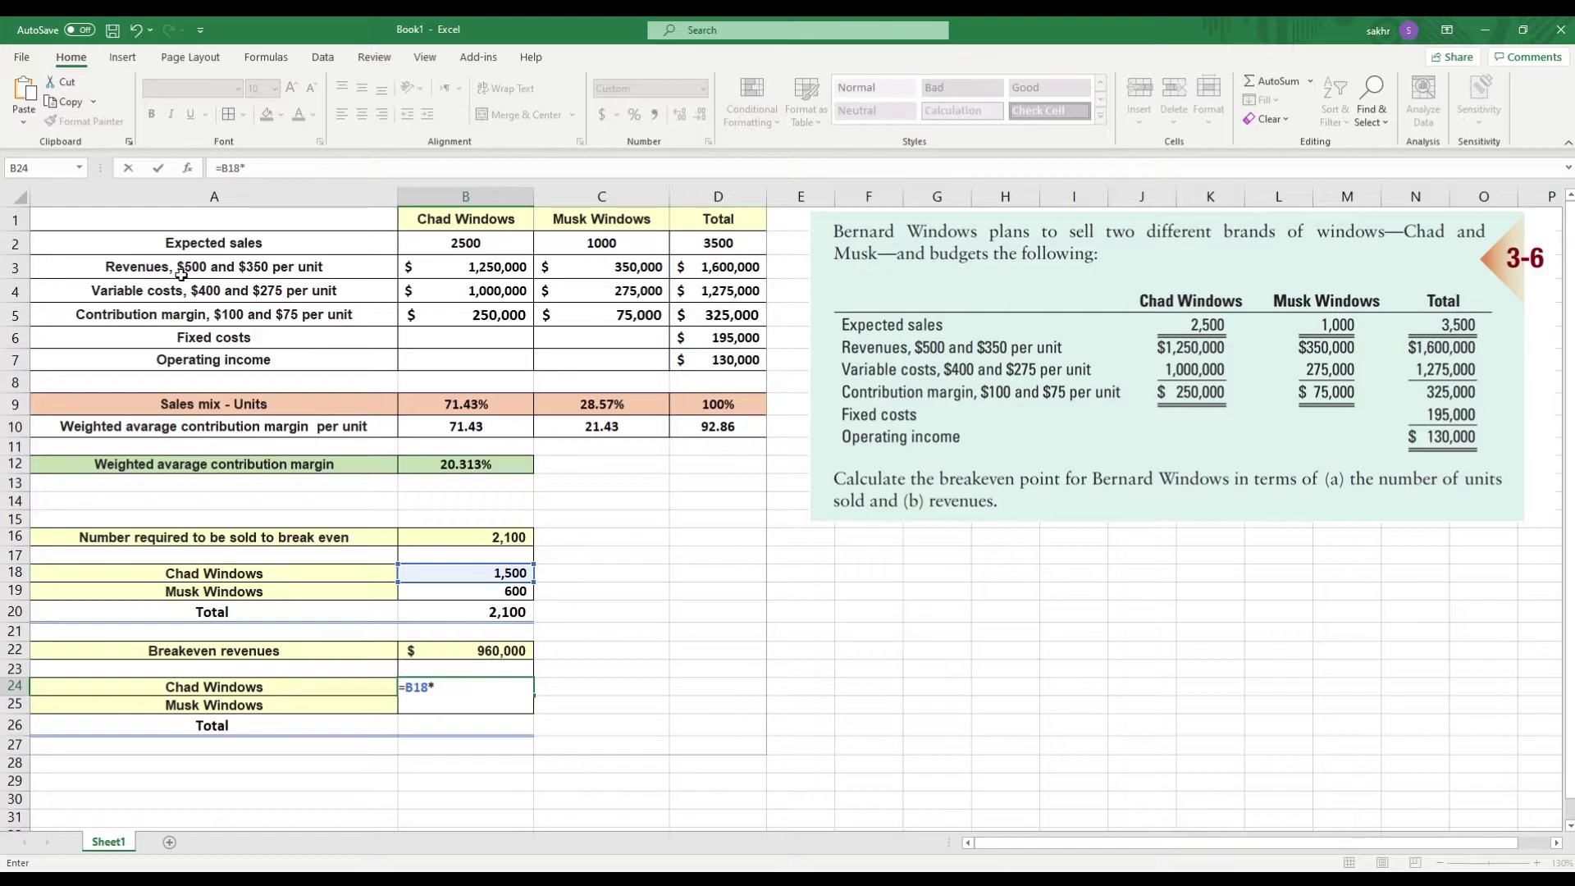
type("500")
key("Return")
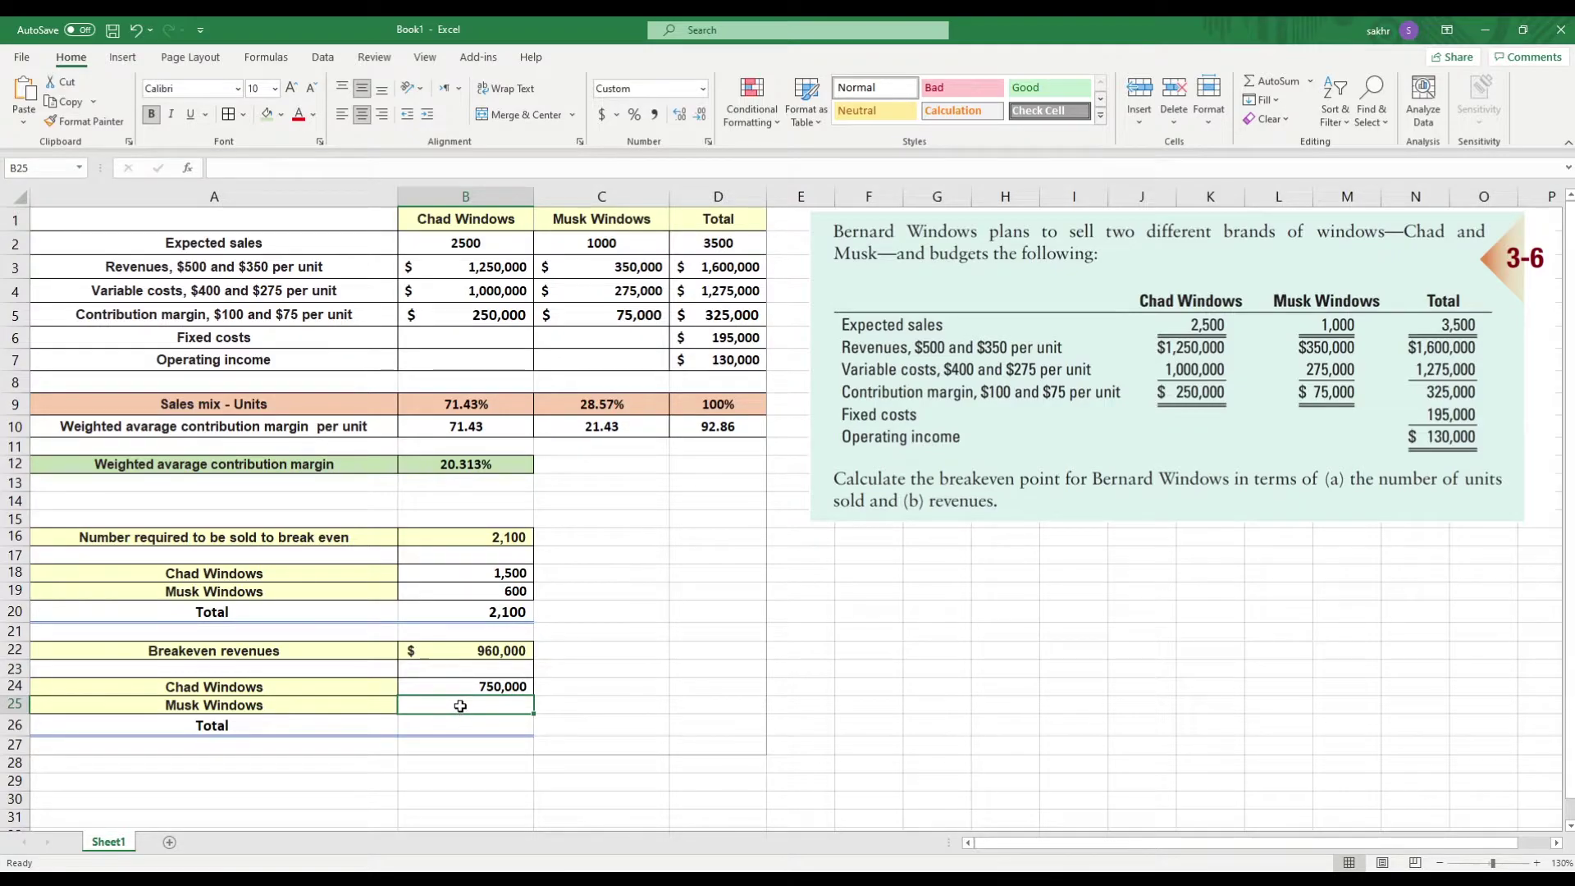
Calculate the Musk Windows breakeven revenues in B25 by multiplying its breakeven units by the $350 unit price with =B19*350.
type("=")
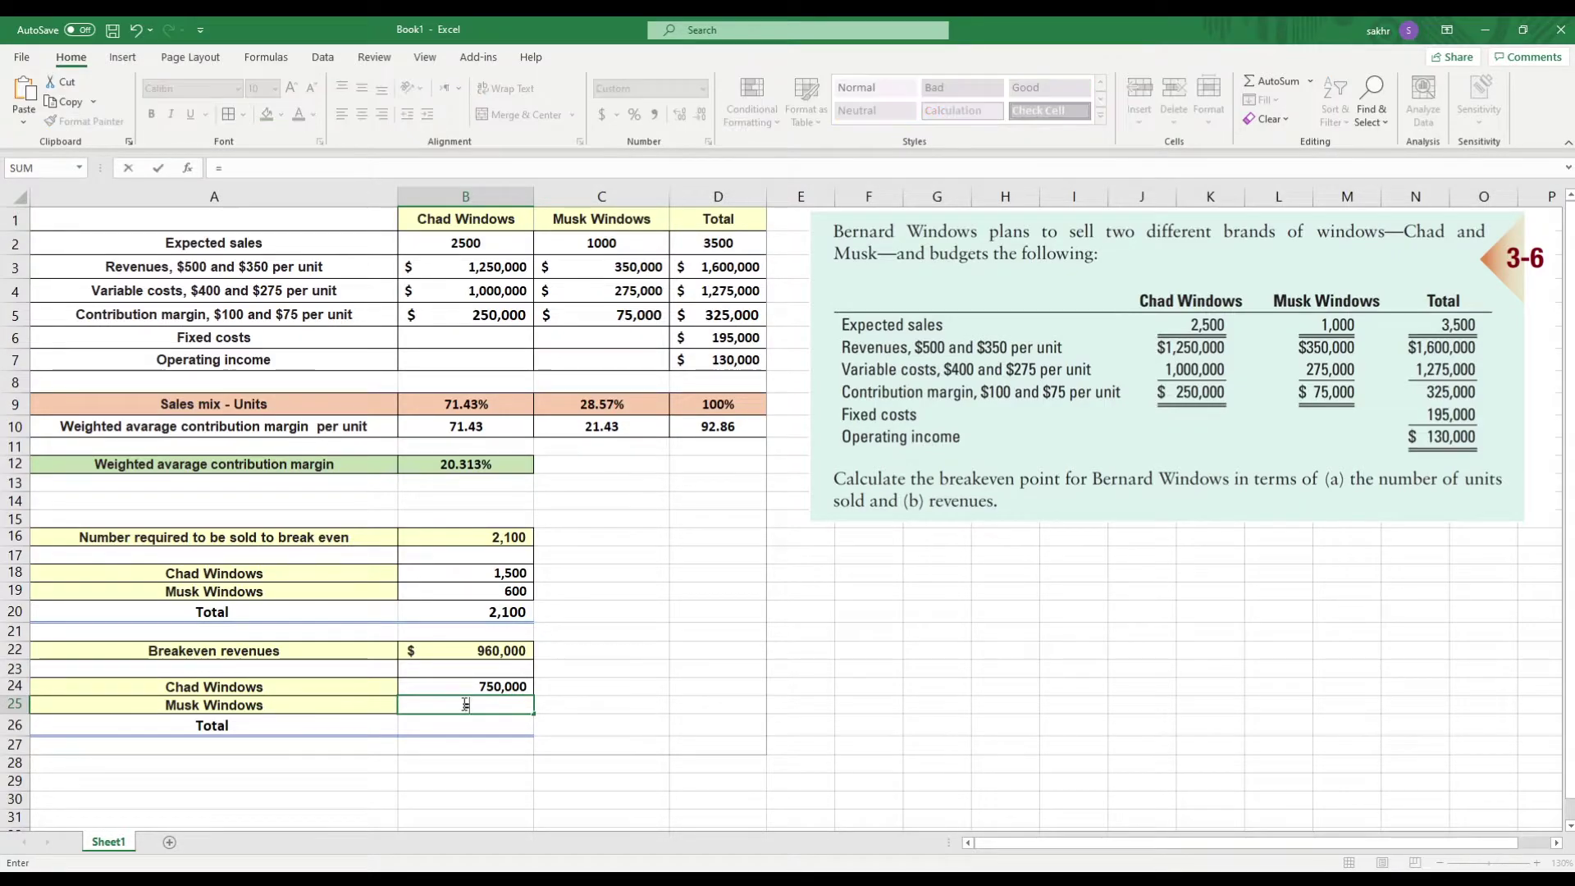
left_click(525, 589)
type("*")
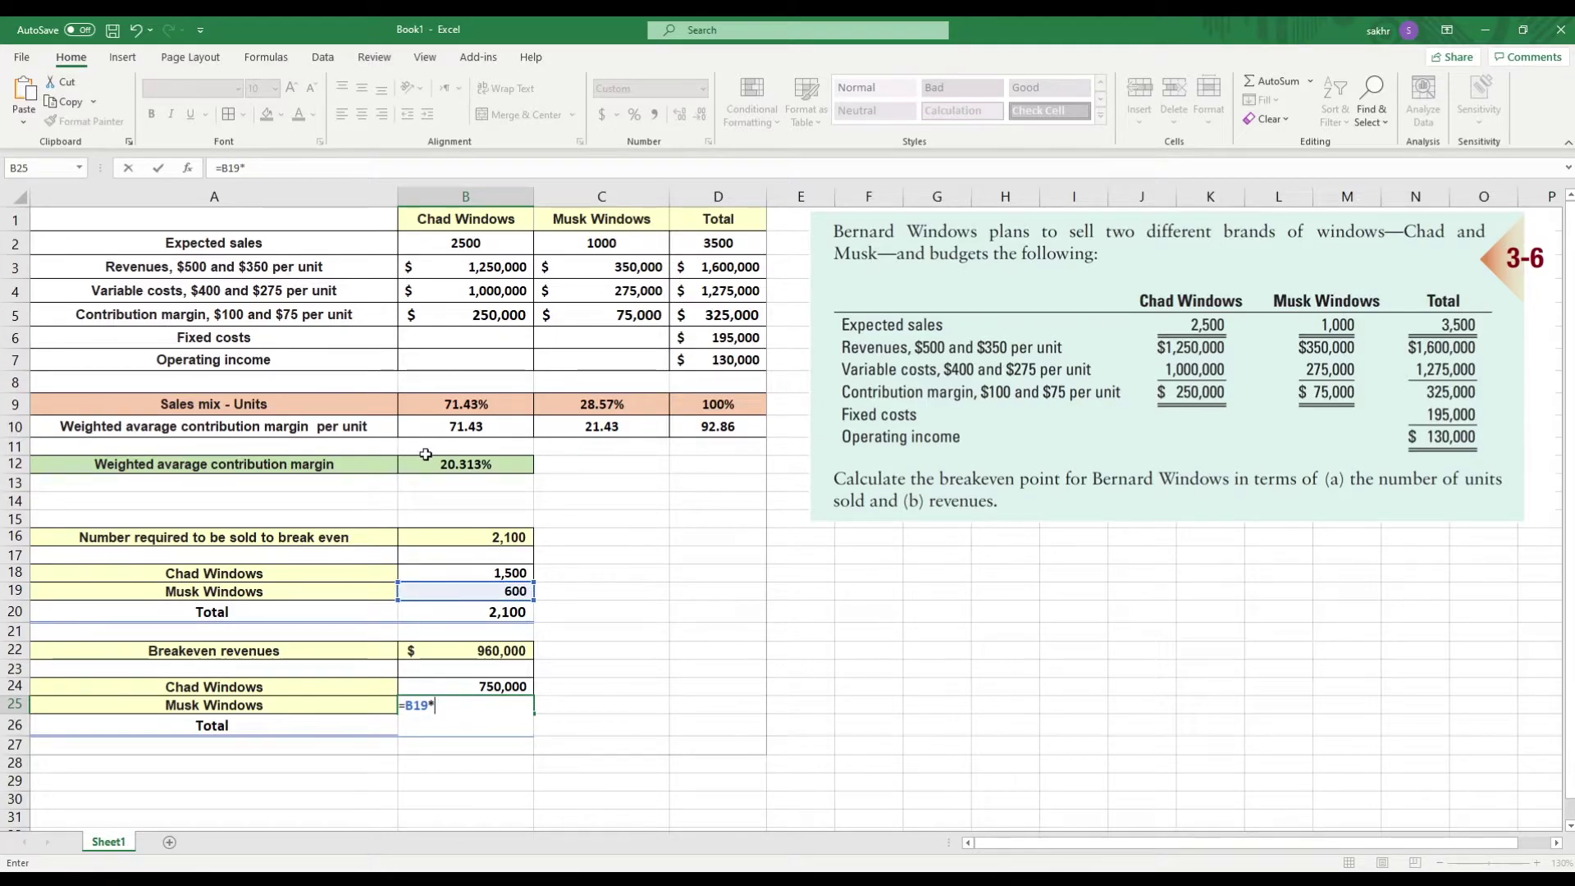
type("350")
key("Return")
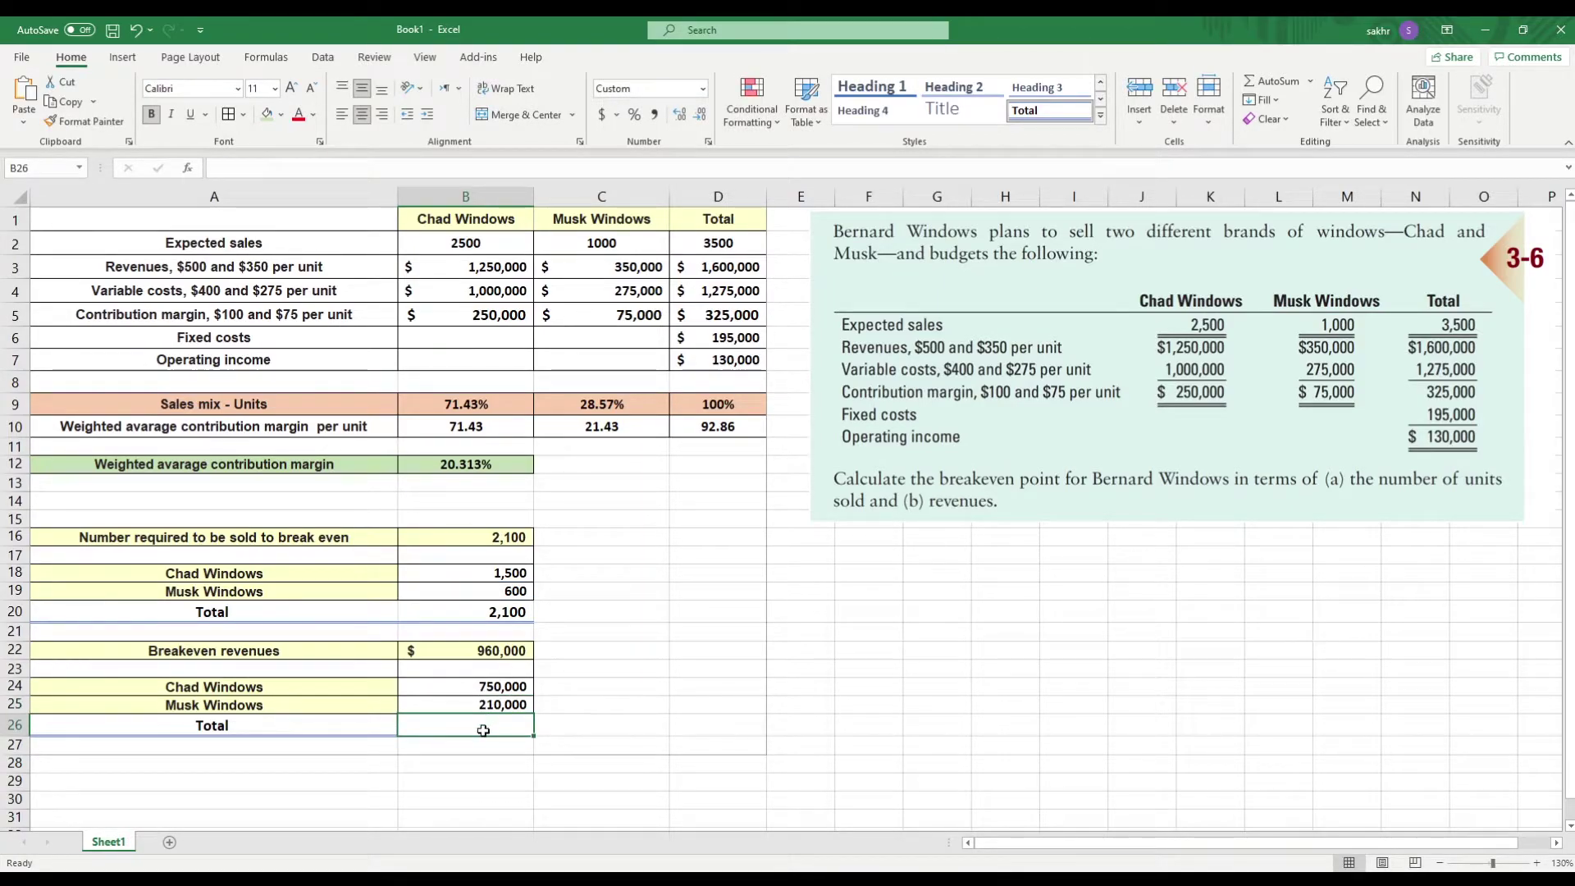
Total the breakeven revenues in B26 by adding the Chad Windows and Musk Windows revenues with =B24+B25.
type("=")
left_click(492, 686)
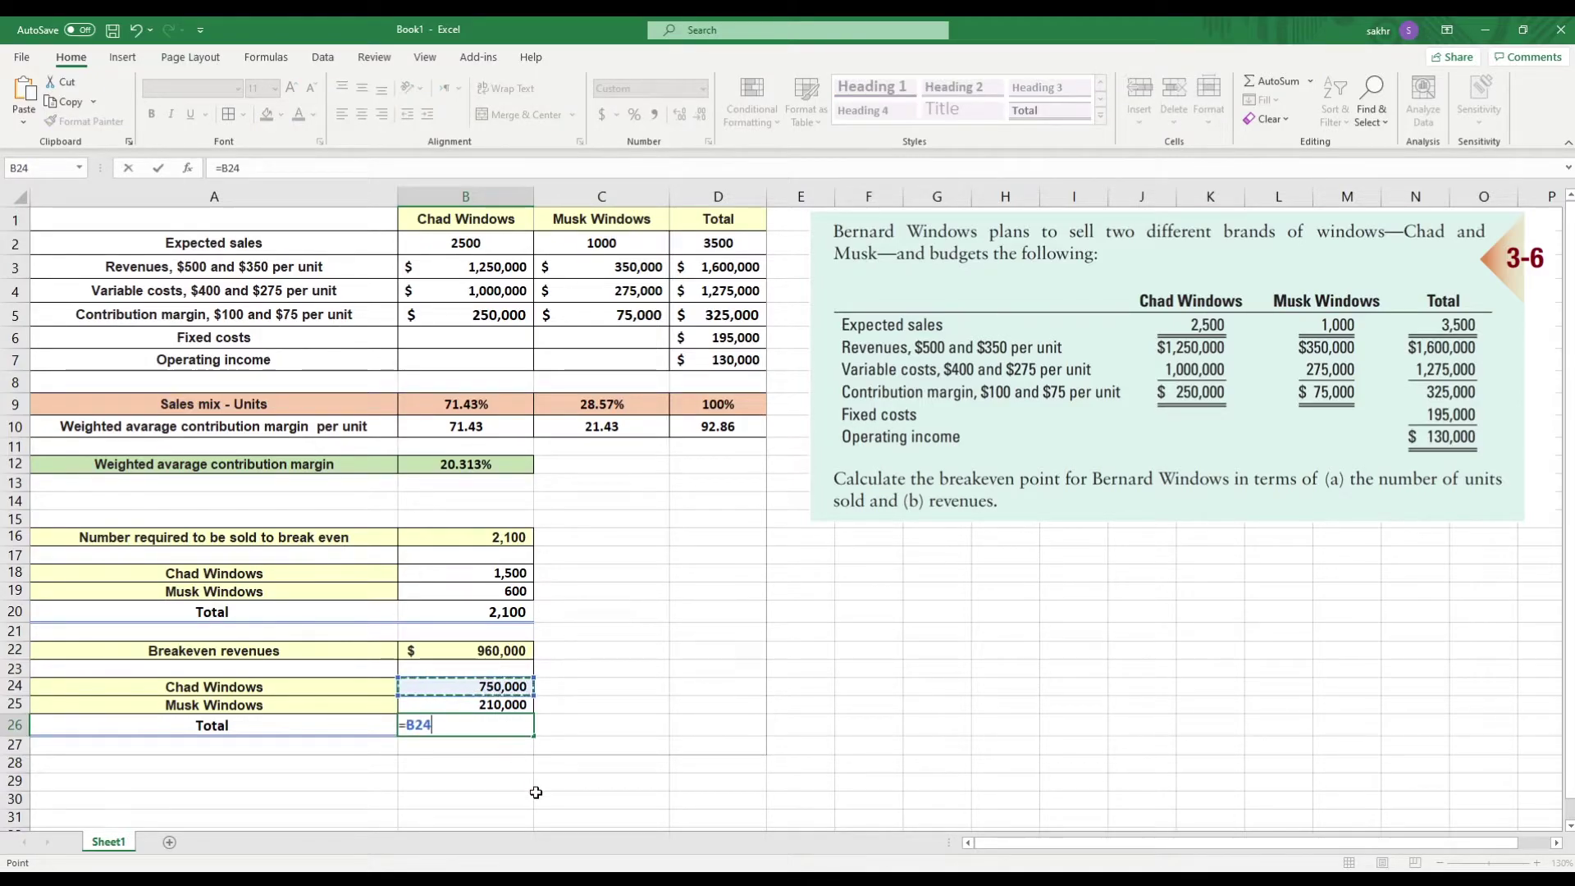
type("+")
left_click(492, 702)
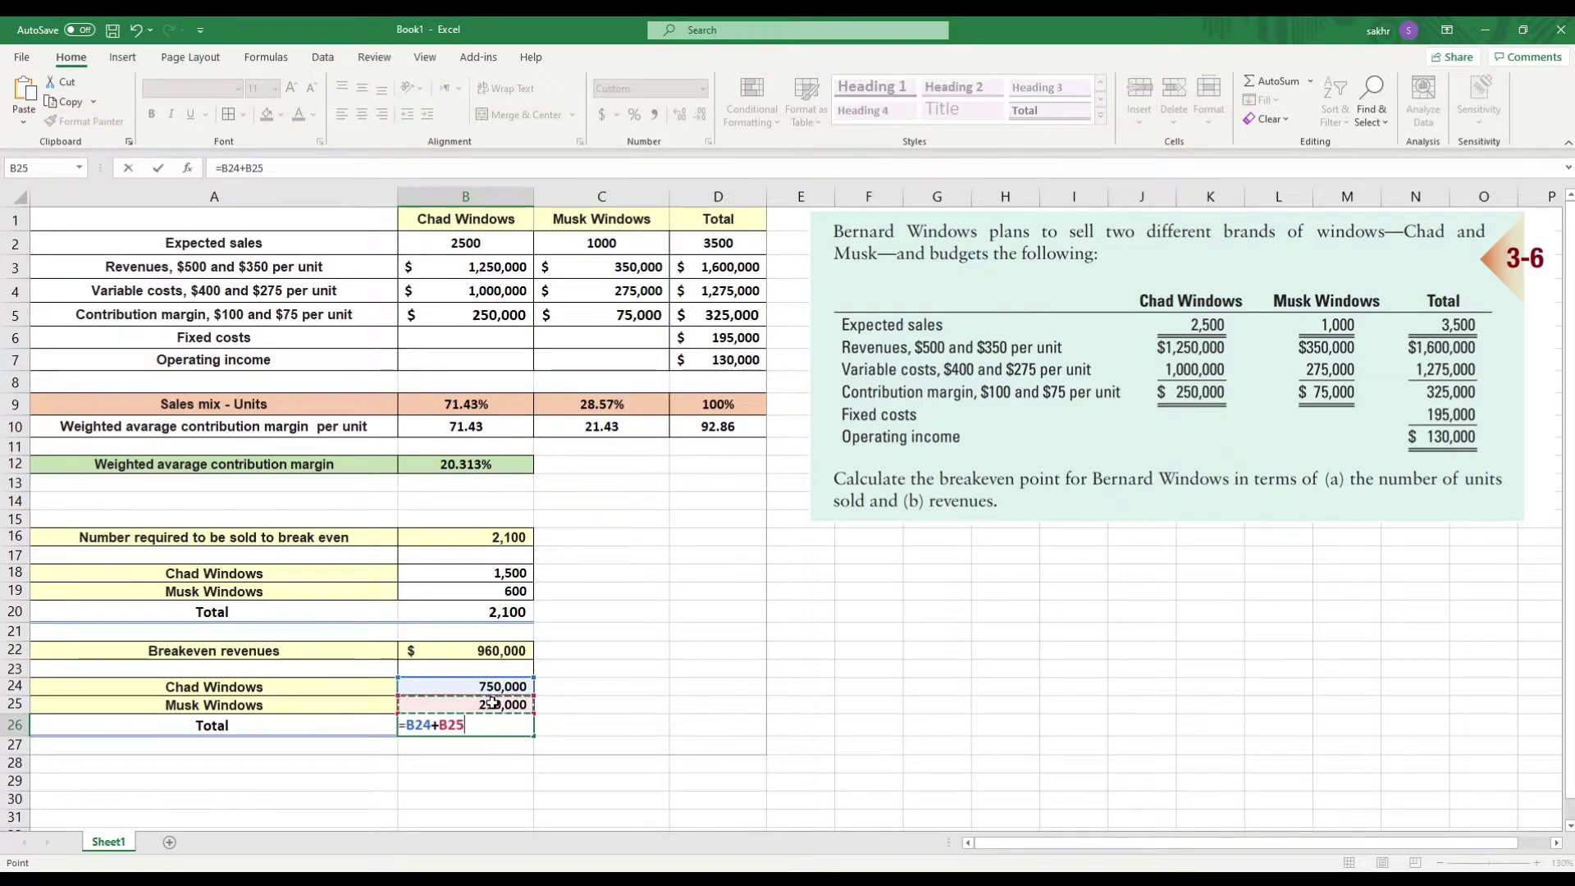
key("Return")
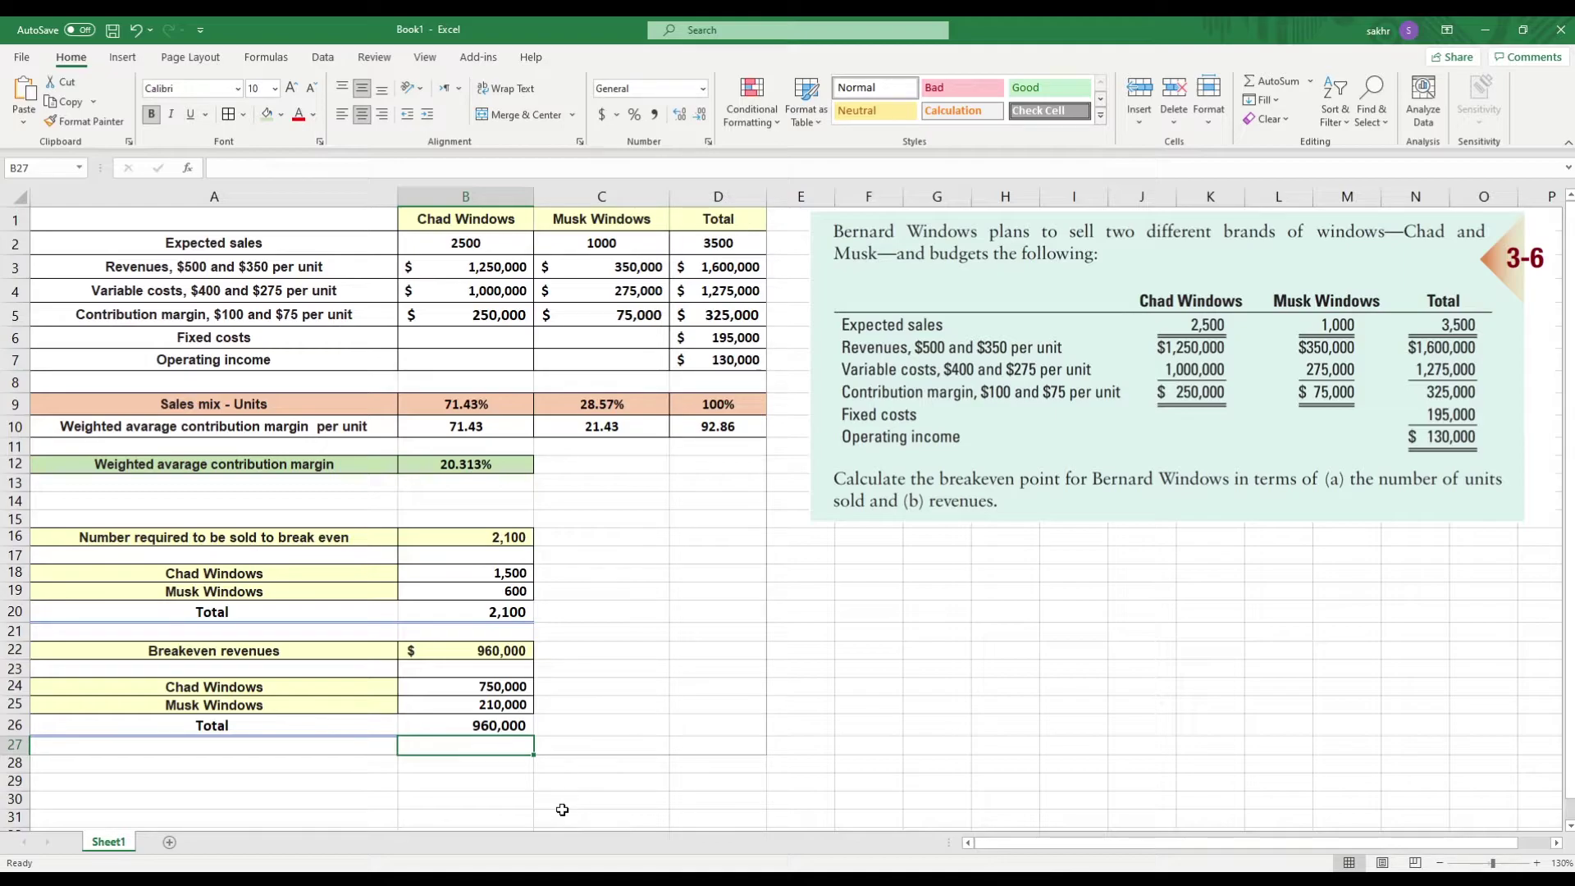
Format the breakeven revenues in B24:B26 in dollar Accounting format without decimal places.
left_click_drag(484, 692, 485, 727)
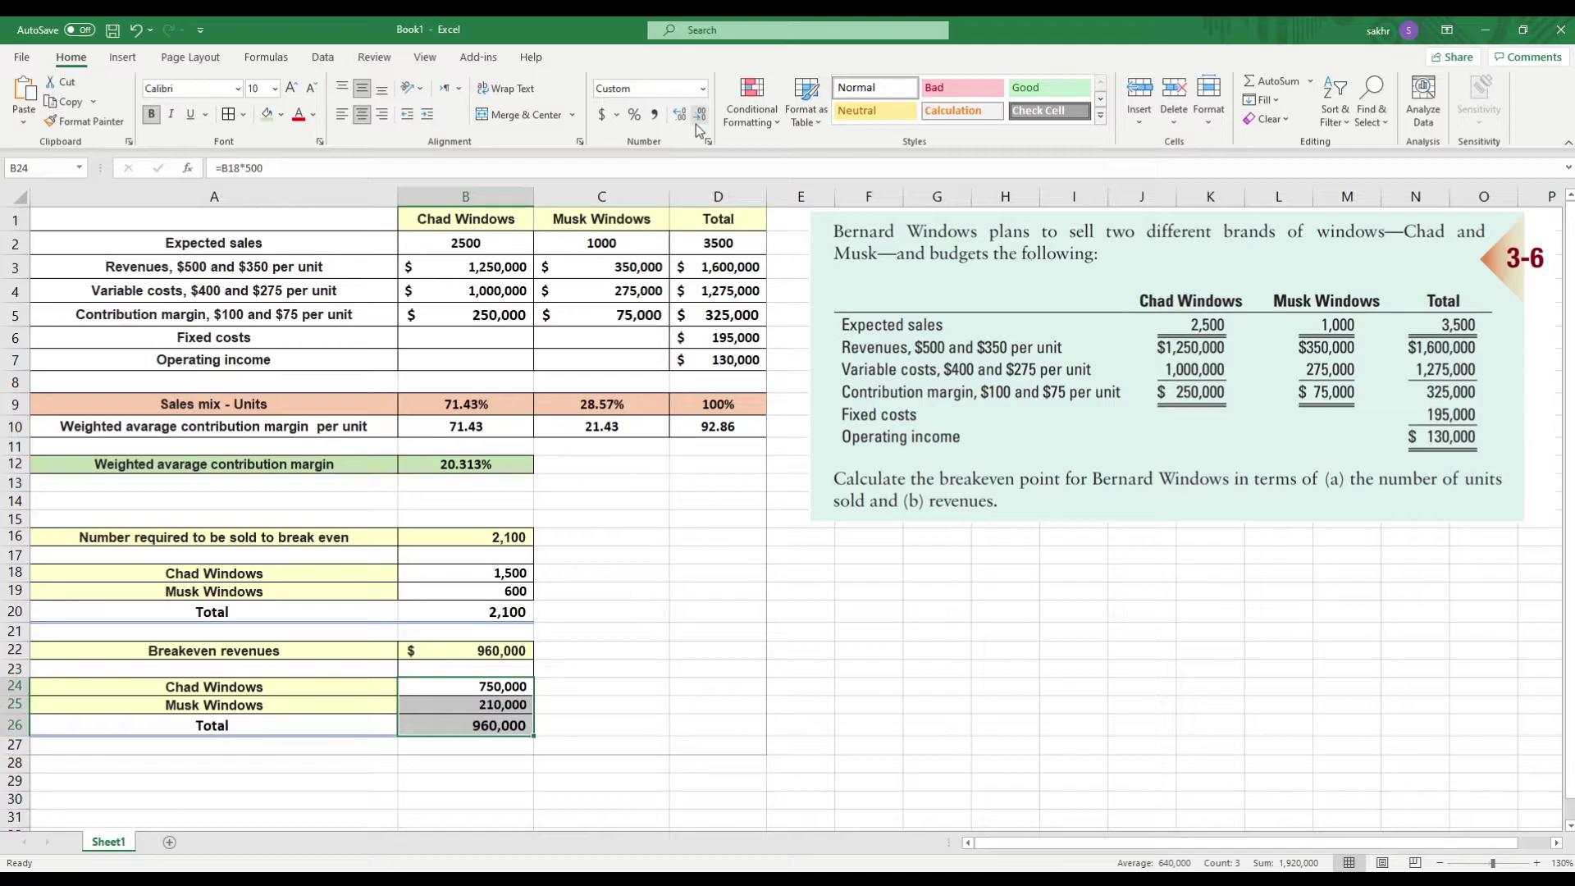
left_click(603, 117)
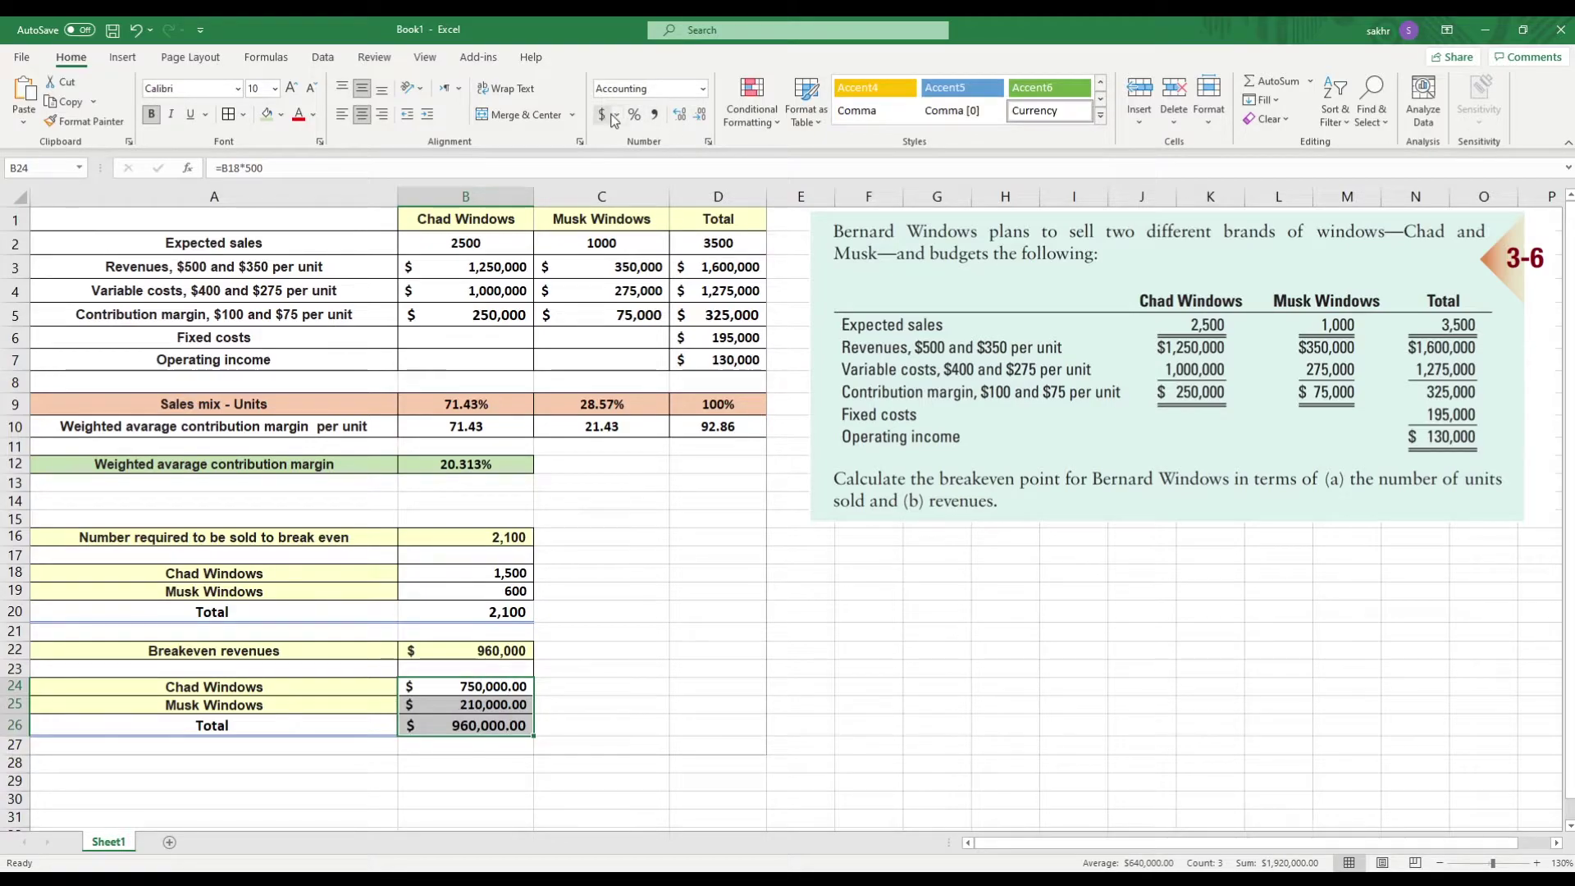
left_click(702, 116)
left_click(701, 116)
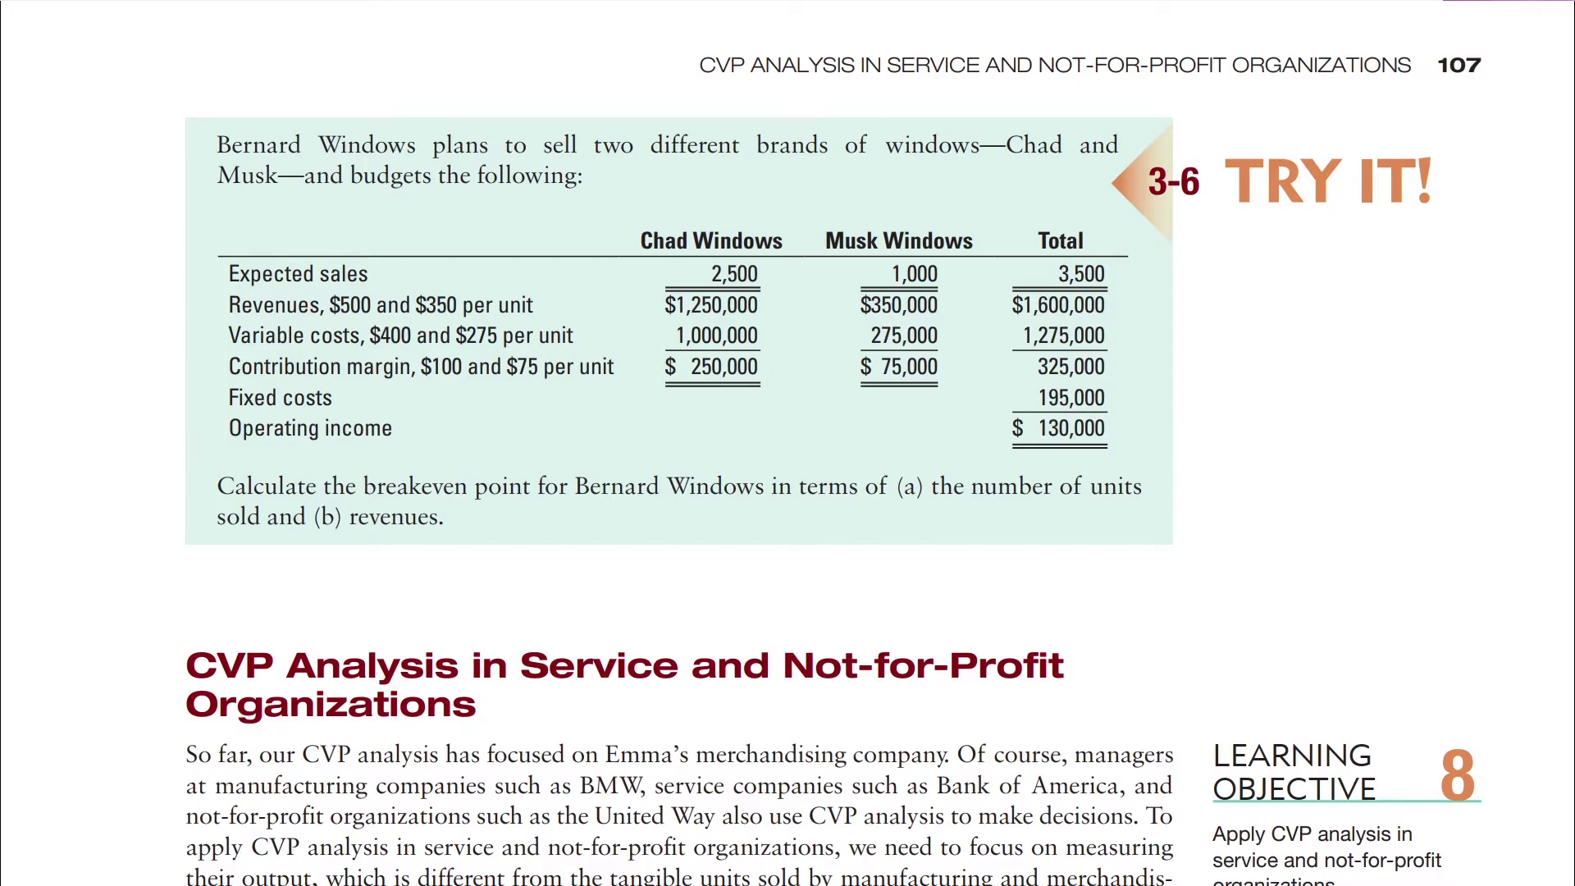
View the textbook section "CVP Analysis in Service and Not-for-Profit Organizations" with its table of output measures by industry.
scroll(628, 446, "down", 3)
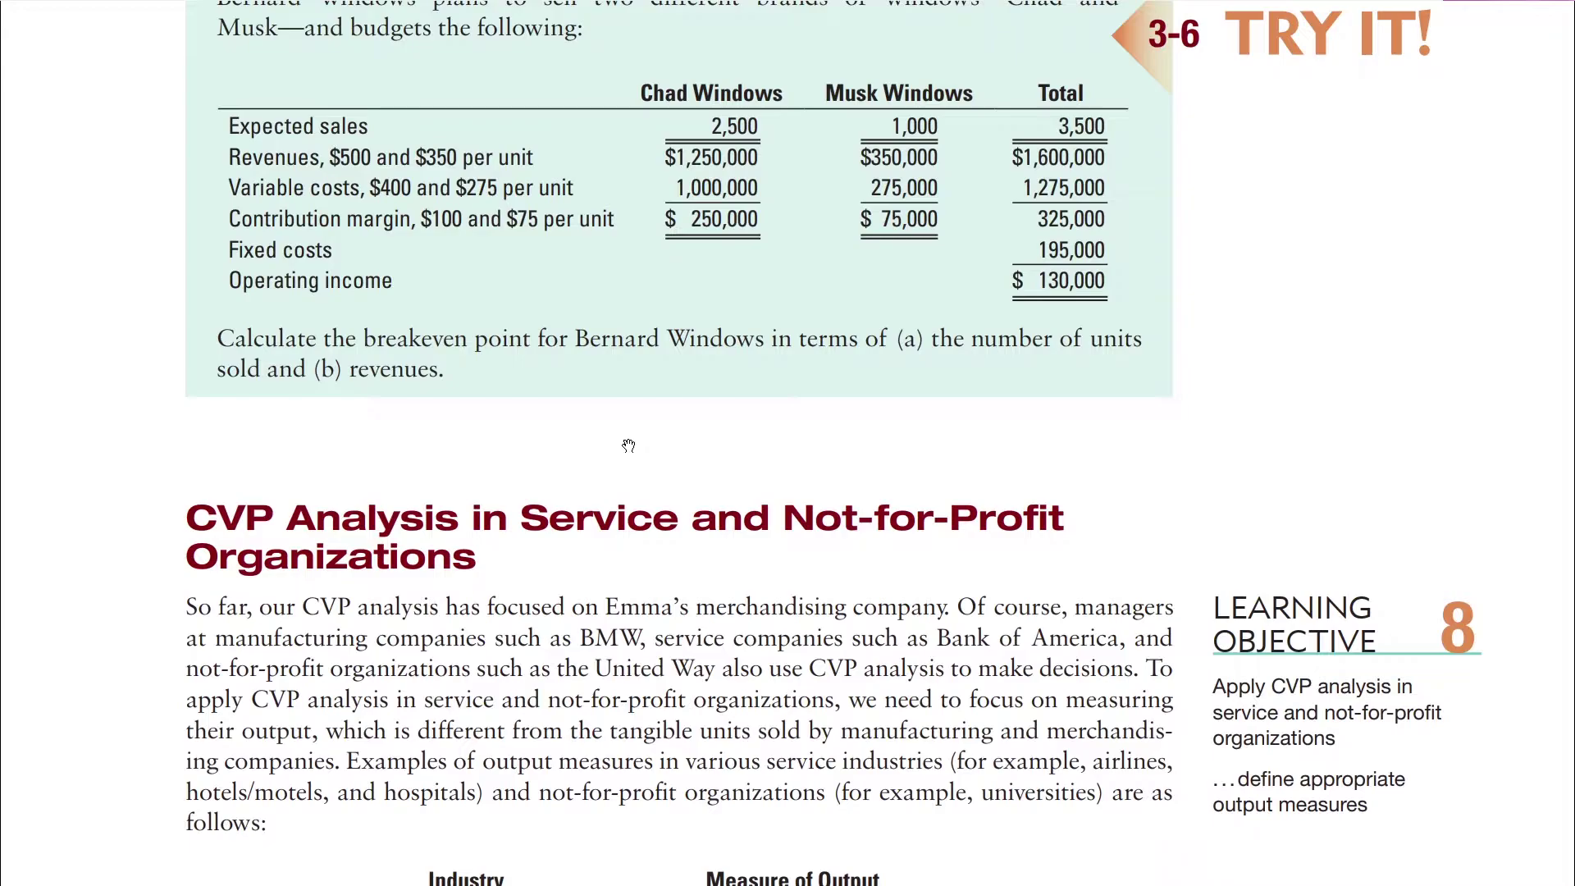
scroll(629, 445, "down", 5)
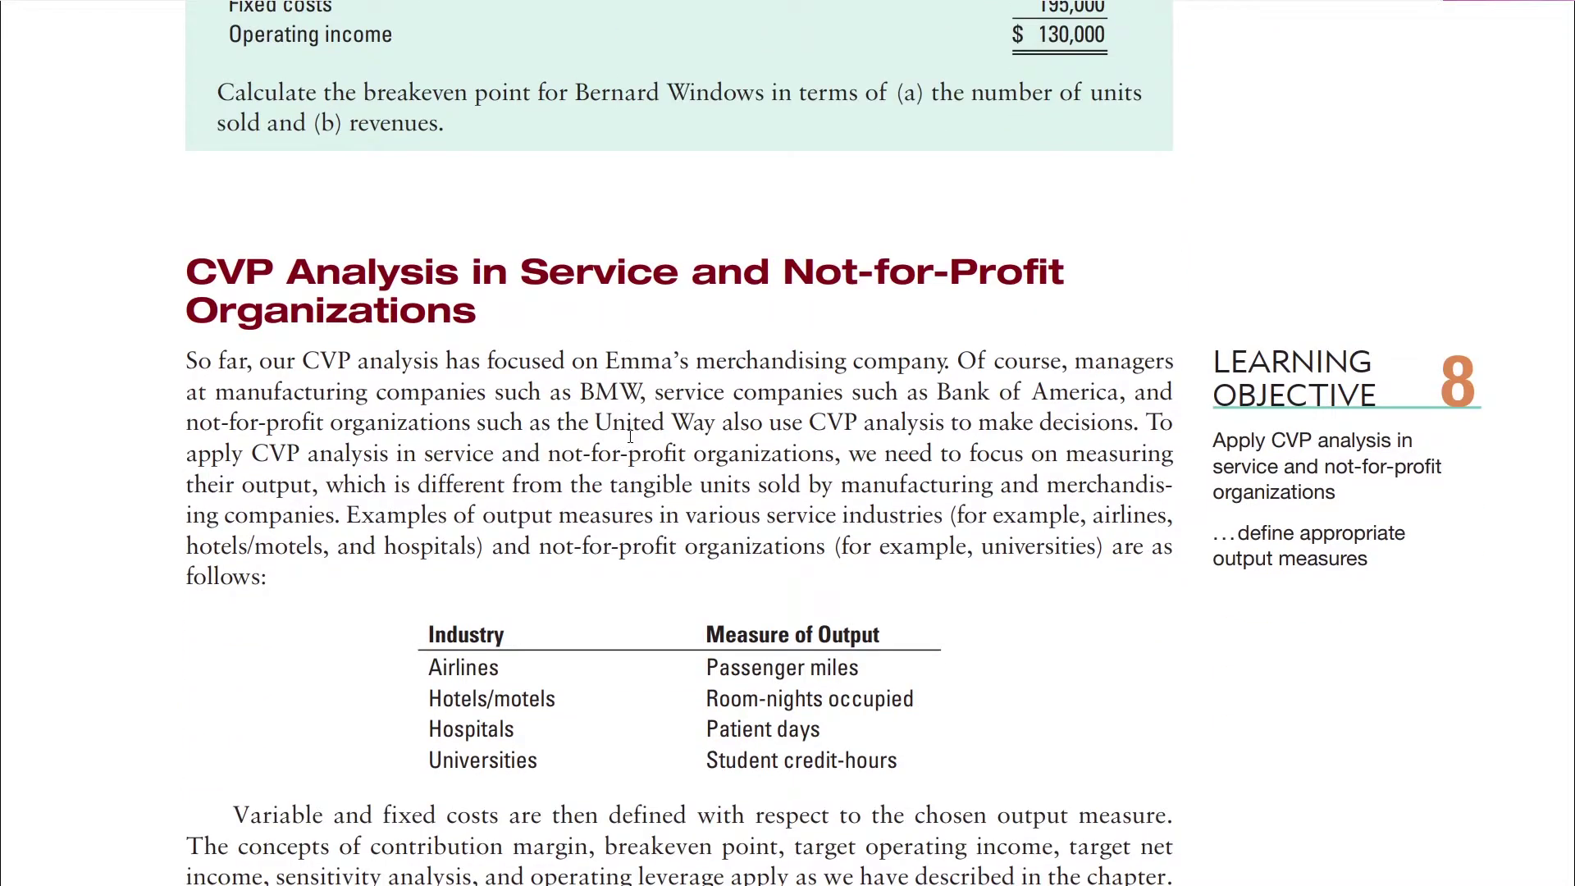